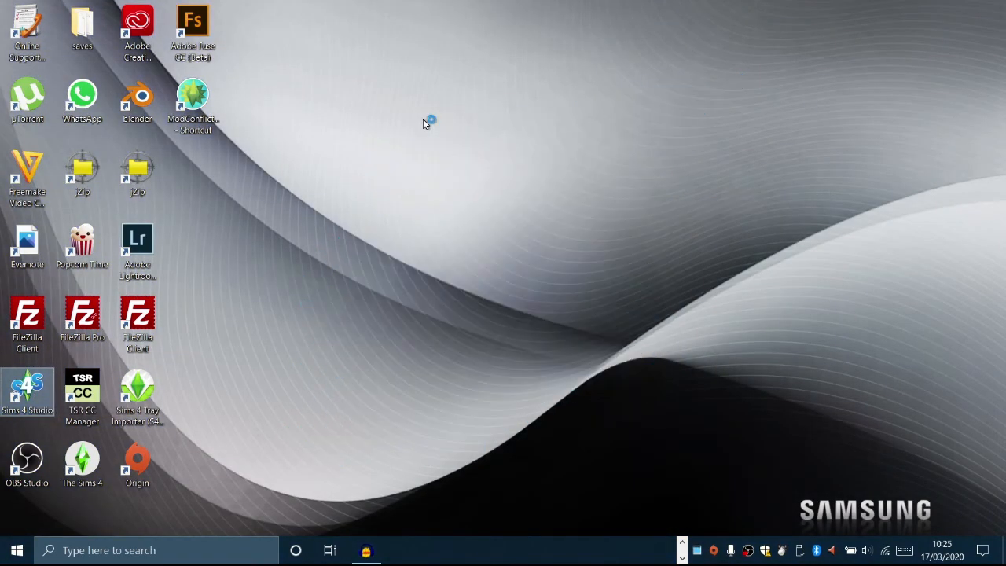
Step: Launch Adobe Photoshop
{"action": "left_click", "coordinate": [22, 551]}
{"action": "scroll", "coordinate": [526, 287], "scroll_direction": "down", "scroll_amount": 5}
{"action": "scroll", "coordinate": [526, 287], "scroll_direction": "up", "scroll_amount": 2}
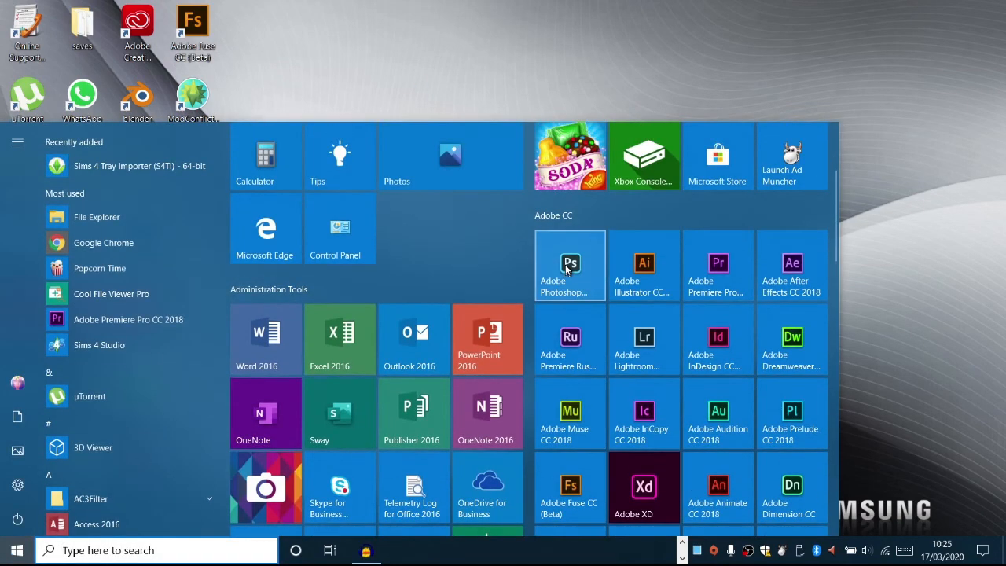
{"action": "left_click", "coordinate": [565, 267]}
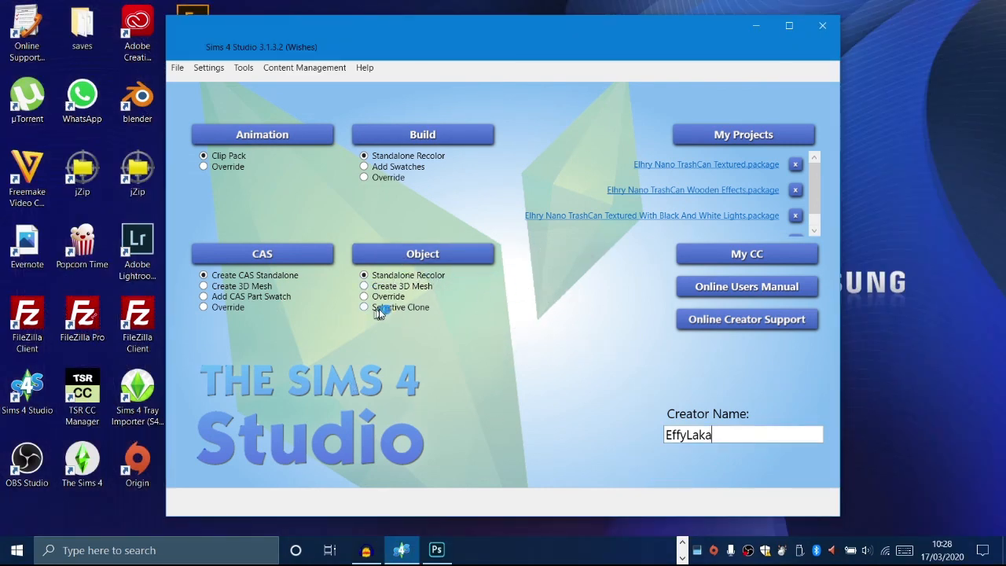
Step: Start a standalone object recolour of the Murphy bed loveseat combo, filtering the catalogue to the Tiny Living game pack
{"action": "left_click", "coordinate": [428, 258]}
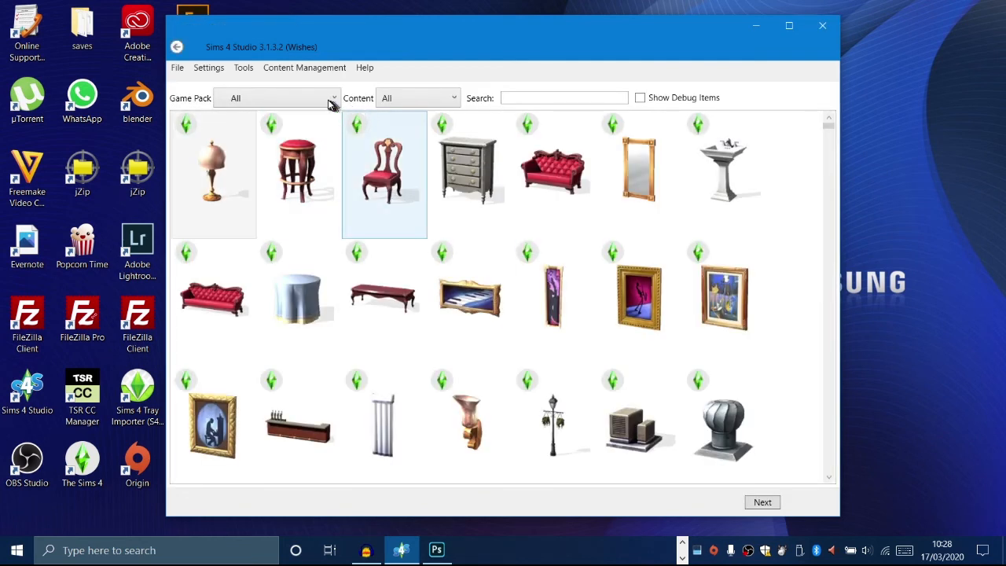
{"action": "left_click", "coordinate": [328, 104]}
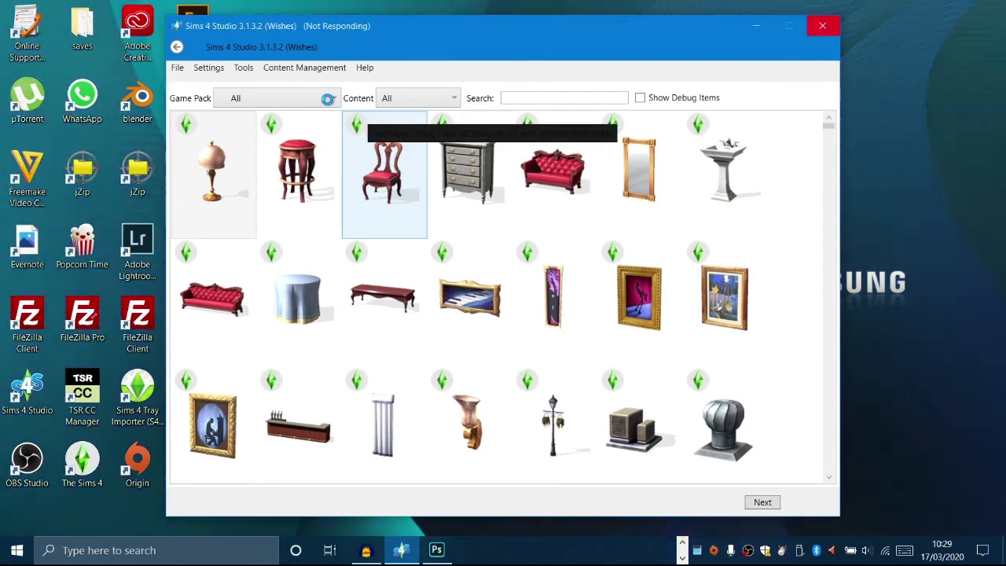
{"action": "scroll", "coordinate": [287, 227], "scroll_direction": "down", "scroll_amount": 5}
{"action": "left_click", "coordinate": [275, 247]}
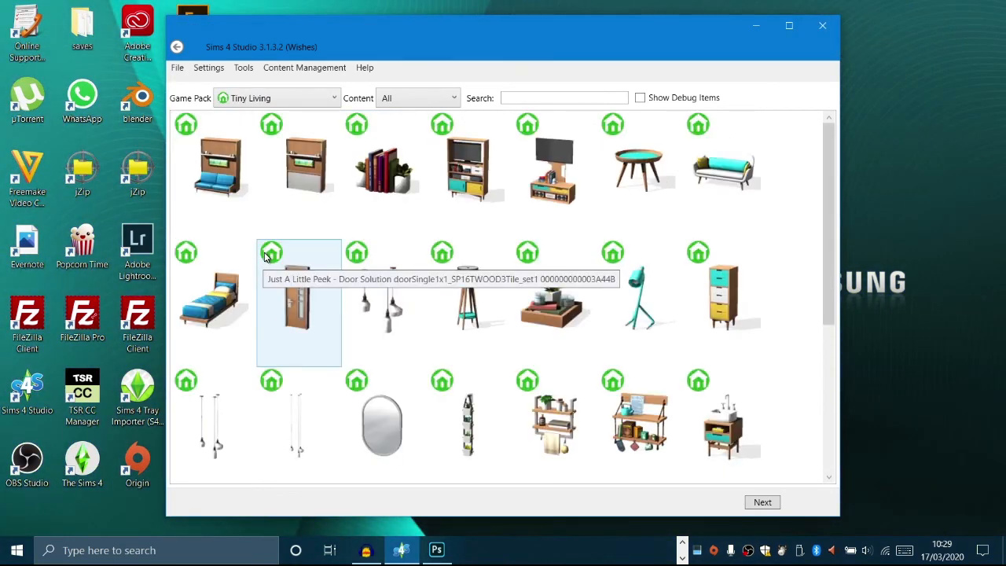
{"action": "left_click", "coordinate": [219, 186]}
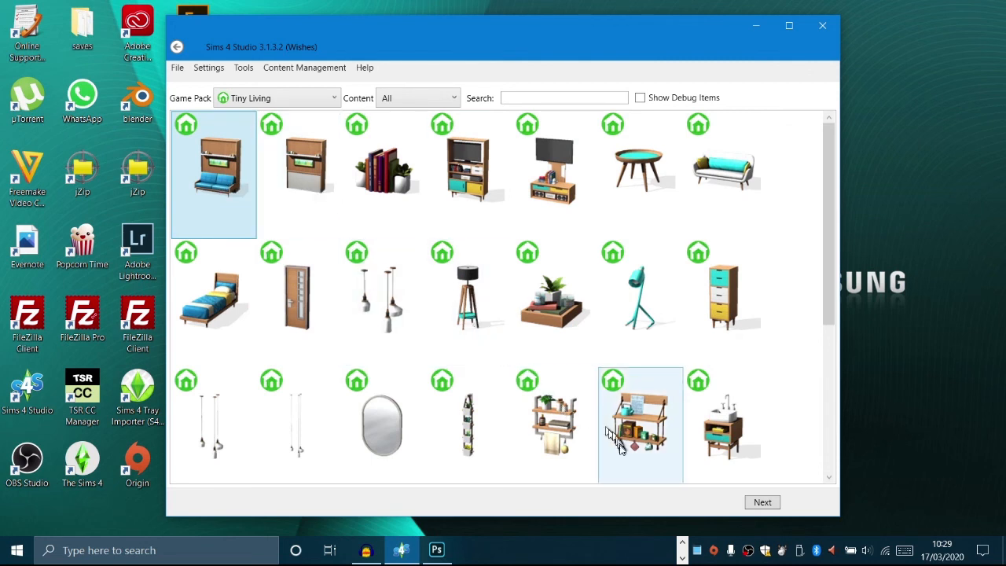
{"action": "left_click", "coordinate": [762, 503]}
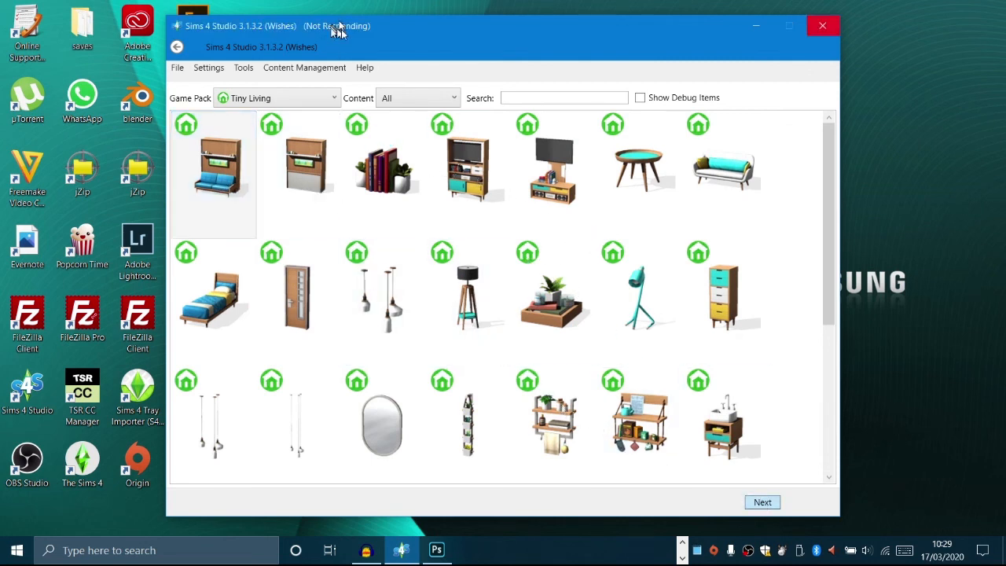
Step: Browse the save location to the Furniture folder inside Gaming > My Sims 4 Custom Made CC
{"action": "mouse_move", "coordinate": [401, 551]}
{"action": "mouse_move", "coordinate": [417, 515]}
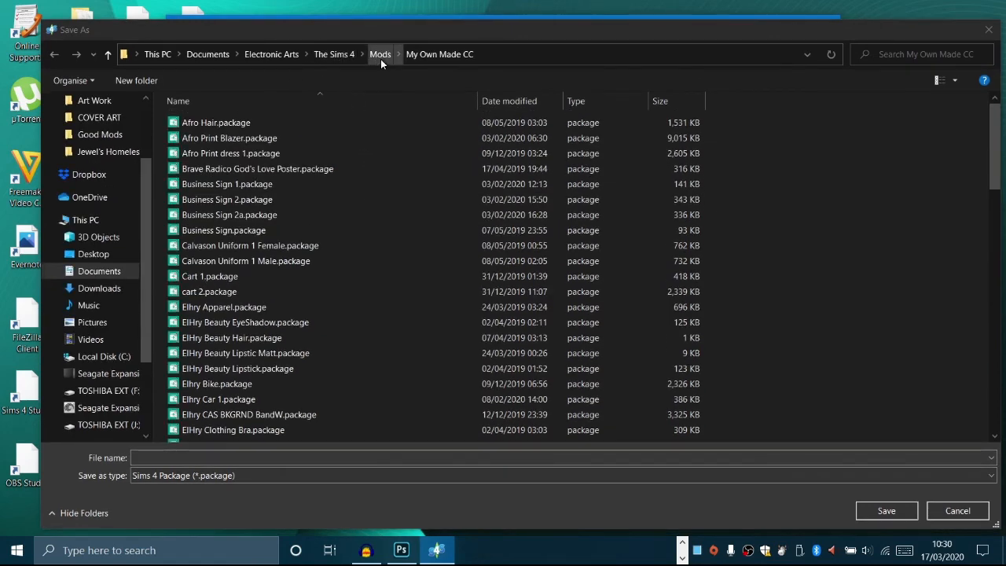
{"action": "left_click", "coordinate": [95, 197]}
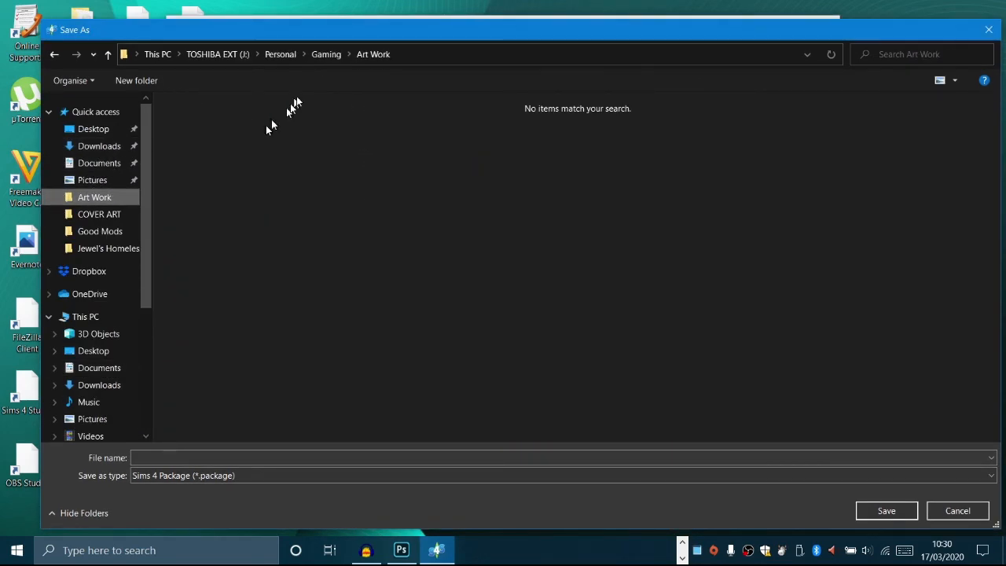
{"action": "left_click", "coordinate": [326, 54]}
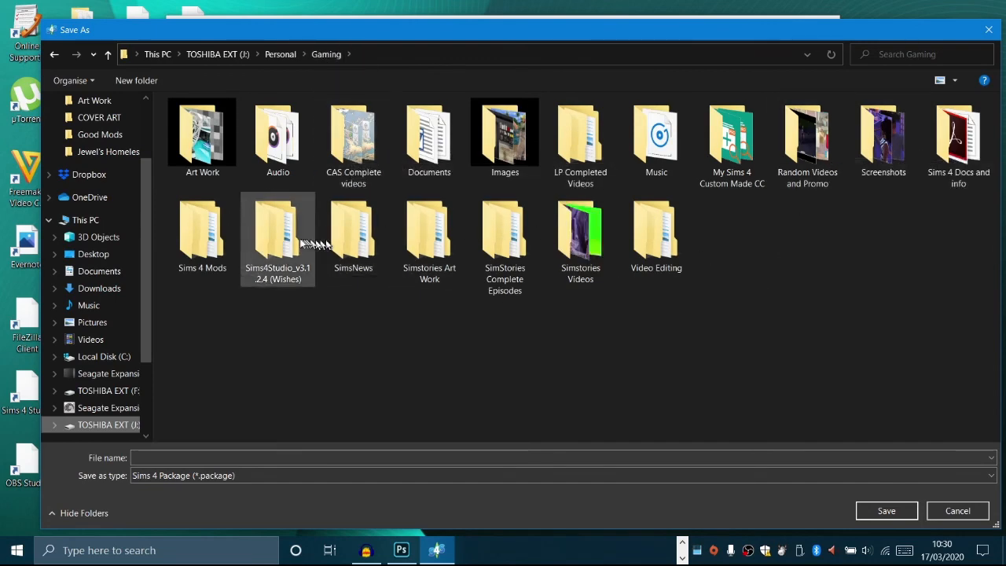
{"action": "double_click", "coordinate": [747, 166]}
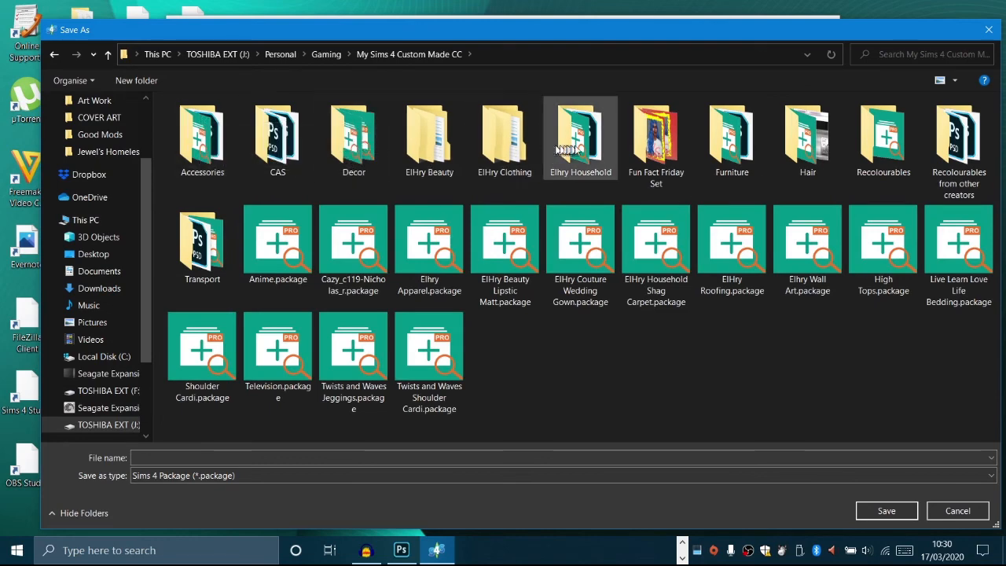
{"action": "double_click", "coordinate": [732, 138]}
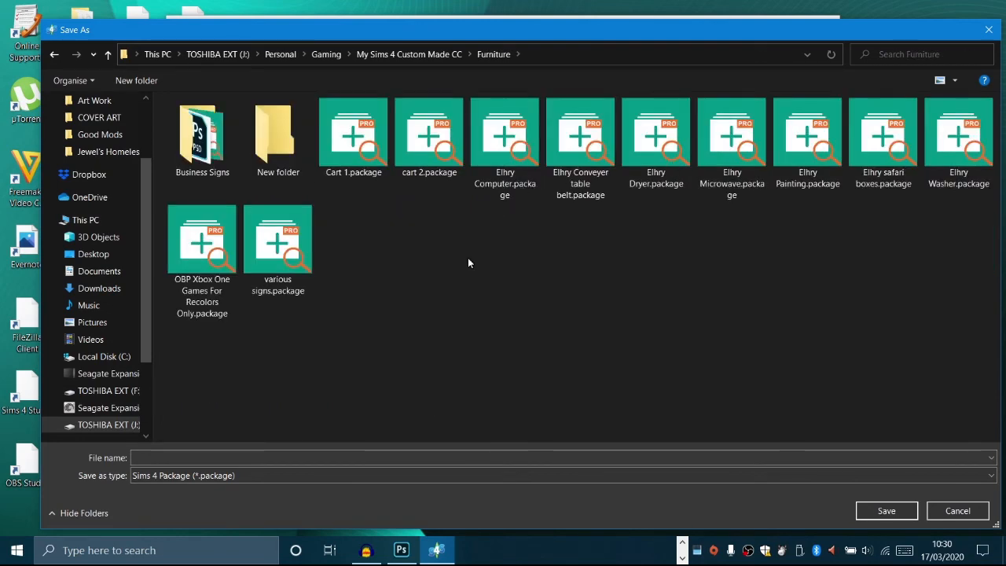
Step: Rename the folder "New folder" as Tiny Living and open it
{"action": "left_click", "coordinate": [277, 146]}
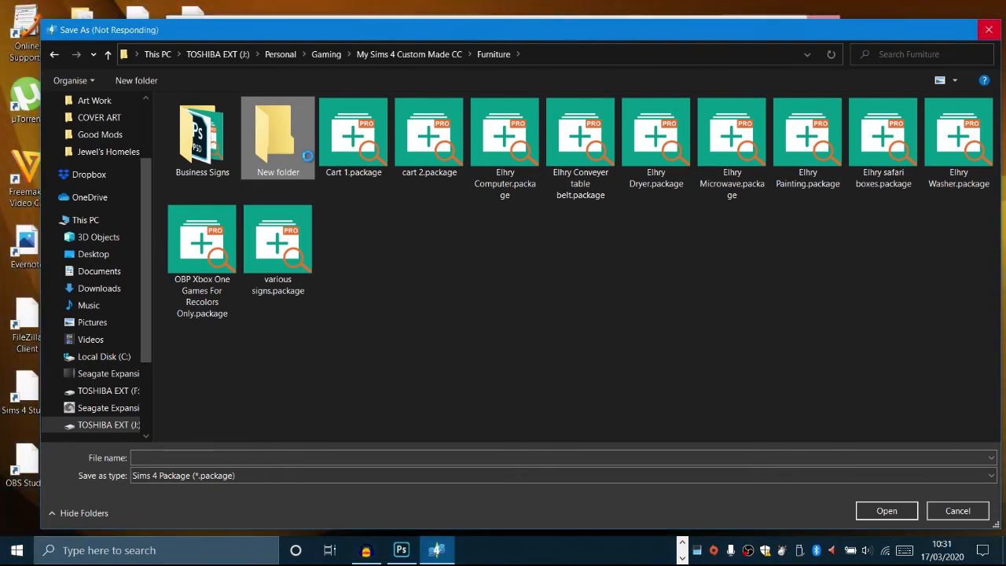
{"action": "right_click", "coordinate": [304, 153]}
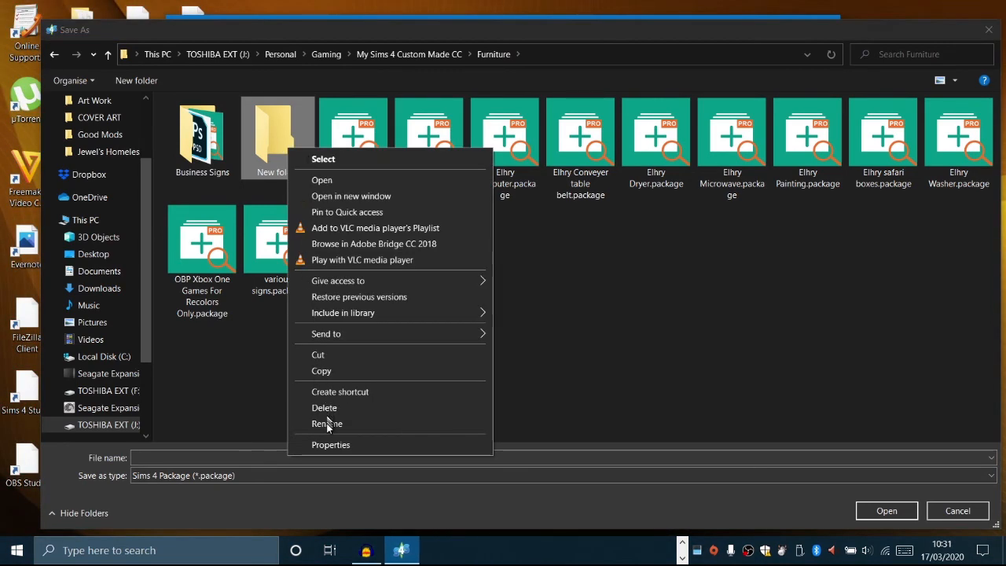
{"action": "left_click", "coordinate": [315, 401]}
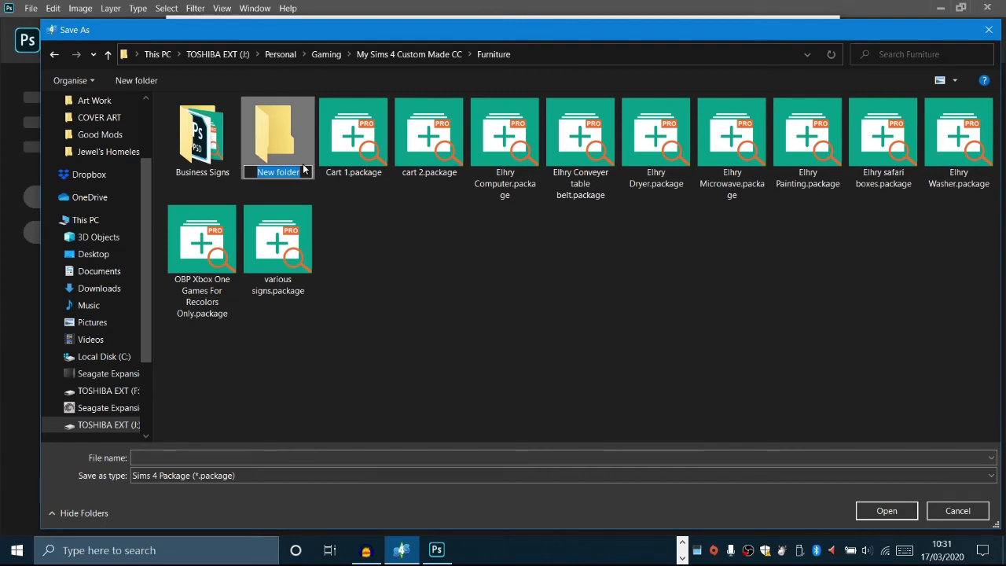
{"action": "type", "text": "Tiny Living"}
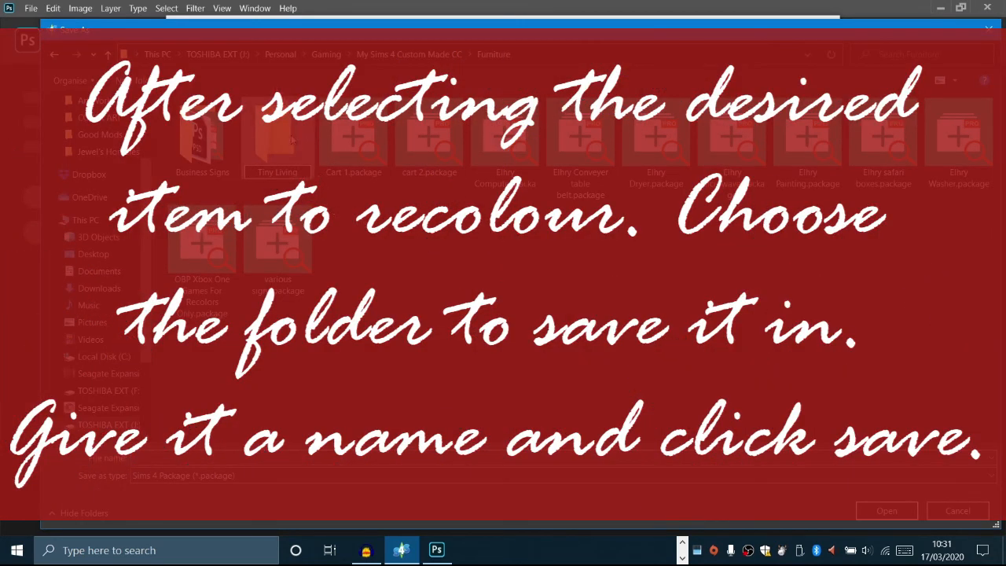
{"action": "key", "text": "Return"}
{"action": "key", "text": "Return"}
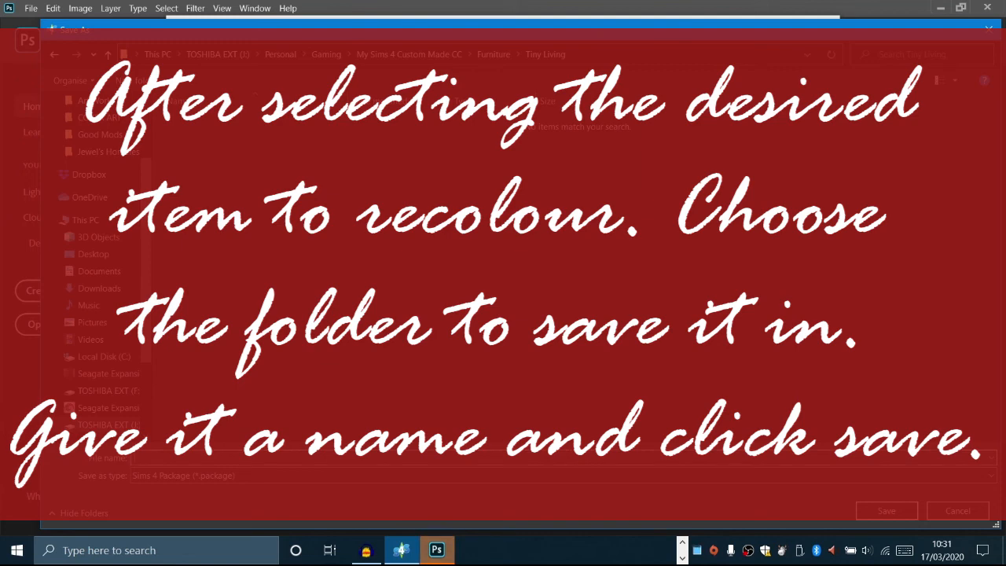
Step: Save the new package as ElHry Murphy Bed in the Tiny Living folder
{"action": "type", "text": "ry"}
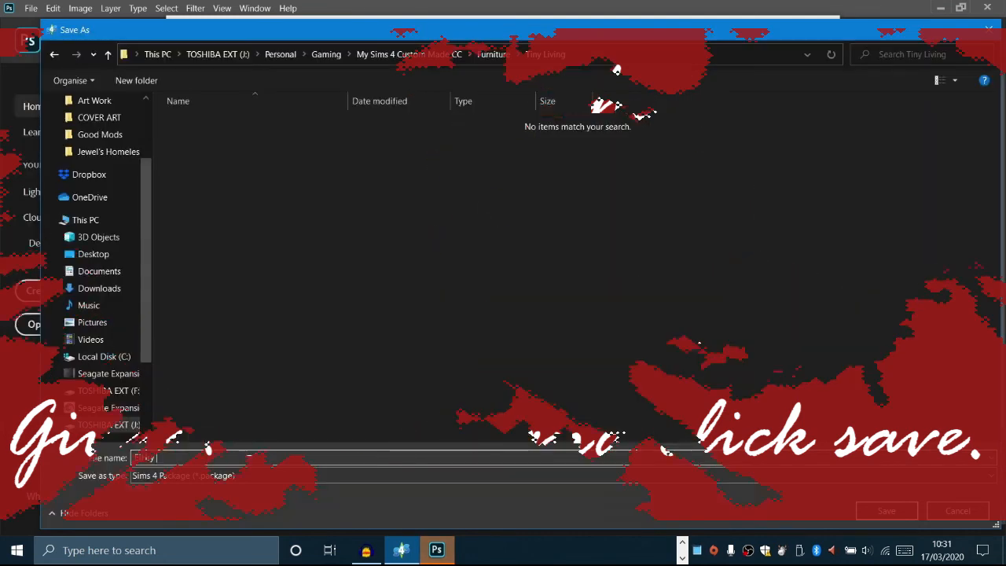
{"action": "type", "text": " Murphy Bed"}
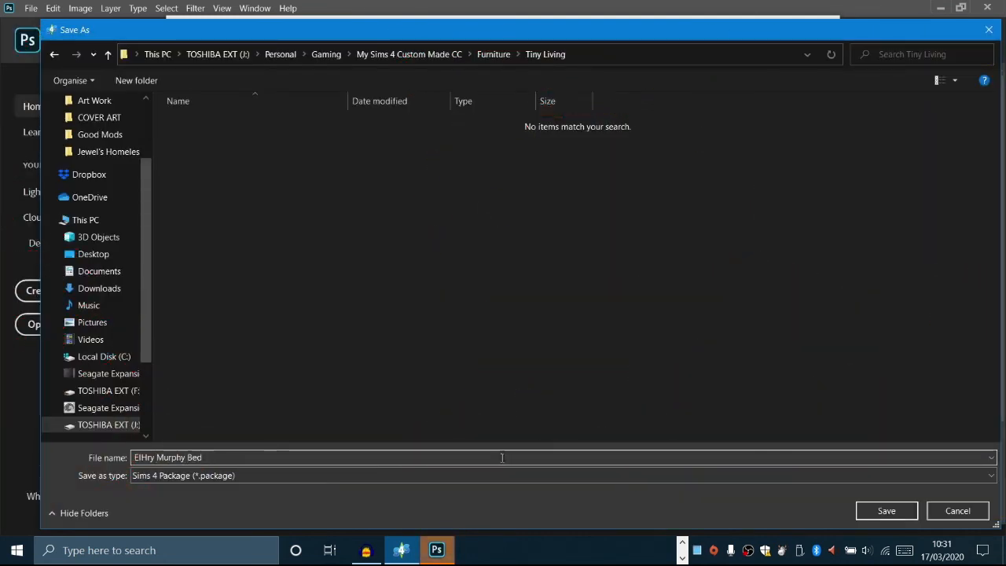
{"action": "key", "text": "Return"}
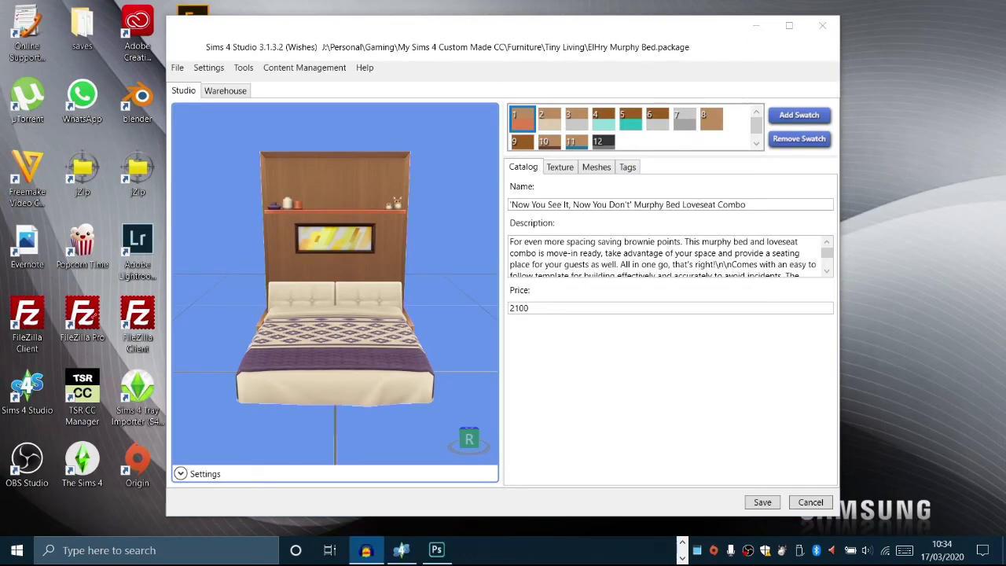
Step: Examine the bed in the 3D preview and compare its colour swatches up to swatch 12
{"action": "scroll", "coordinate": [250, 210], "scroll_direction": "up", "scroll_amount": 2}
{"action": "scroll", "coordinate": [283, 236], "scroll_direction": "down", "scroll_amount": 3}
{"action": "right_click_drag", "start_coordinate": [288, 350], "coordinate": [370, 219]}
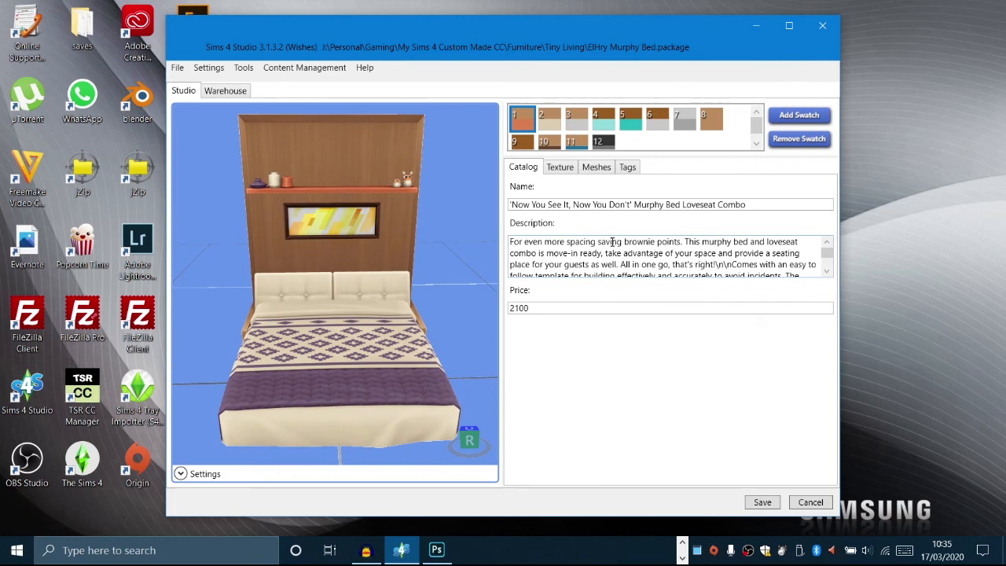
{"action": "left_click", "coordinate": [556, 132]}
{"action": "left_click", "coordinate": [573, 130]}
{"action": "left_click", "coordinate": [600, 125]}
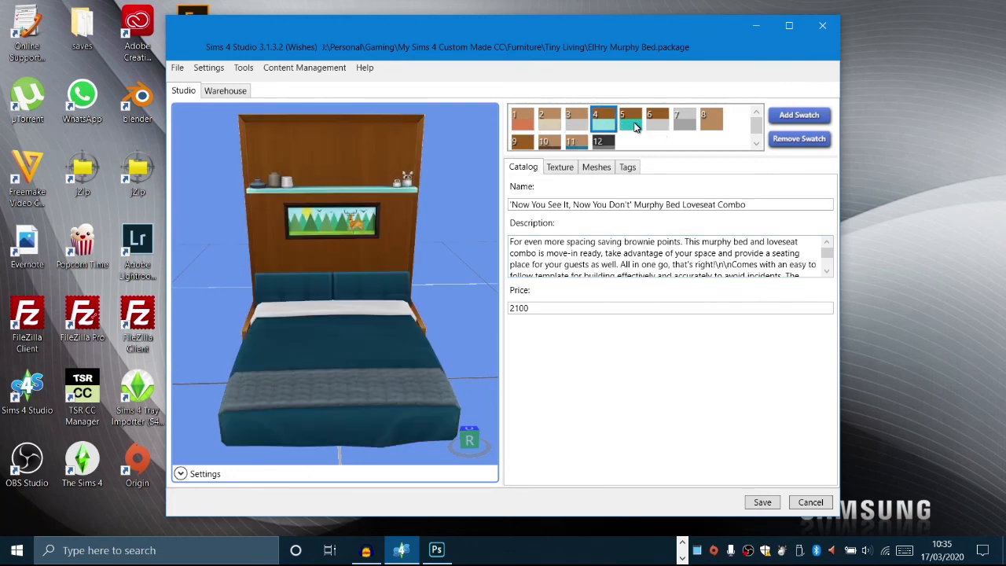
{"action": "left_click", "coordinate": [626, 126]}
{"action": "left_click", "coordinate": [666, 126]}
{"action": "left_click", "coordinate": [686, 126]}
{"action": "left_click", "coordinate": [528, 143]}
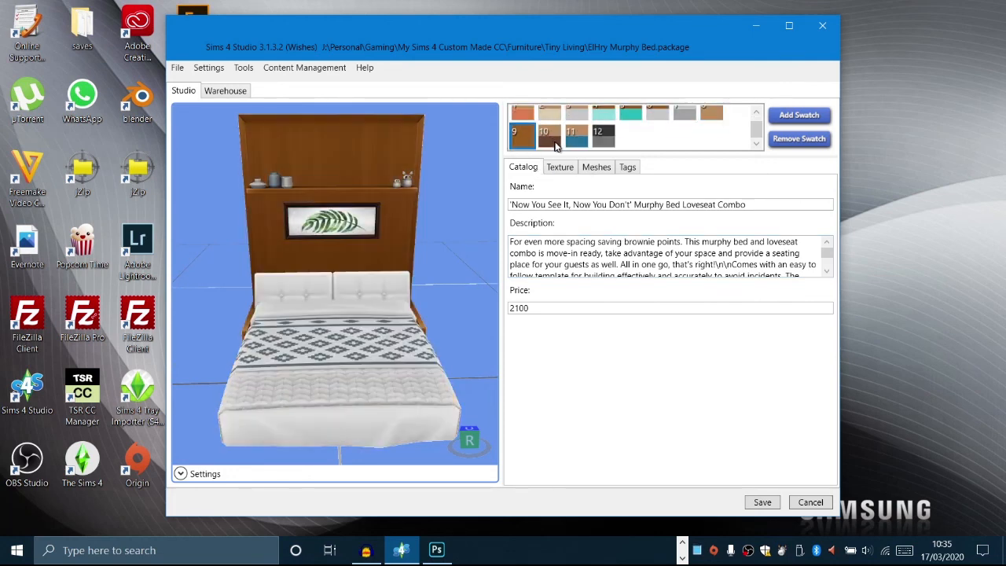
{"action": "left_click", "coordinate": [582, 139]}
{"action": "left_click", "coordinate": [603, 138]}
Step: Examine both texture images of swatch 12 and match them to the bed's parts in the 3D preview
{"action": "left_click", "coordinate": [560, 166]}
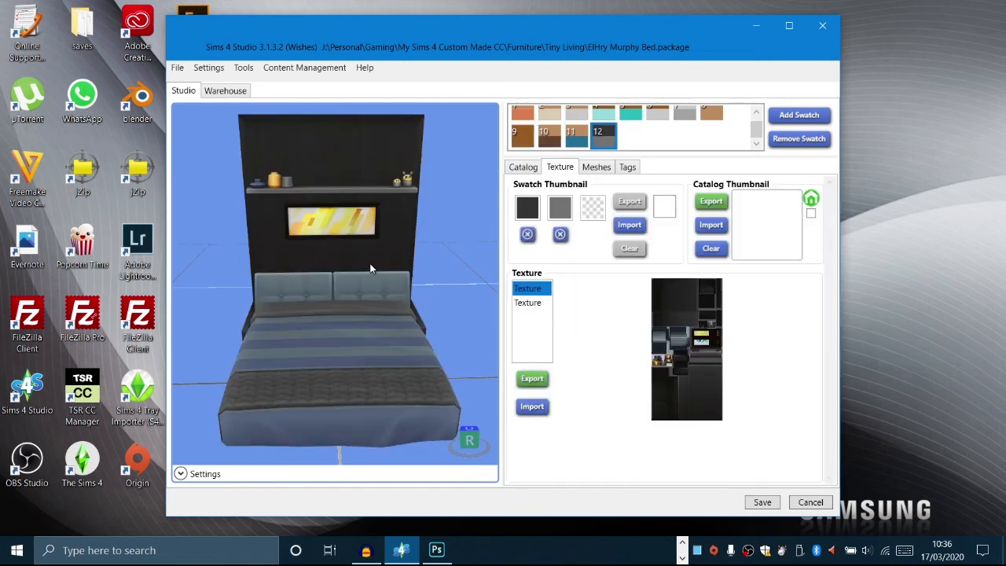
{"action": "left_click", "coordinate": [523, 304]}
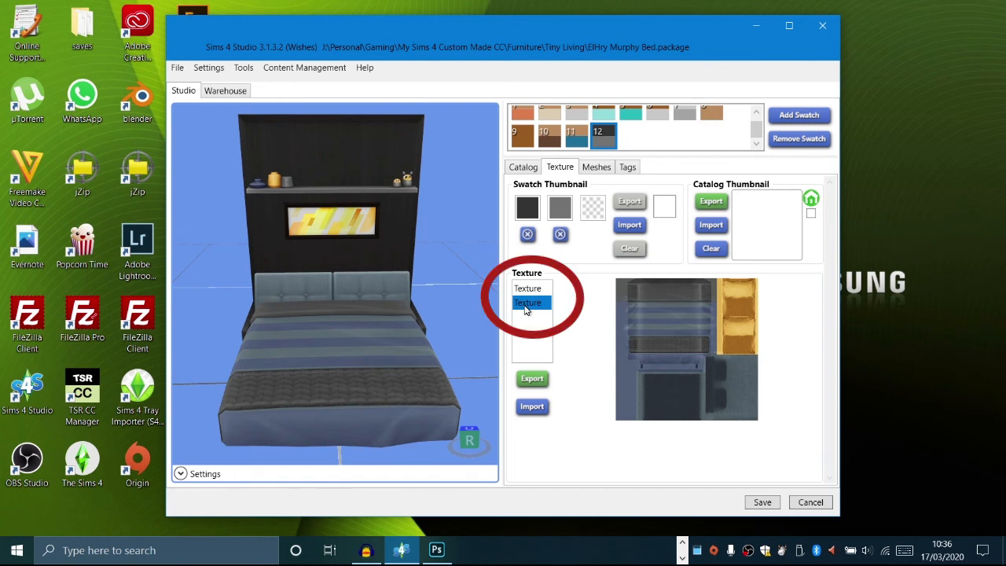
{"action": "left_click_drag", "start_coordinate": [444, 326], "coordinate": [432, 355]}
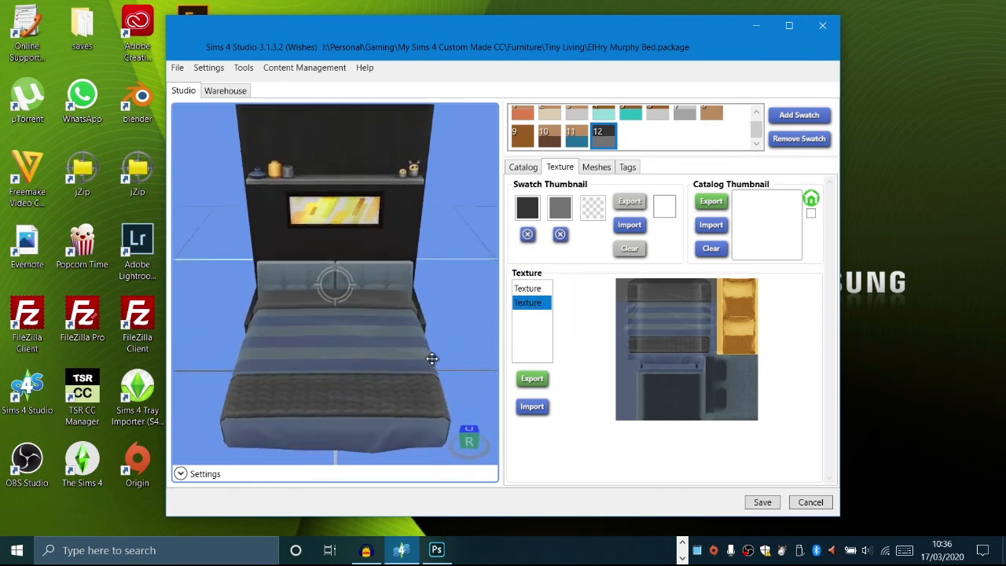
{"action": "right_click_drag", "start_coordinate": [390, 244], "coordinate": [393, 275]}
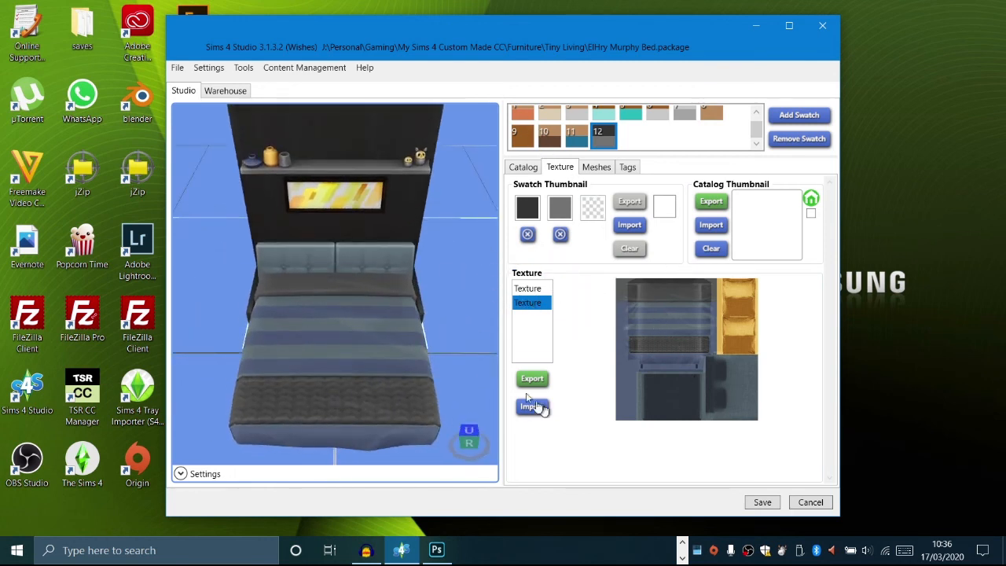
{"action": "right_click_drag", "start_coordinate": [384, 363], "coordinate": [425, 198]}
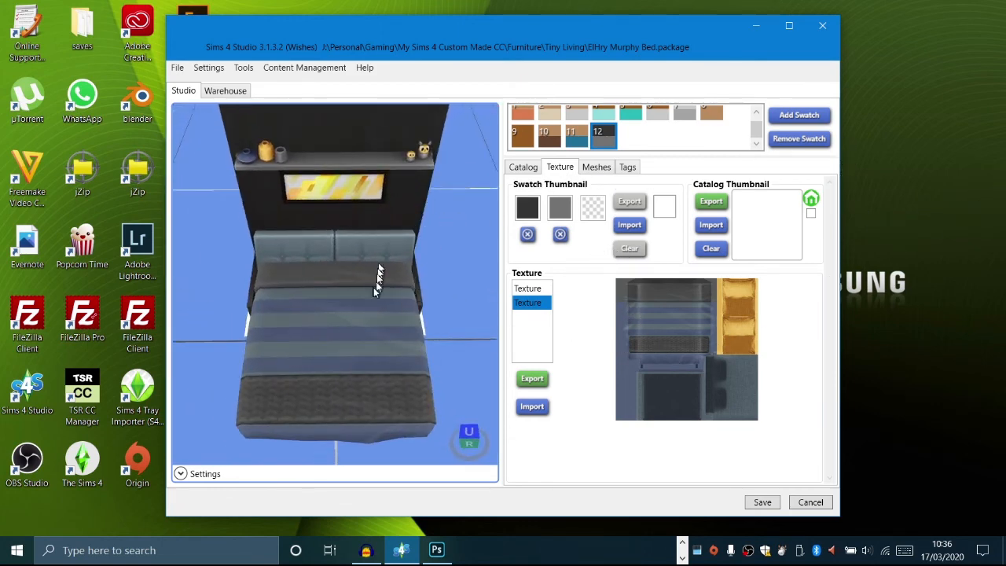
{"action": "right_click_drag", "start_coordinate": [436, 366], "coordinate": [376, 258]}
{"action": "right_click_drag", "start_coordinate": [495, 290], "coordinate": [551, 277]}
{"action": "left_click", "coordinate": [527, 289]}
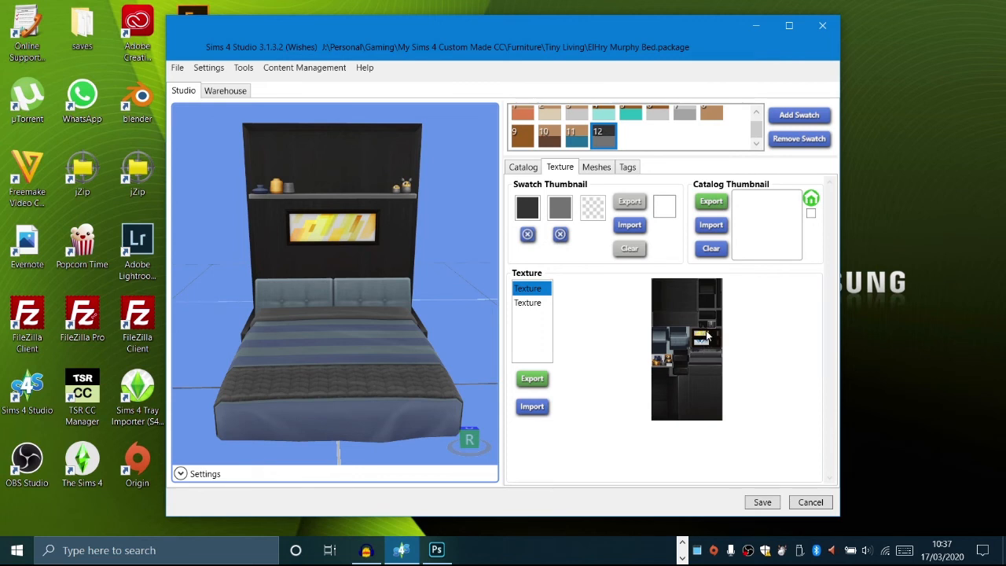
{"action": "right_click_drag", "start_coordinate": [491, 322], "coordinate": [397, 303]}
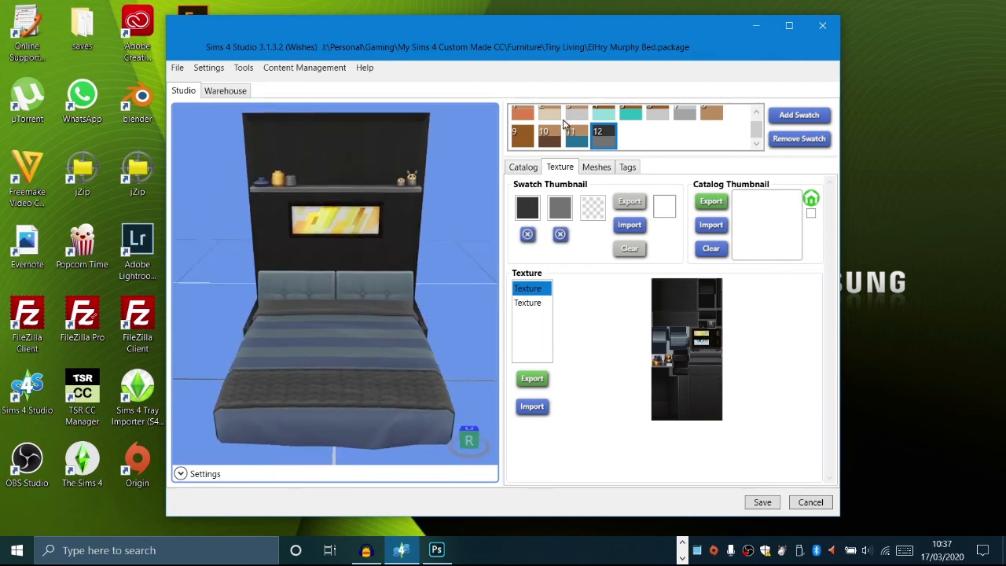
Step: Compare the textures of swatches 1 and 3, and move the dark wood and teal swatch 4 to the first position
{"action": "left_click", "coordinate": [528, 118]}
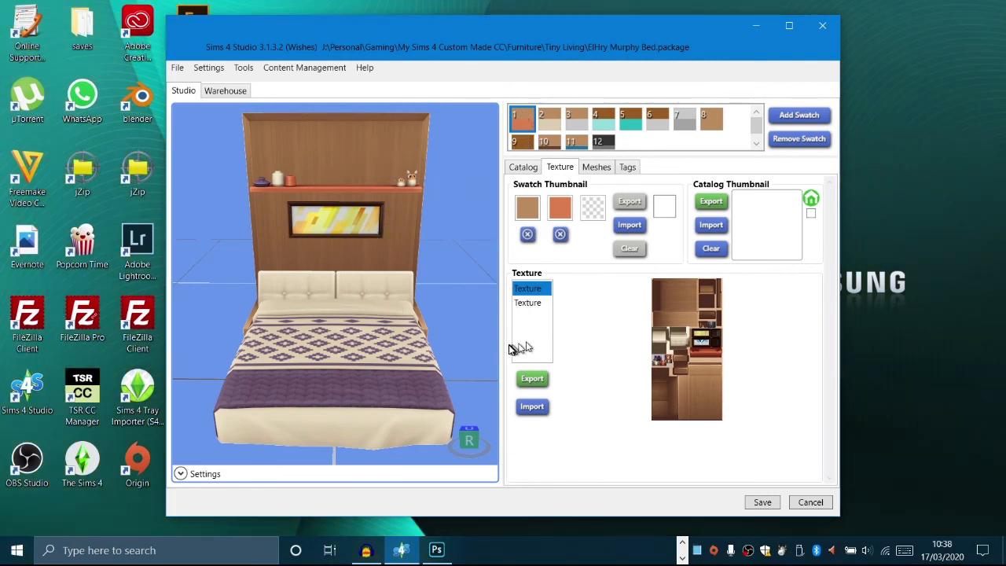
{"action": "left_click", "coordinate": [535, 303]}
{"action": "left_click", "coordinate": [533, 290]}
{"action": "left_click", "coordinate": [576, 126]}
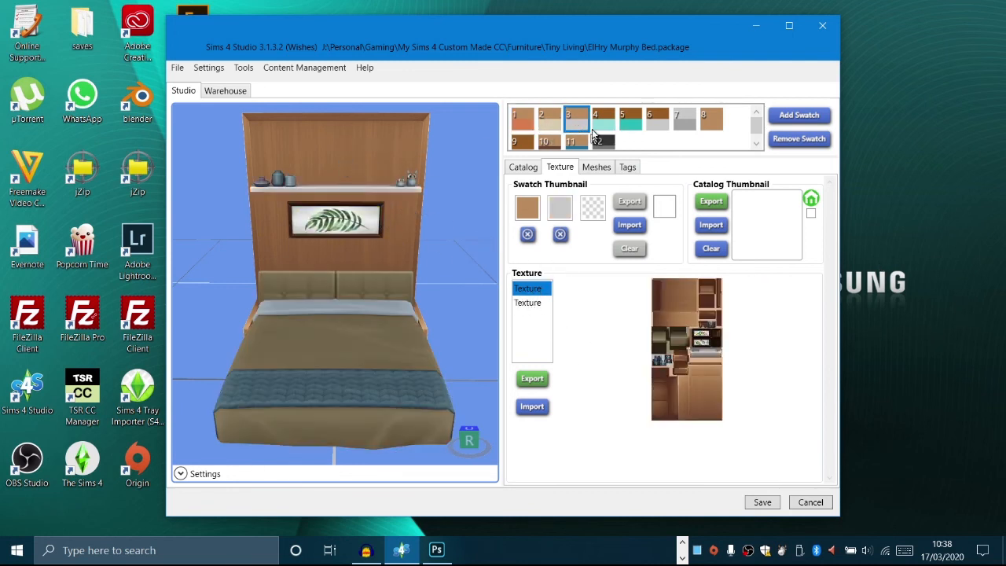
{"action": "left_click", "coordinate": [523, 121]}
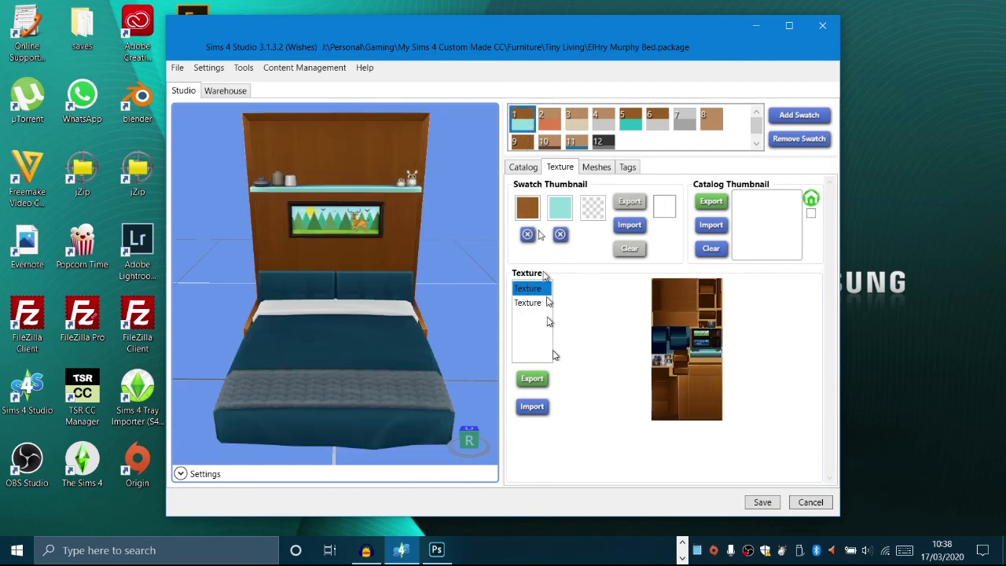
Step: Export swatch 1's first texture to the Tiny Living folder as the PNG Murphy Frame base 1 and check the file
{"action": "left_click", "coordinate": [534, 306]}
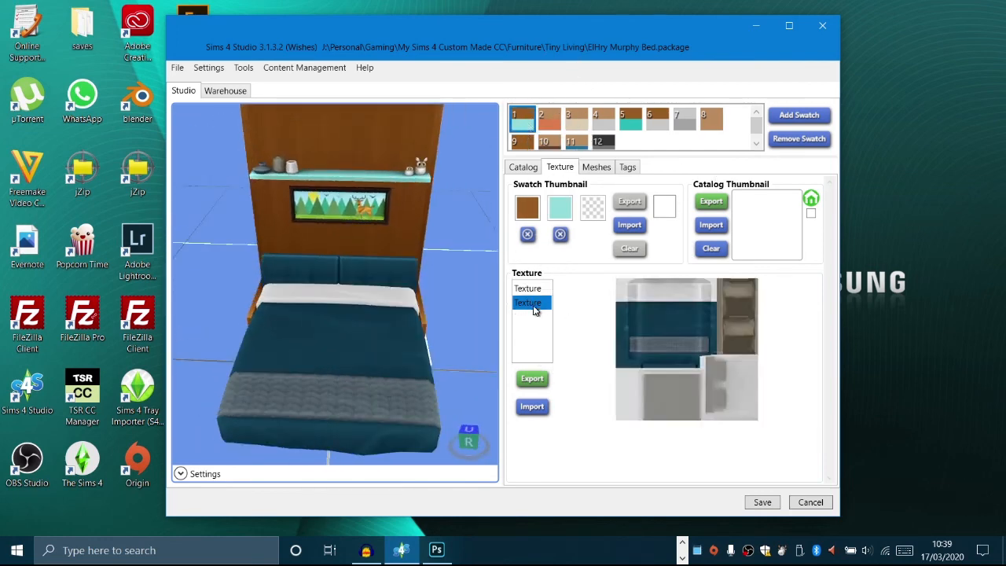
{"action": "left_click", "coordinate": [533, 289]}
{"action": "left_click", "coordinate": [533, 378]}
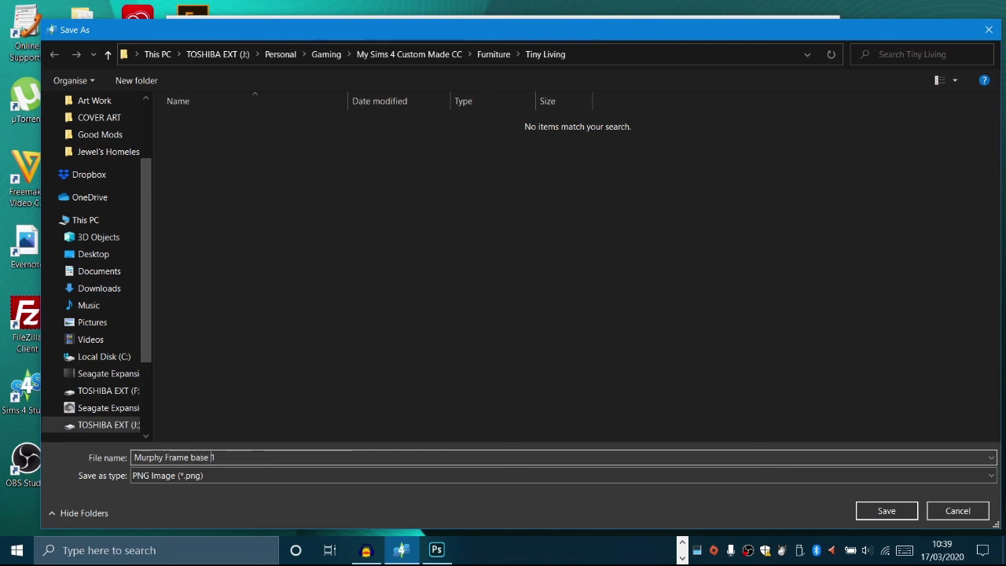
{"action": "left_click", "coordinate": [887, 511]}
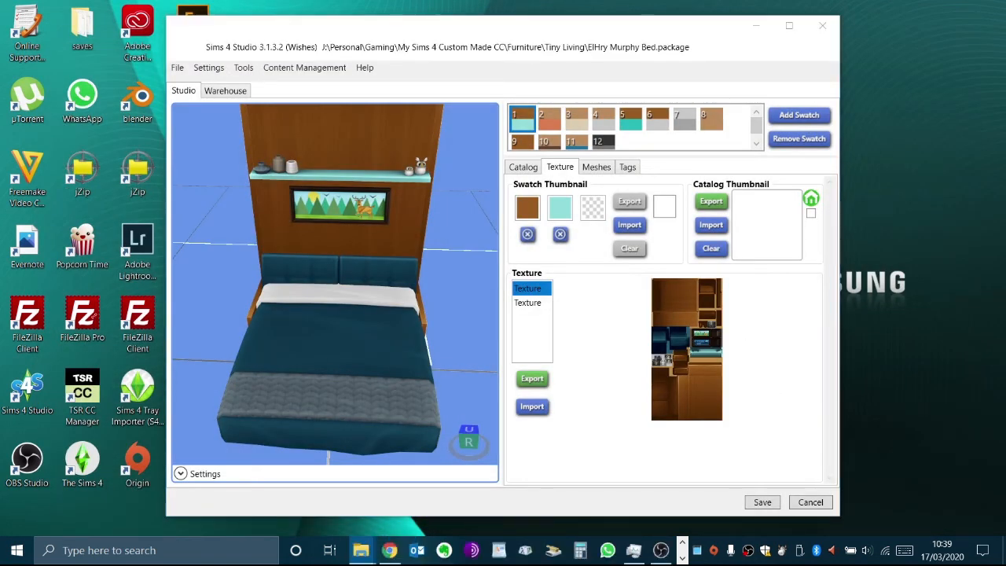
{"action": "left_click_drag", "start_coordinate": [0, 47], "coordinate": [515, 0]}
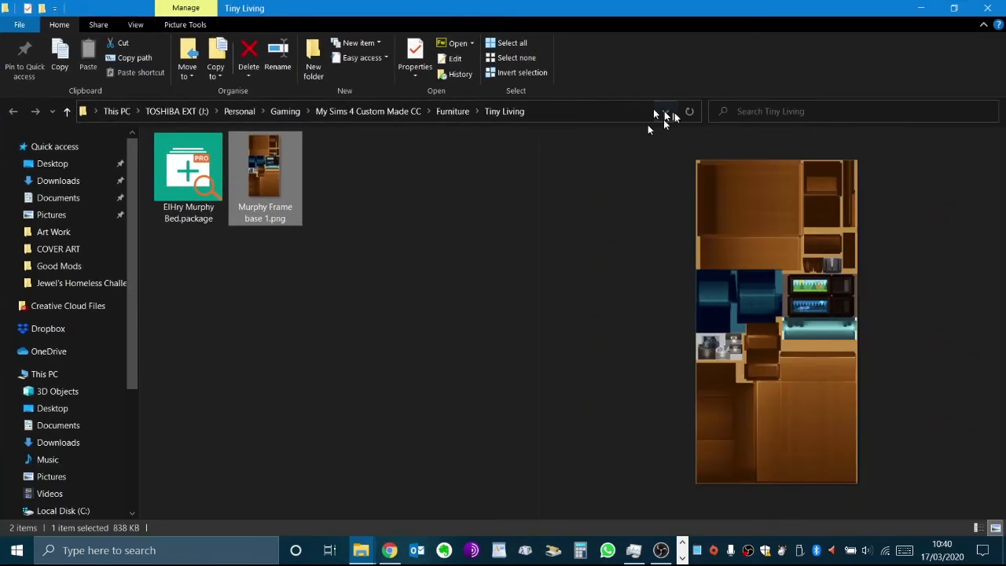
{"action": "left_click", "coordinate": [921, 8]}
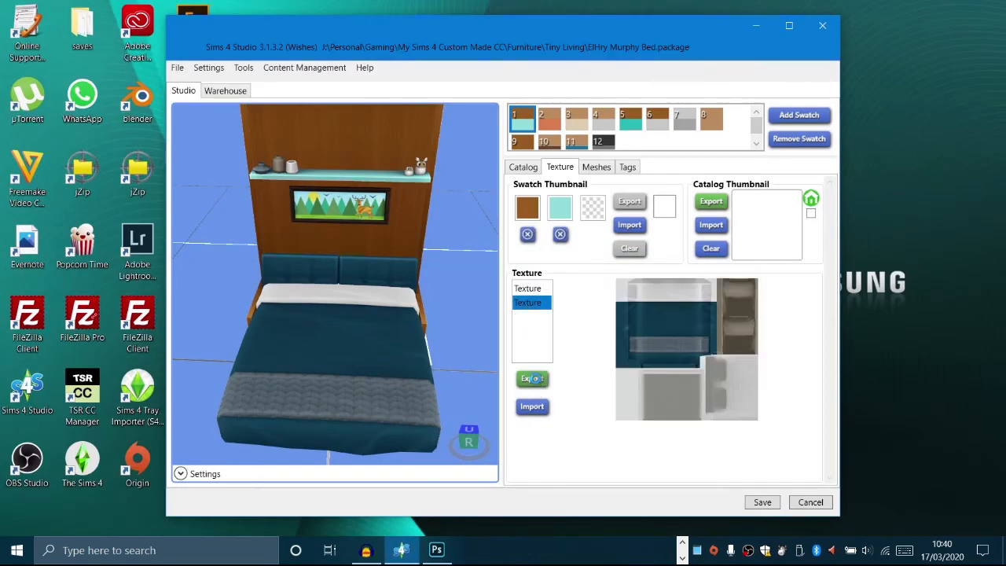
Step: Export swatch 1's second texture to the Tiny Living folder as Murphy Bedding Base 1.png
{"action": "left_click", "coordinate": [535, 379]}
{"action": "left_click", "coordinate": [194, 179]}
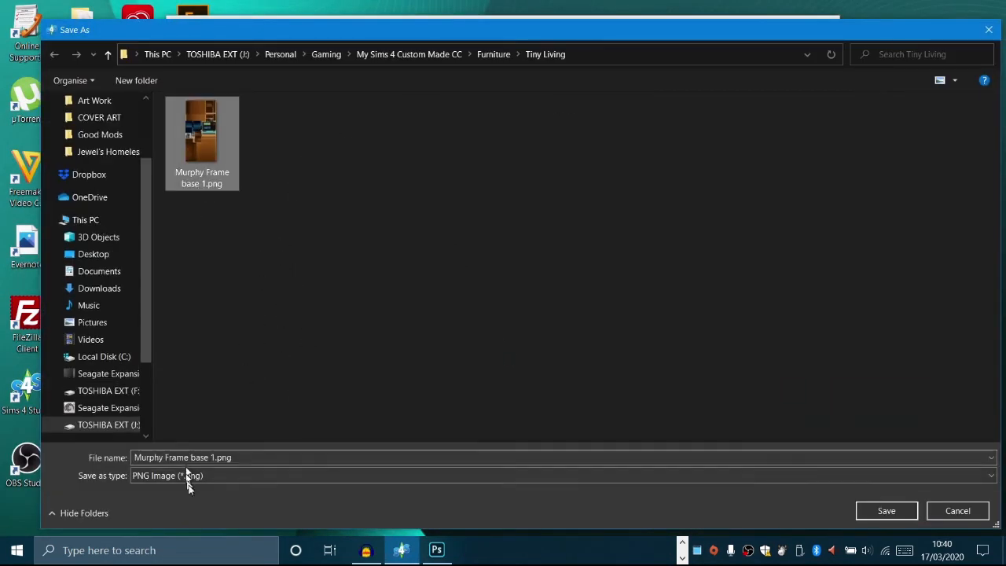
{"action": "left_click", "coordinate": [216, 457]}
{"action": "key", "text": "BackSpace"}
{"action": "key", "text": "BackSpace"}
{"action": "key", "text": "BackSpace"}
{"action": "key", "text": "BackSpace"}
{"action": "key", "text": "BackSpace"}
{"action": "key", "text": "BackSpace"}
{"action": "key", "text": "BackSpace"}
{"action": "key", "text": "BackSpace"}
{"action": "key", "text": "BackSpace"}
{"action": "key", "text": "BackSpace"}
{"action": "key", "text": "BackSpace"}
{"action": "key", "text": "BackSpace"}
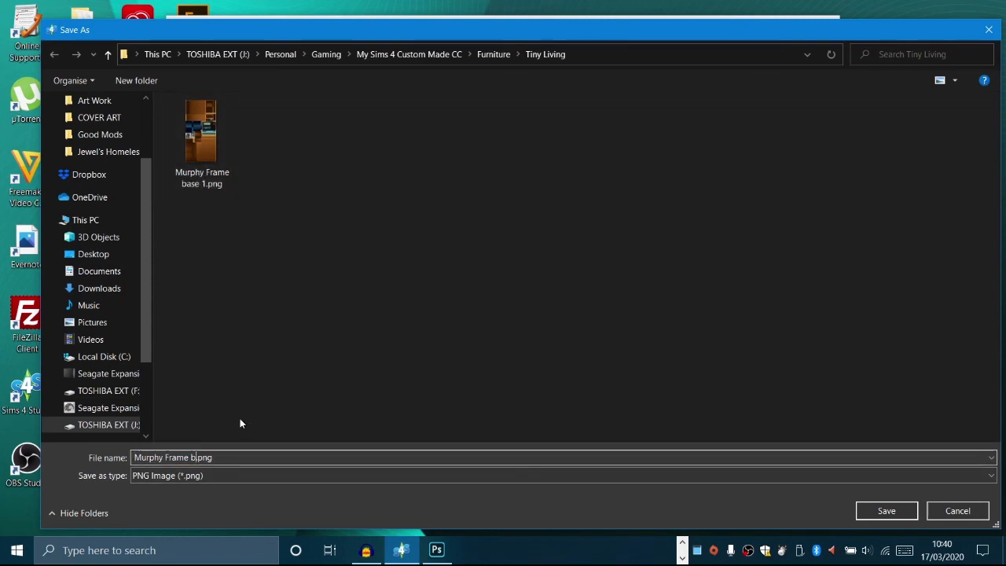
{"action": "type", "text": "Bedding Base"}
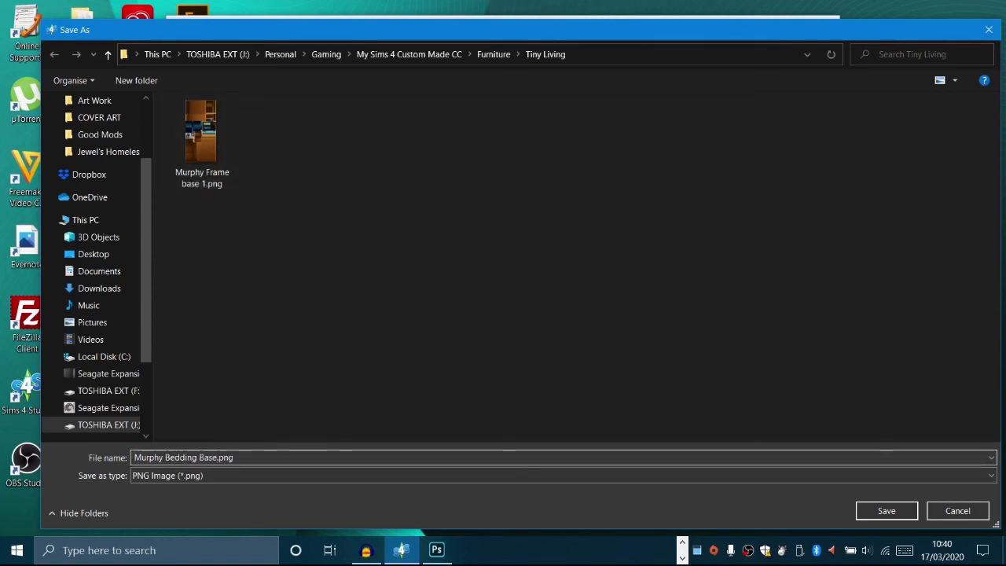
{"action": "type", "text": " 1"}
{"action": "key", "text": "Return"}
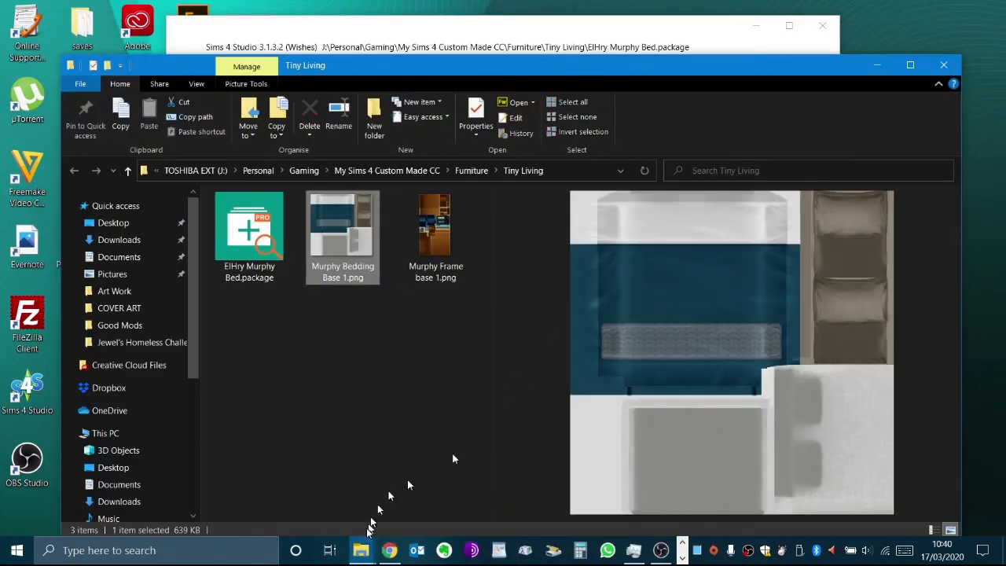
Step: Preview the exported images in the Tiny Living folder and open Murphy Frame base 1.png in Adobe Photoshop 2020 with the Move tool active
{"action": "mouse_move", "coordinate": [361, 555]}
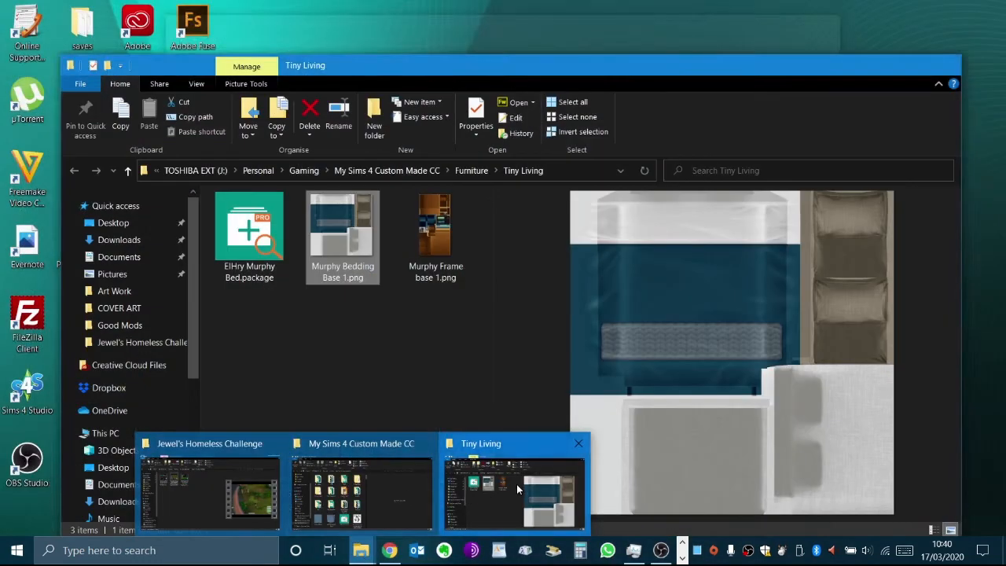
{"action": "left_click", "coordinate": [911, 65]}
{"action": "left_click", "coordinate": [292, 244]}
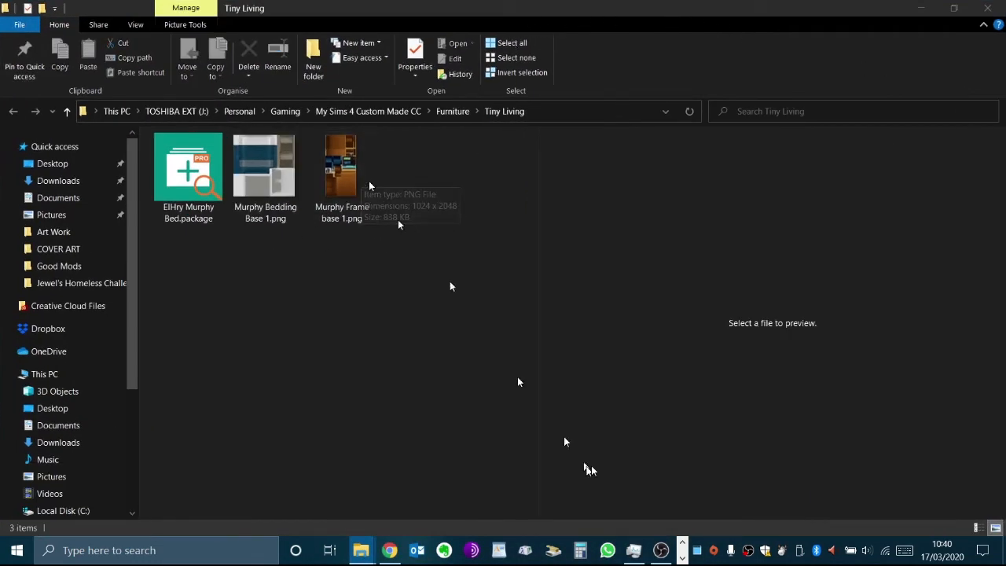
{"action": "left_click", "coordinate": [286, 172]}
{"action": "left_click", "coordinate": [336, 178]}
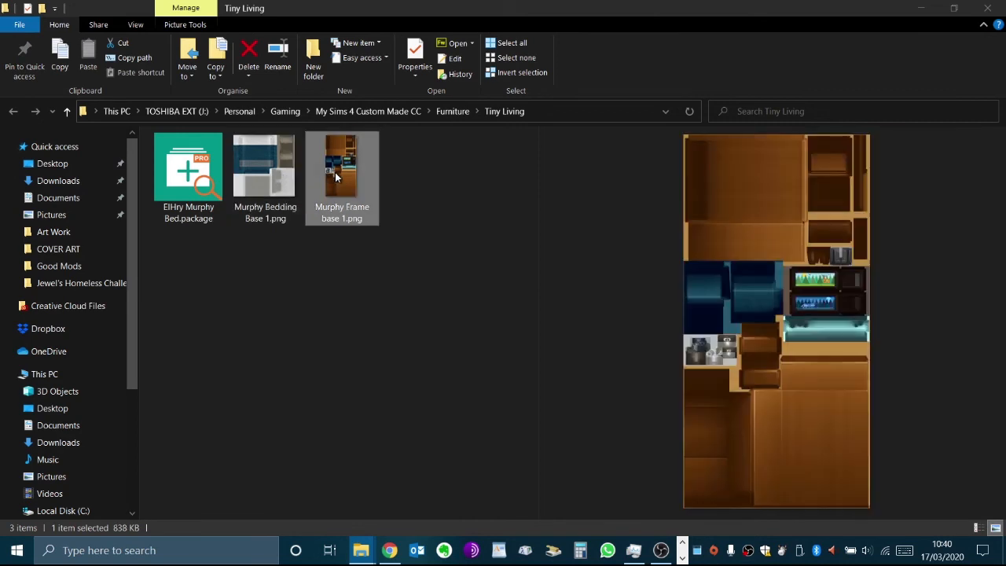
{"action": "left_click", "coordinate": [473, 43]}
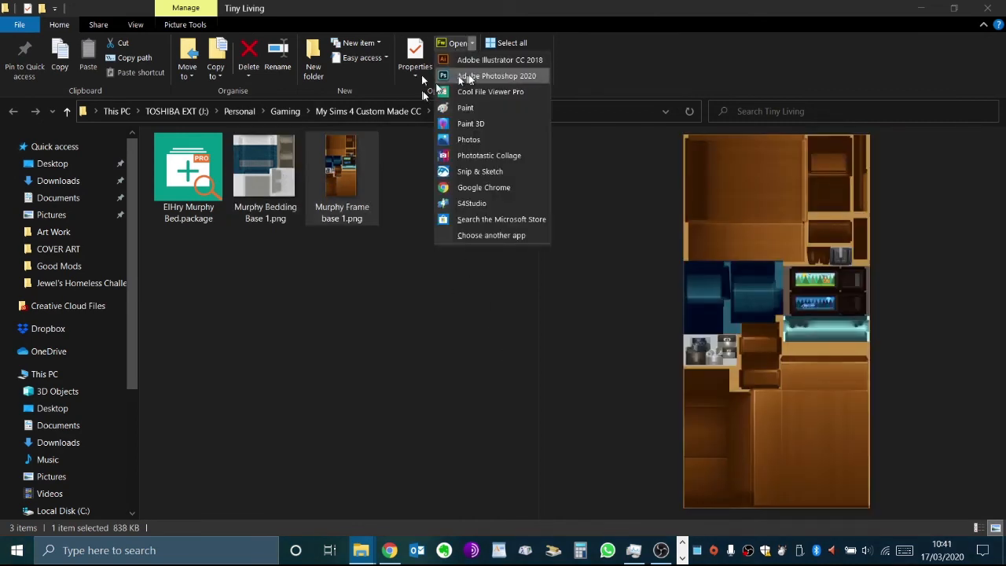
{"action": "left_click", "coordinate": [460, 276]}
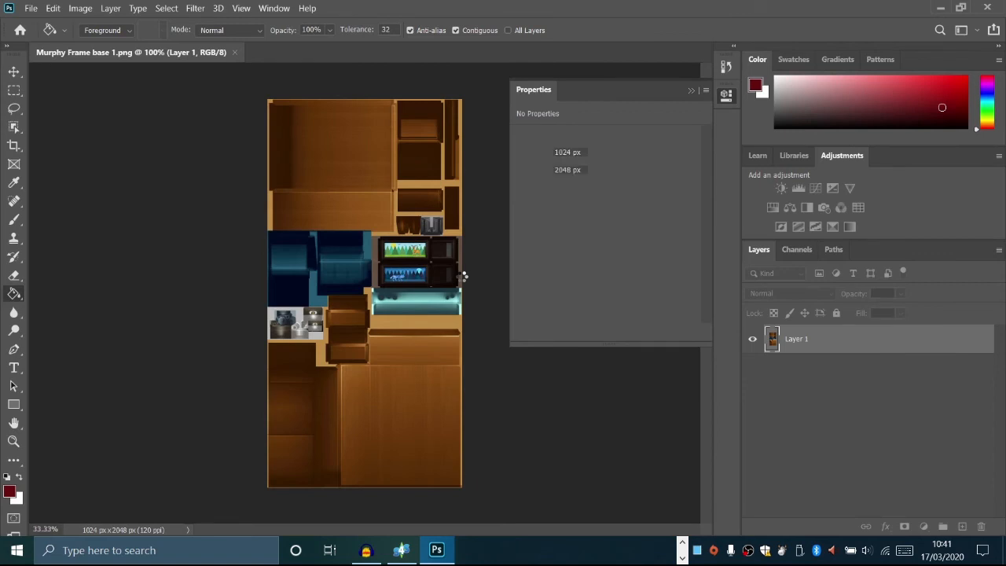
{"action": "left_click", "coordinate": [13, 72]}
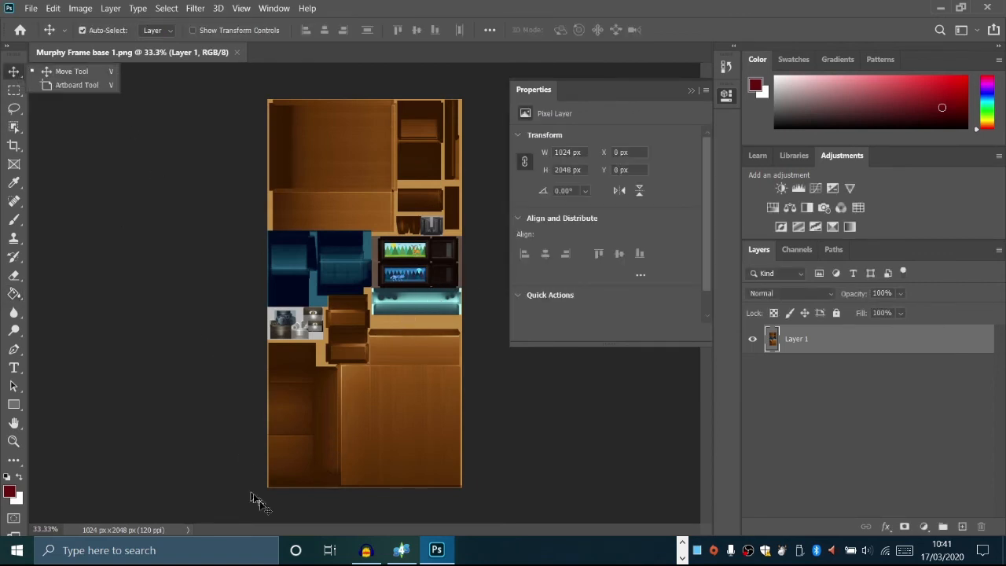
Step: Open Murphy Bedding Base 1.png from the Tiny Living folder in Adobe Photoshop 2020 and collapse the layer properties
{"action": "left_click", "coordinate": [934, 6]}
{"action": "left_click", "coordinate": [258, 168]}
{"action": "left_click", "coordinate": [473, 45]}
{"action": "left_click", "coordinate": [494, 79]}
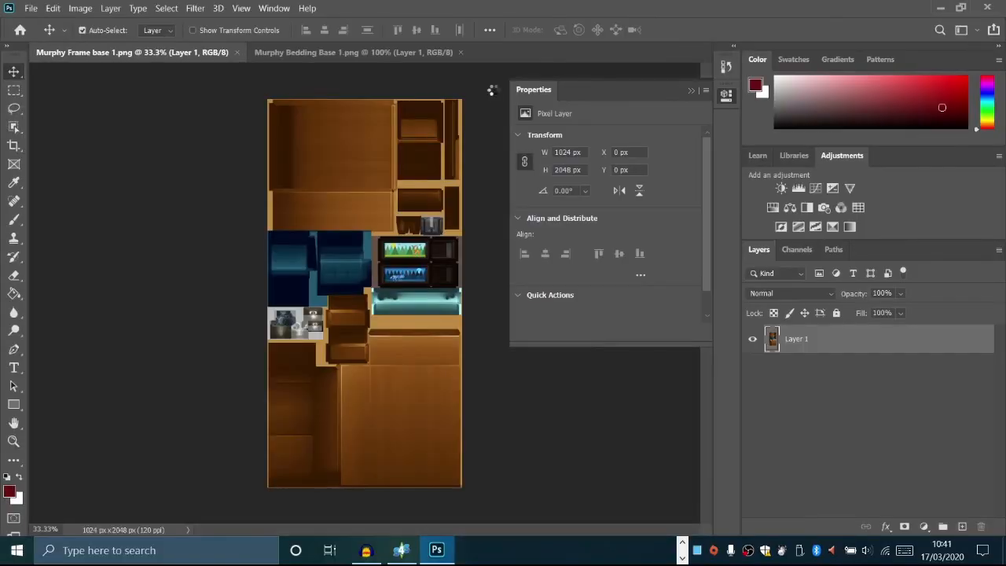
{"action": "left_click", "coordinate": [690, 90]}
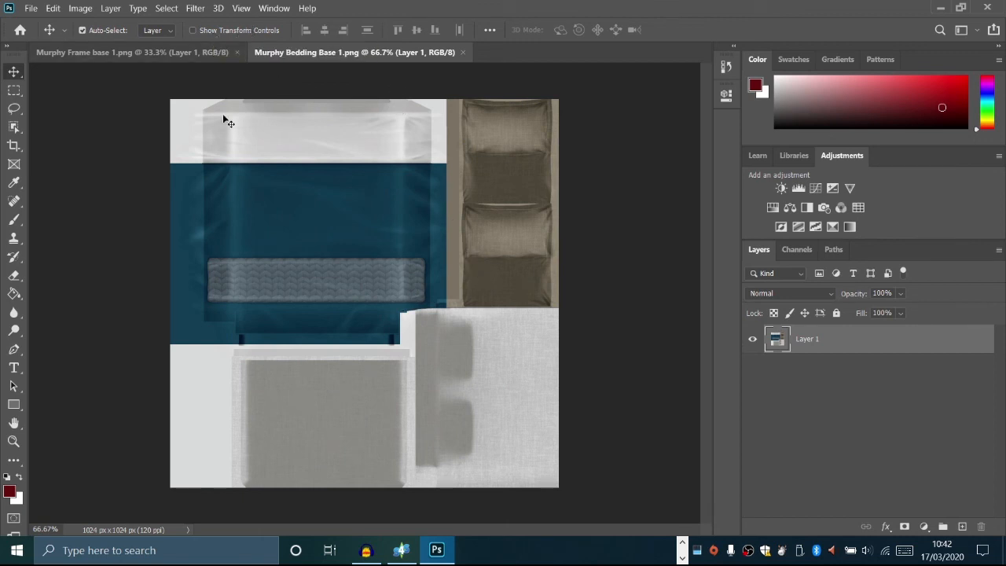
{"action": "left_click", "coordinate": [37, 11]}
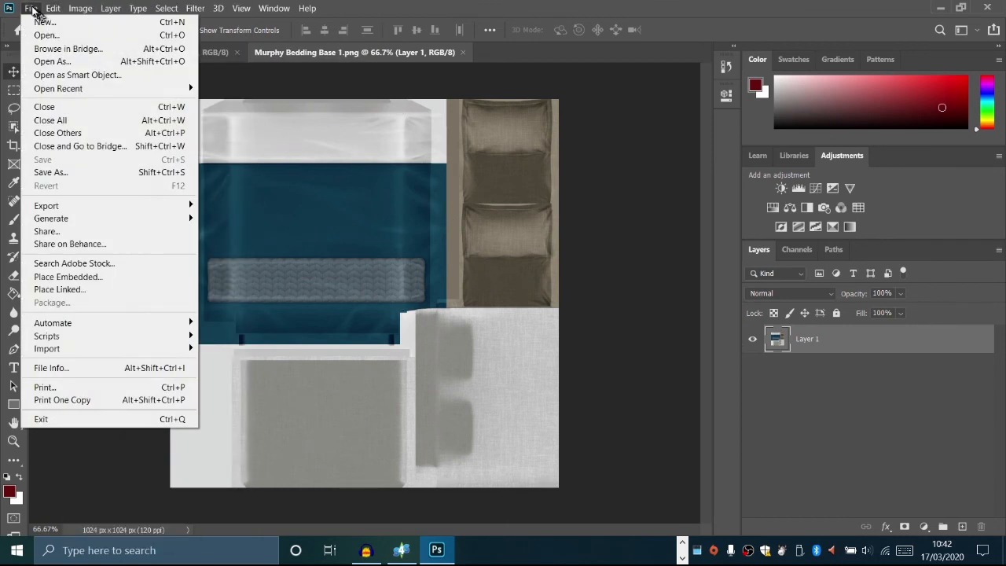
{"action": "left_click", "coordinate": [52, 291]}
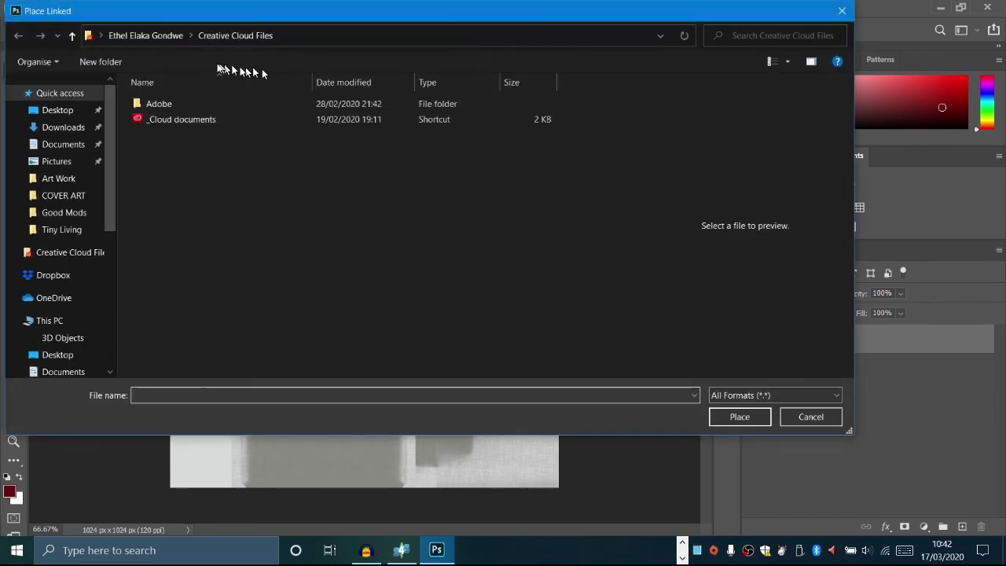
{"action": "left_click", "coordinate": [63, 178]}
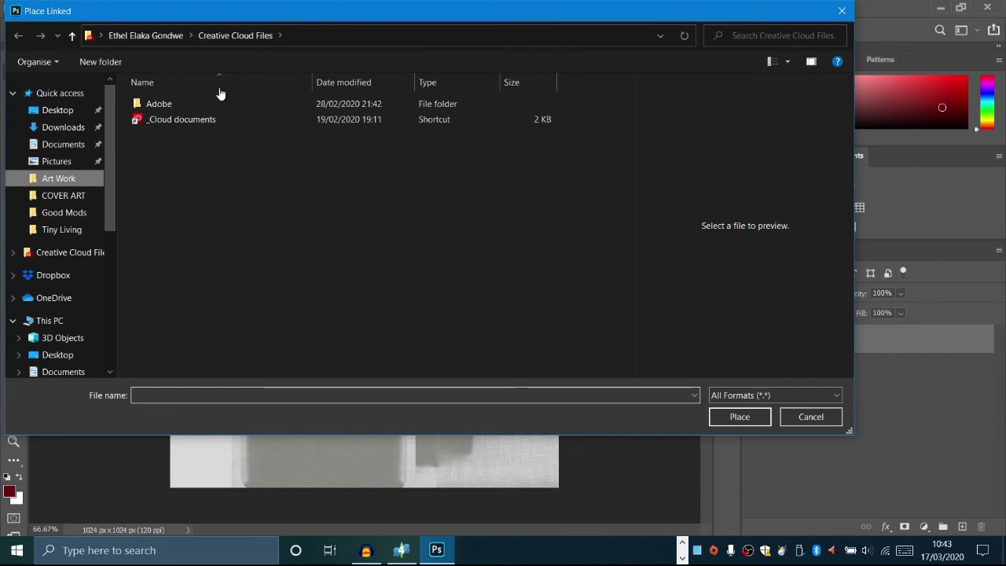
{"action": "left_click", "coordinate": [288, 35]}
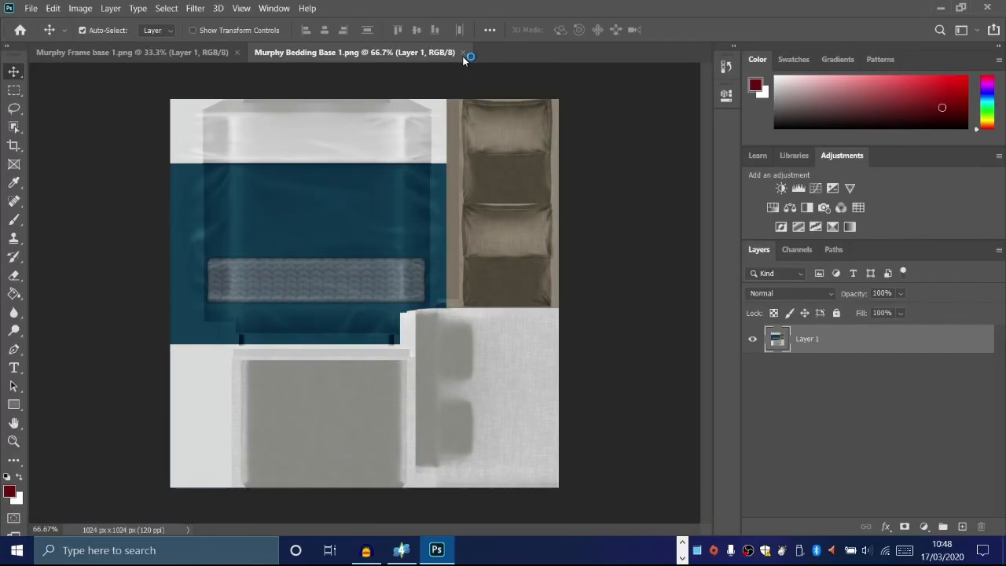
Step: Add the magenta, navy and yellow fabric pattern as a layer over the bedding texture and scale it to 102.92% to cover the canvas
{"action": "left_click_drag", "start_coordinate": [368, 299], "coordinate": [311, 283]}
{"action": "left_click", "coordinate": [670, 52]}
{"action": "key", "text": "ctrl+t"}
{"action": "left_click_drag", "start_coordinate": [373, 224], "coordinate": [378, 236]}
{"action": "left_click_drag", "start_coordinate": [363, 476], "coordinate": [363, 488]}
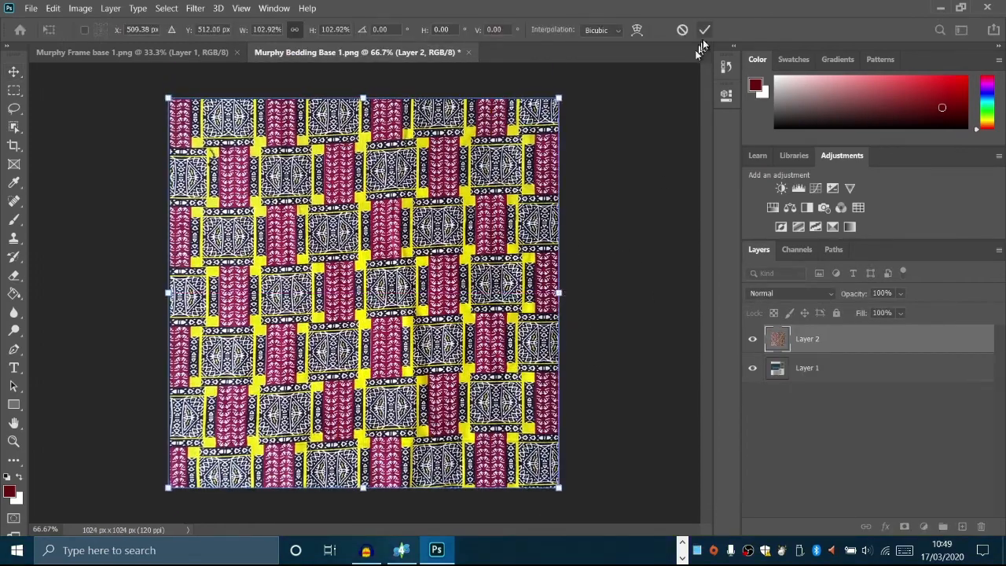
{"action": "left_click", "coordinate": [704, 30]}
Step: Hide the fabric pattern layer and copy the blue duvet from Layer 1 onto a new layer using Quick Selection
{"action": "left_click", "coordinate": [752, 339]}
{"action": "left_click", "coordinate": [14, 127]}
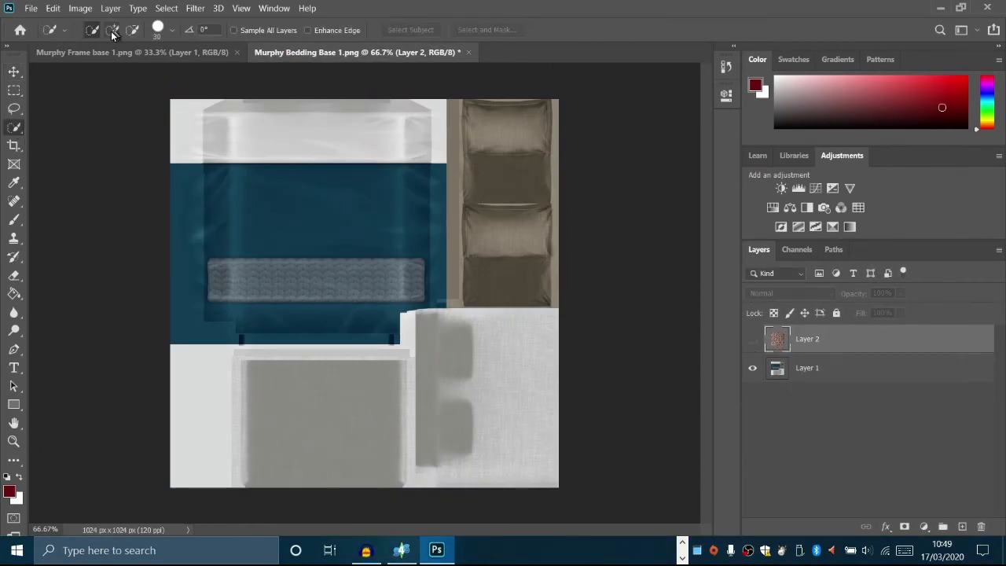
{"action": "mouse_move", "coordinate": [174, 168]}
{"action": "left_mouse_down"}
{"action": "mouse_move", "coordinate": [343, 262]}
{"action": "mouse_move", "coordinate": [364, 314]}
{"action": "left_mouse_up"}
{"action": "left_click", "coordinate": [807, 368]}
{"action": "left_click", "coordinate": [172, 30]}
{"action": "key", "text": "Escape"}
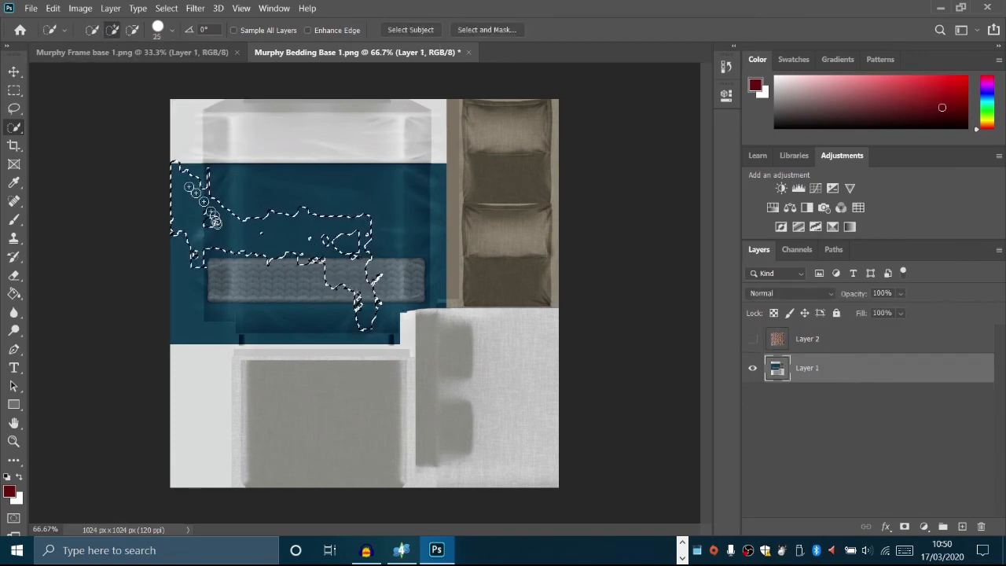
{"action": "key", "text": "ctrl+d"}
{"action": "mouse_move", "coordinate": [326, 191]}
{"action": "left_mouse_down"}
{"action": "mouse_move", "coordinate": [231, 213]}
{"action": "mouse_move", "coordinate": [334, 350]}
{"action": "mouse_move", "coordinate": [354, 351]}
{"action": "left_mouse_up"}
{"action": "left_click", "coordinate": [133, 32]}
{"action": "key", "text": "ctrl+c"}
{"action": "key", "text": "ctrl+v"}
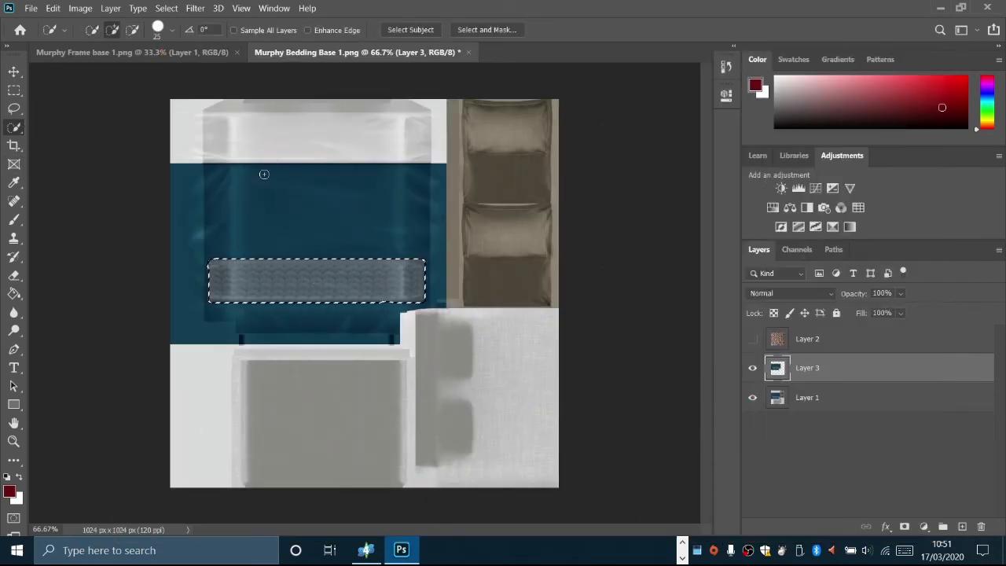
Step: Copy the knitted throw onto its own layer and place a duplicate of the fabric pattern layer directly above the duvet layer
{"action": "key", "text": "ctrl+c"}
{"action": "key", "text": "ctrl+v"}
{"action": "key", "text": "v"}
{"action": "left_click_drag", "start_coordinate": [414, 307], "coordinate": [368, 296]}
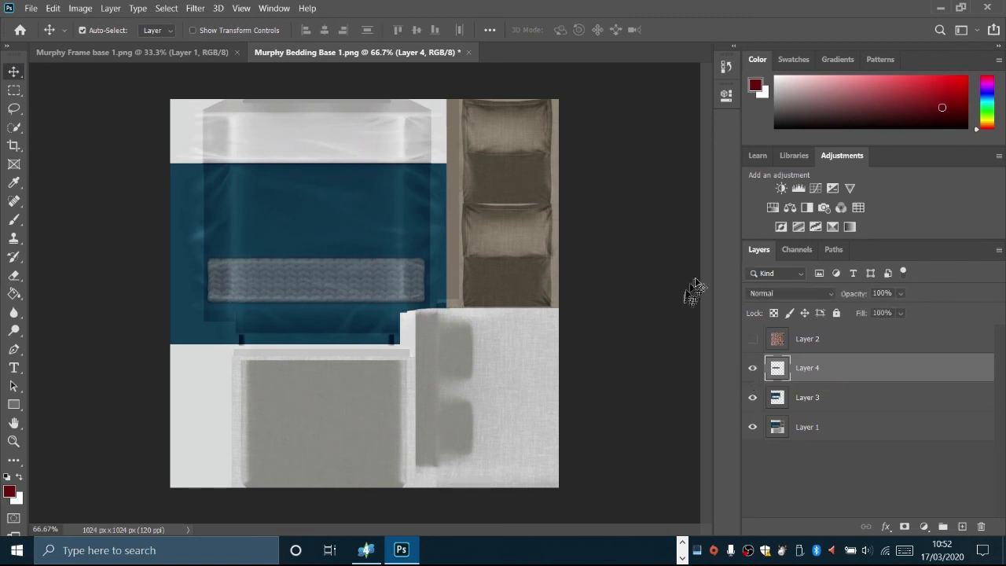
{"action": "left_click_drag", "start_coordinate": [801, 340], "coordinate": [795, 409], "text": "alt"}
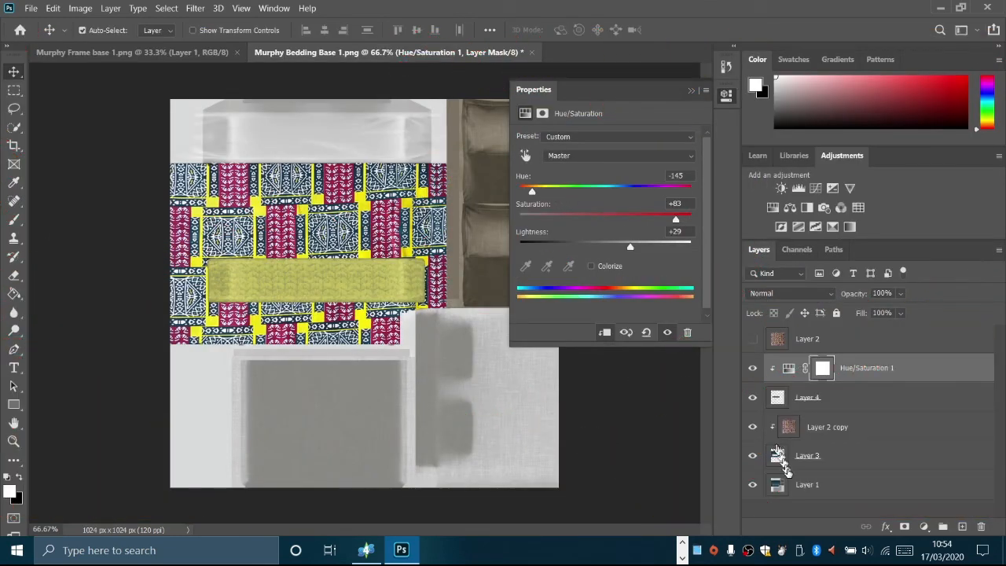
Step: Select the brown pillows on Layer 1 with Quick Selection and copy them onto a new layer
{"action": "left_click", "coordinate": [836, 492]}
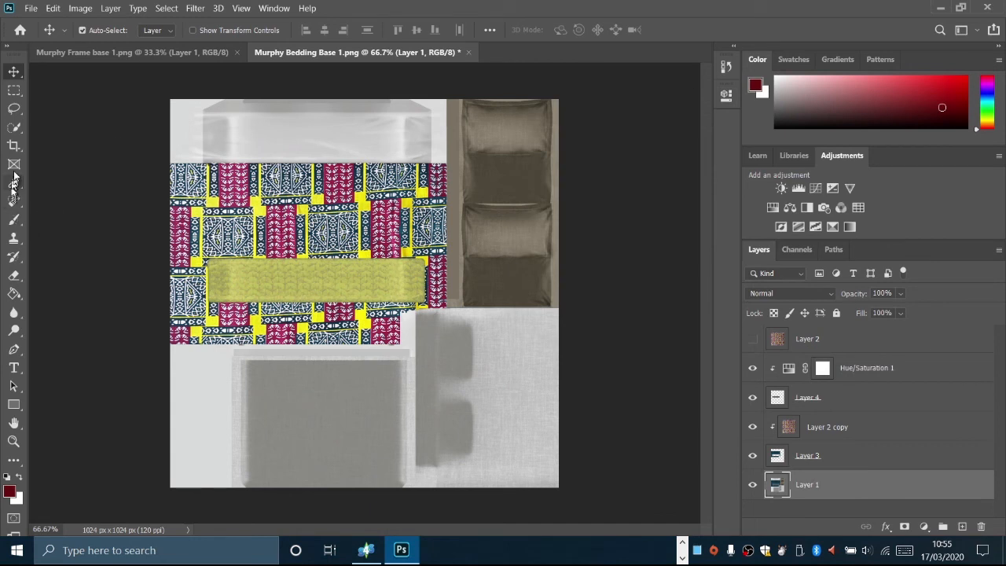
{"action": "left_click", "coordinate": [14, 128]}
{"action": "mouse_move", "coordinate": [491, 134]}
{"action": "left_mouse_down"}
{"action": "mouse_move", "coordinate": [472, 189]}
{"action": "mouse_move", "coordinate": [479, 275]}
{"action": "left_mouse_up"}
{"action": "key", "text": "ctrl+j"}
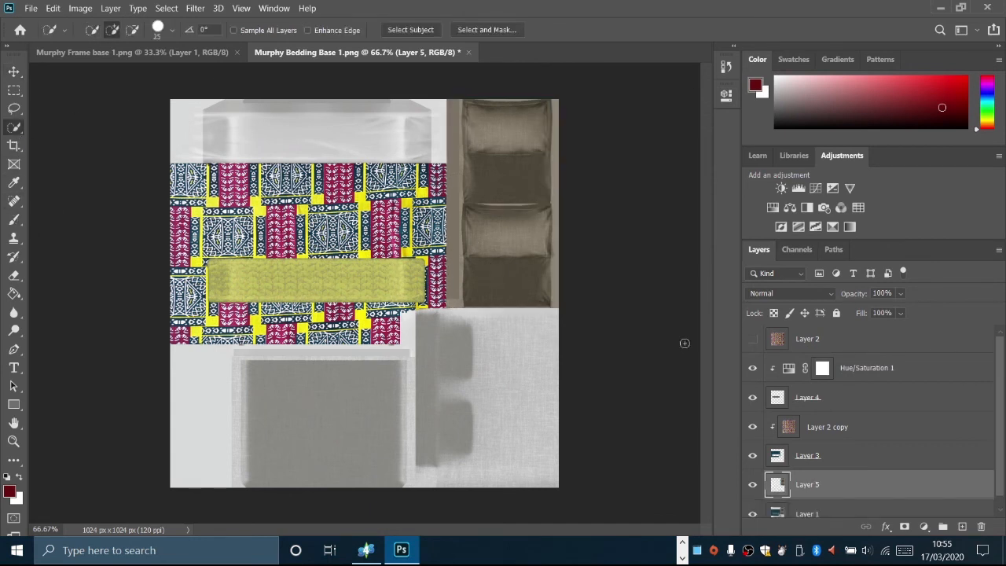
Step: Clip a Hue/Saturation adjustment to the pillow layer and colorize it with hue 347, saturation 42 and lightness -15
{"action": "scroll", "coordinate": [857, 457], "scroll_direction": "down", "scroll_amount": 1}
{"action": "left_click", "coordinate": [924, 526]}
{"action": "left_click", "coordinate": [943, 366]}
{"action": "left_click", "coordinate": [800, 488], "text": "alt"}
{"action": "key", "text": "v"}
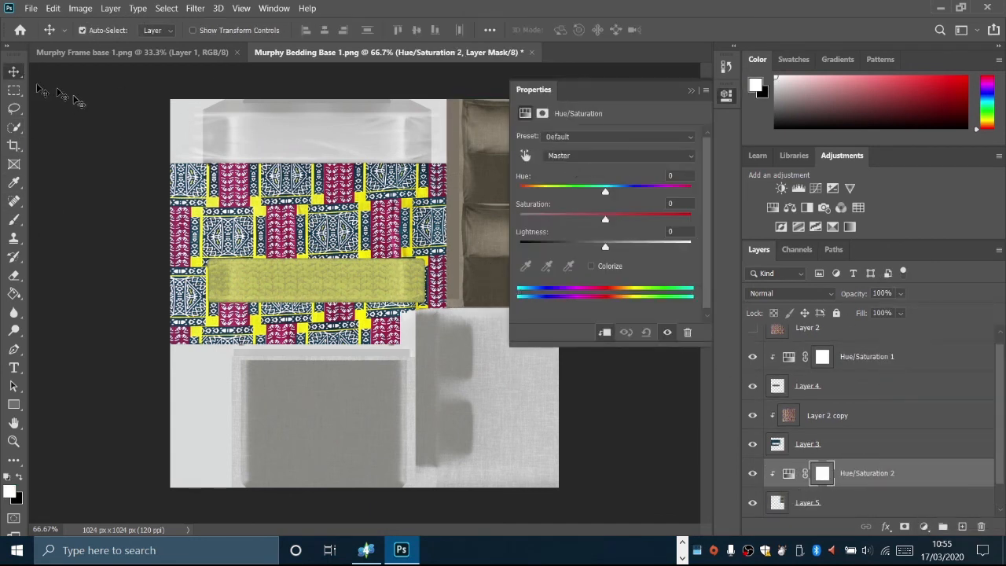
{"action": "left_click_drag", "start_coordinate": [618, 194], "coordinate": [643, 220]}
{"action": "left_click_drag", "start_coordinate": [640, 193], "coordinate": [561, 194]}
{"action": "left_click_drag", "start_coordinate": [605, 247], "coordinate": [586, 247]}
{"action": "left_click_drag", "start_coordinate": [562, 193], "coordinate": [684, 191]}
{"action": "left_click", "coordinate": [591, 266]}
{"action": "left_click_drag", "start_coordinate": [563, 219], "coordinate": [593, 247]}
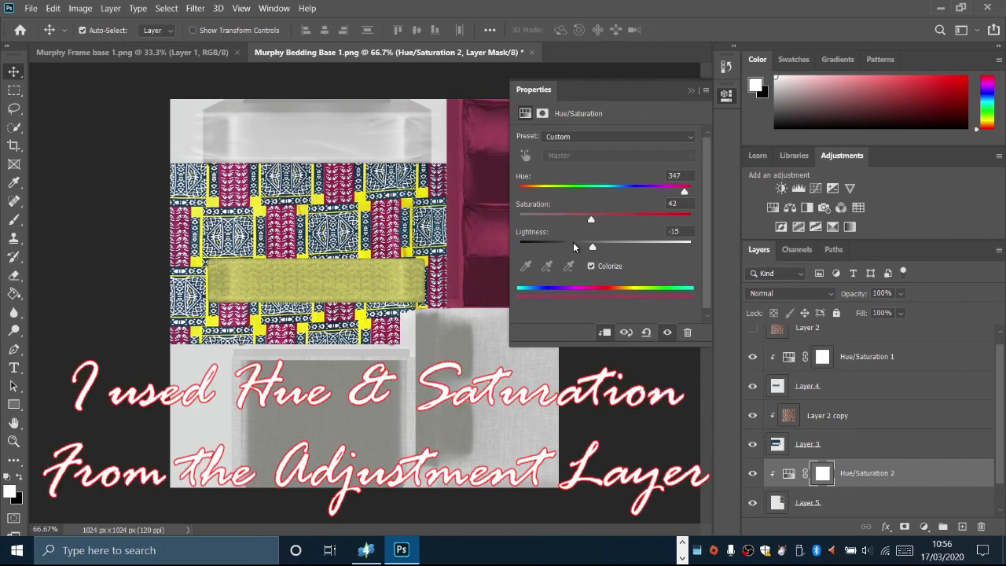
Step: Duplicate Layer 1 and clip a new Hue/Saturation adjustment layer to the copy
{"action": "scroll", "coordinate": [851, 499], "scroll_direction": "down", "scroll_amount": 1}
{"action": "left_click", "coordinate": [851, 500]}
{"action": "key", "text": "ctrl+j"}
{"action": "scroll", "coordinate": [849, 496], "scroll_direction": "down", "scroll_amount": 1}
{"action": "left_click", "coordinate": [925, 527]}
{"action": "left_click", "coordinate": [927, 370]}
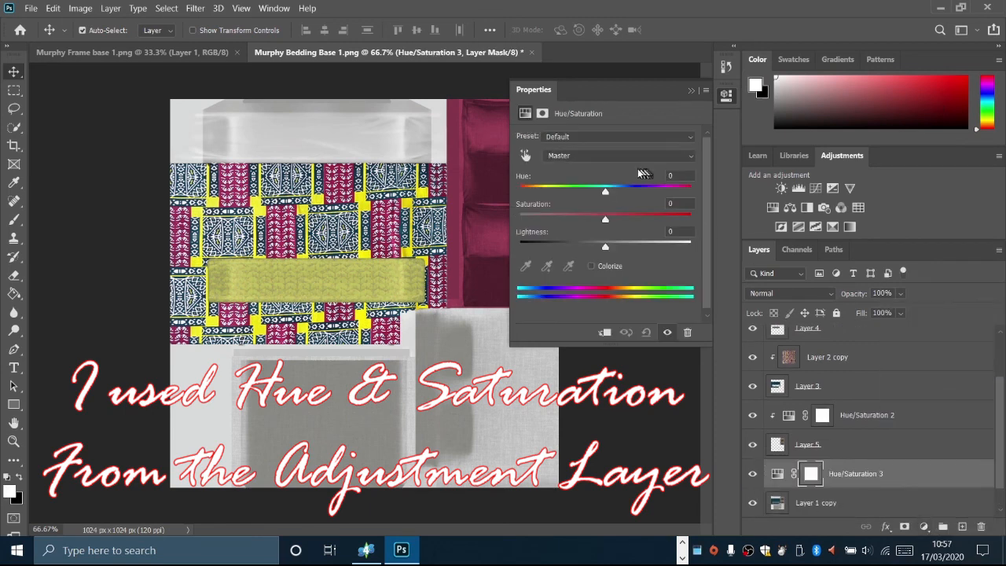
{"action": "left_click", "coordinate": [788, 489], "text": "alt"}
Step: Colorize the sheets and mattress yellow with hue 60, saturation 83 and lightness +5
{"action": "left_click", "coordinate": [591, 265]}
{"action": "left_click_drag", "start_coordinate": [521, 192], "coordinate": [543, 192]}
{"action": "mouse_move", "coordinate": [606, 246]}
{"action": "left_mouse_down"}
{"action": "mouse_move", "coordinate": [638, 246]}
{"action": "mouse_move", "coordinate": [586, 244]}
{"action": "left_mouse_up"}
{"action": "left_click", "coordinate": [660, 219]}
{"action": "left_click_drag", "start_coordinate": [542, 191], "coordinate": [548, 191]}
{"action": "left_click_drag", "start_coordinate": [586, 245], "coordinate": [610, 245]}
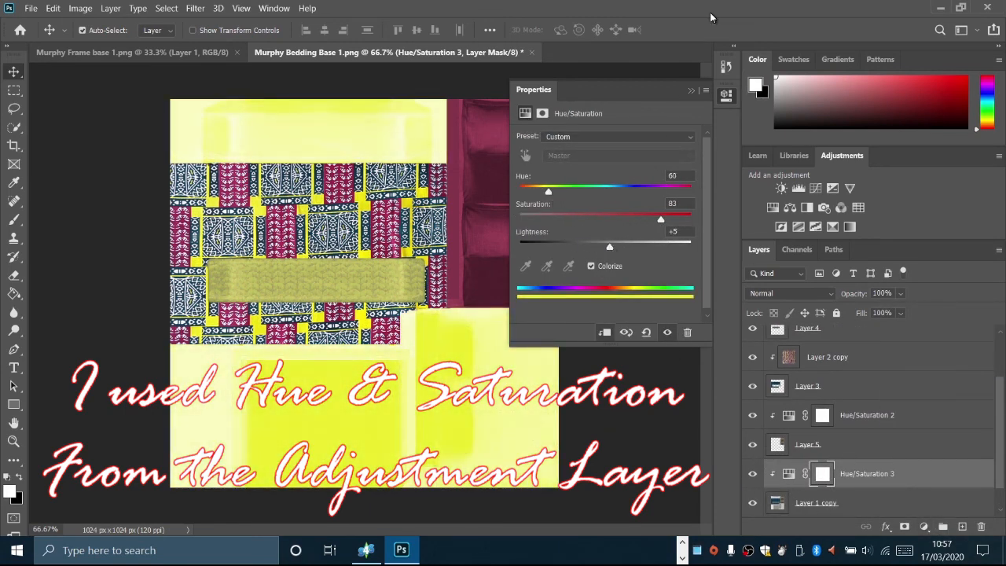
Step: Export the recoloured bedding texture with Save for Web as the PNG-24 file Murphy-Bedding-Base-1.png in the Tiny Living folder
{"action": "left_click", "coordinate": [30, 8]}
{"action": "mouse_move", "coordinate": [48, 206]}
{"action": "left_click", "coordinate": [260, 259]}
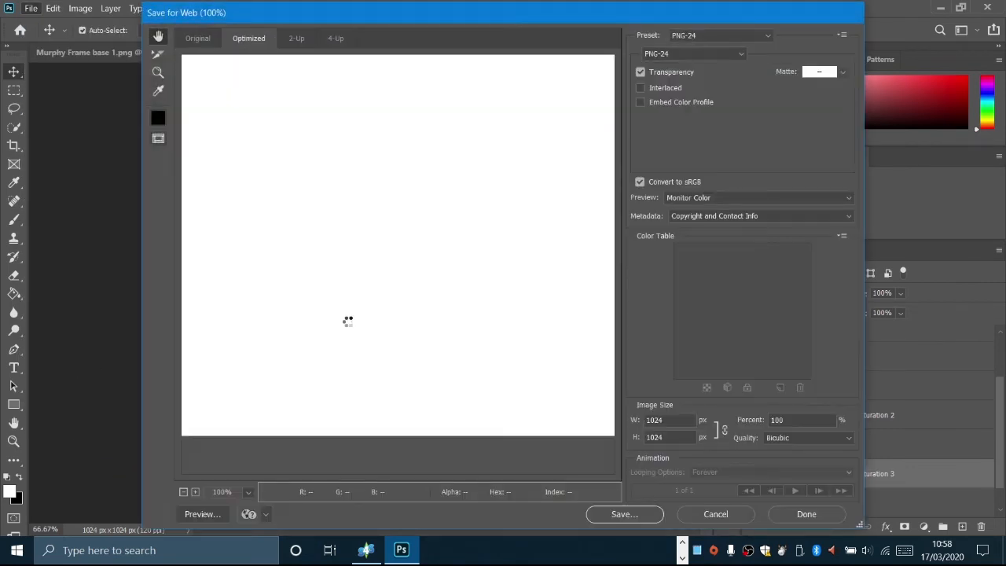
{"action": "left_click", "coordinate": [247, 492]}
{"action": "left_click", "coordinate": [272, 465]}
{"action": "key", "text": "Return"}
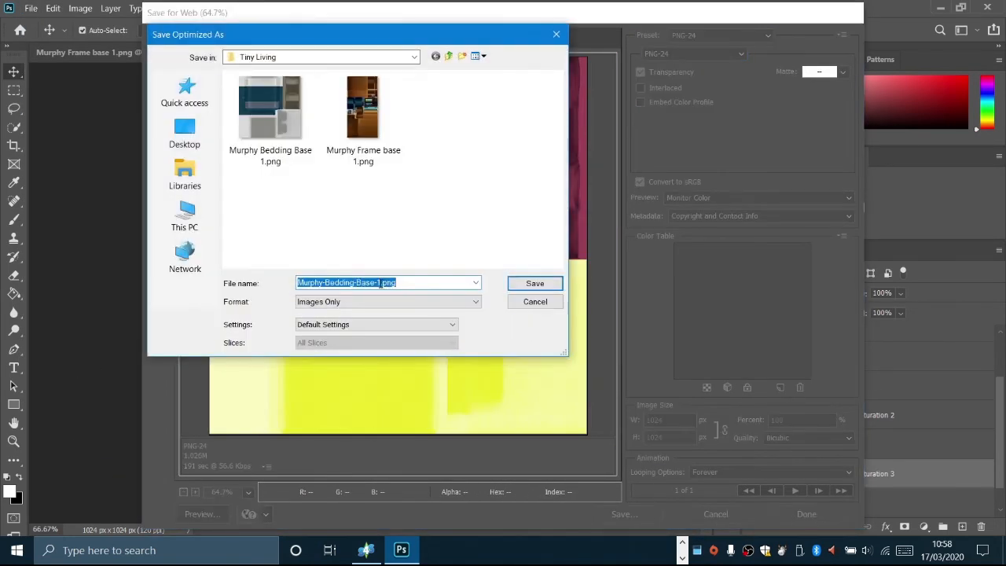
{"action": "left_click", "coordinate": [534, 283]}
Step: In Murphy Frame base 1.png, start placing a linked image and browse to the Screenshots folder inside Gaming
{"action": "left_click", "coordinate": [142, 52]}
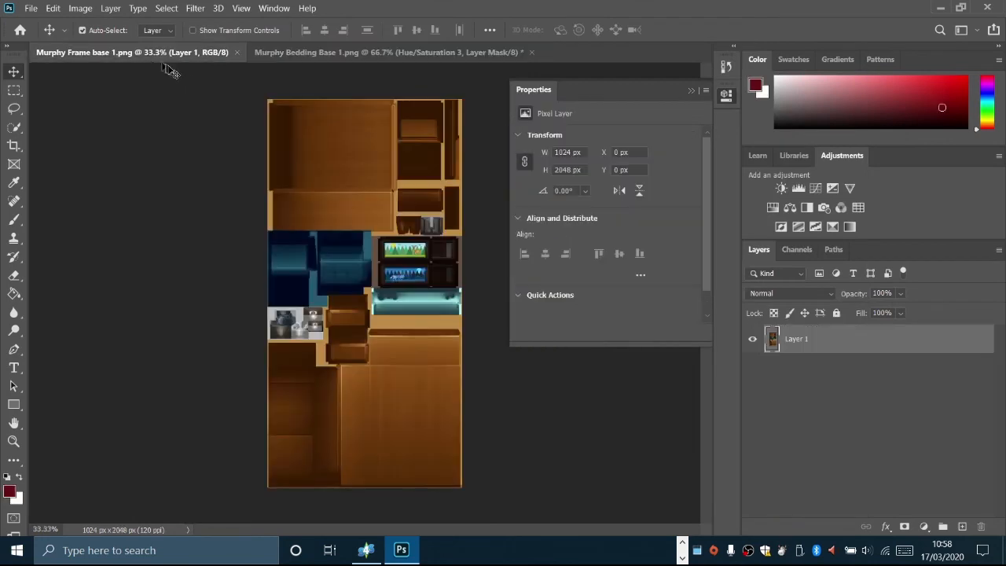
{"action": "scroll", "coordinate": [421, 348], "scroll_direction": "up", "scroll_amount": 2, "text": "alt"}
{"action": "scroll", "coordinate": [421, 348], "scroll_direction": "up", "scroll_amount": 3, "text": "alt"}
{"action": "left_click", "coordinate": [31, 7]}
{"action": "left_click", "coordinate": [56, 287]}
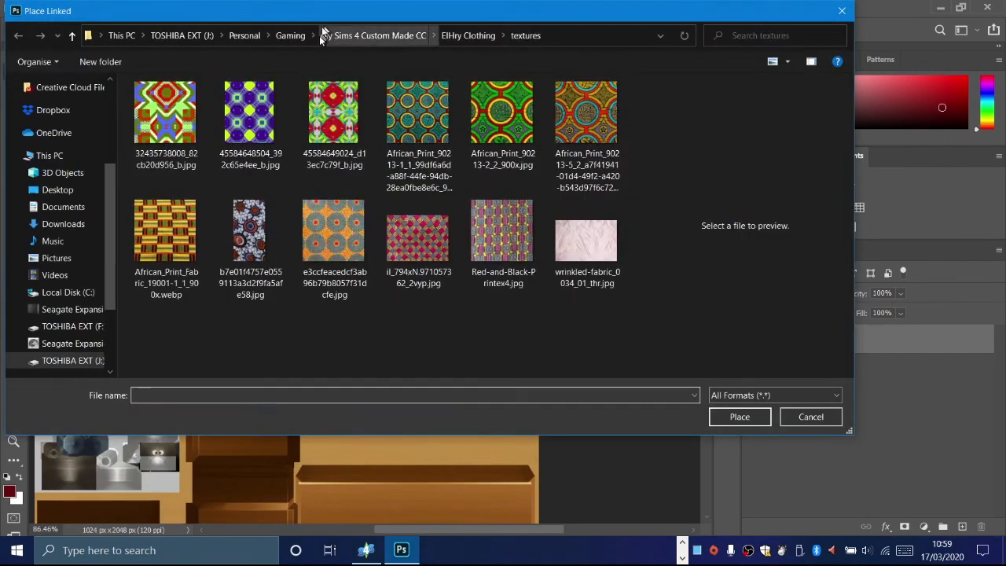
{"action": "left_click", "coordinate": [290, 35]}
{"action": "double_click", "coordinate": [425, 118]}
{"action": "left_click", "coordinate": [339, 314]}
{"action": "left_click", "coordinate": [255, 228]}
{"action": "scroll", "coordinate": [417, 257], "scroll_direction": "down", "scroll_amount": 4}
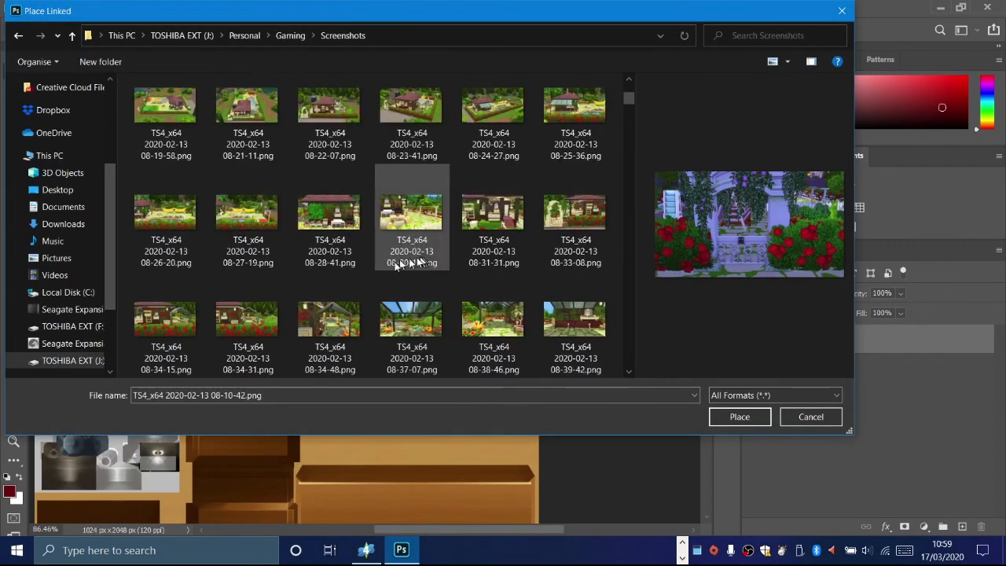
{"action": "scroll", "coordinate": [443, 229], "scroll_direction": "down", "scroll_amount": 1}
{"action": "left_click", "coordinate": [248, 319]}
{"action": "scroll", "coordinate": [393, 260], "scroll_direction": "down", "scroll_amount": 5}
{"action": "left_click", "coordinate": [181, 134]}
{"action": "scroll", "coordinate": [411, 228], "scroll_direction": "up", "scroll_amount": 3}
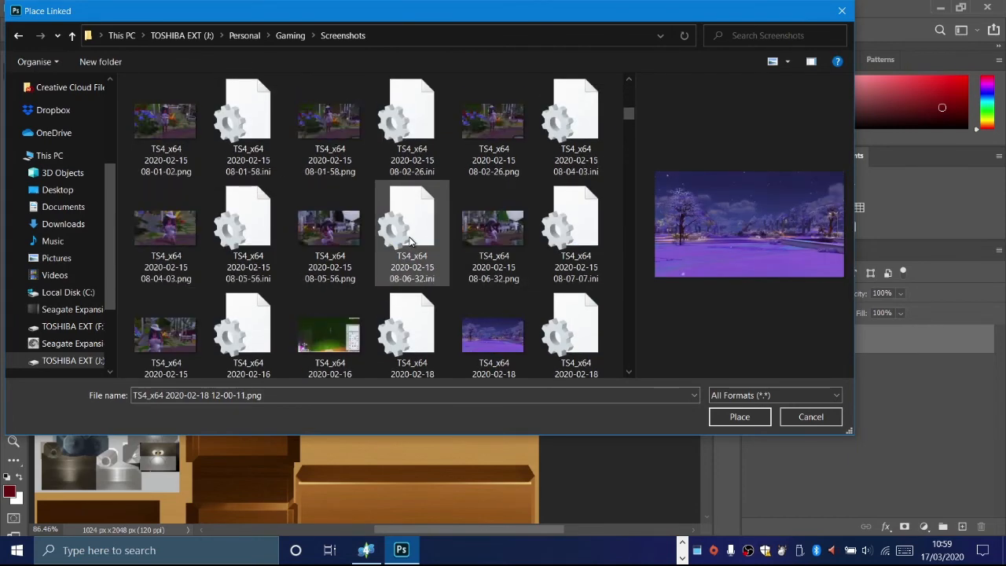
{"action": "scroll", "coordinate": [472, 220], "scroll_direction": "down", "scroll_amount": 3}
{"action": "left_click", "coordinate": [328, 125]}
{"action": "double_click", "coordinate": [182, 159]}
Step: Scale and move the placed night landscape to cover the picture in the upper dark frame, and commit the transform
{"action": "left_click_drag", "start_coordinate": [34, 151], "coordinate": [325, 314]}
{"action": "left_click_drag", "start_coordinate": [419, 382], "coordinate": [429, 277]}
{"action": "left_click_drag", "start_coordinate": [544, 358], "coordinate": [390, 278]}
{"action": "left_click_drag", "start_coordinate": [390, 232], "coordinate": [445, 259]}
{"action": "left_click_drag", "start_coordinate": [356, 258], "coordinate": [338, 258]}
{"action": "scroll", "coordinate": [393, 318], "scroll_direction": "up", "scroll_amount": 13, "text": "alt"}
{"action": "scroll", "coordinate": [440, 267], "scroll_direction": "up", "scroll_amount": 4}
{"action": "left_click_drag", "start_coordinate": [385, 220], "coordinate": [385, 231]}
{"action": "left_click_drag", "start_coordinate": [385, 351], "coordinate": [384, 358]}
{"action": "key", "text": "Return"}
{"action": "scroll", "coordinate": [323, 331], "scroll_direction": "down", "scroll_amount": 8, "text": "alt"}
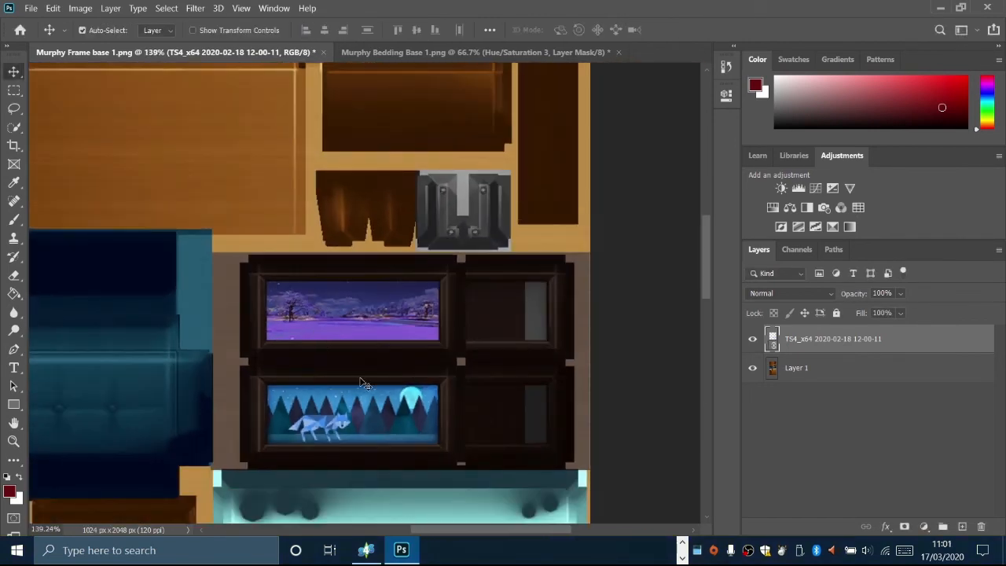
{"action": "scroll", "coordinate": [361, 383], "scroll_direction": "down", "scroll_amount": 1}
{"action": "left_click", "coordinate": [362, 382]}
{"action": "left_click", "coordinate": [31, 8]}
{"action": "left_click", "coordinate": [67, 288]}
{"action": "scroll", "coordinate": [413, 225], "scroll_direction": "down", "scroll_amount": 5}
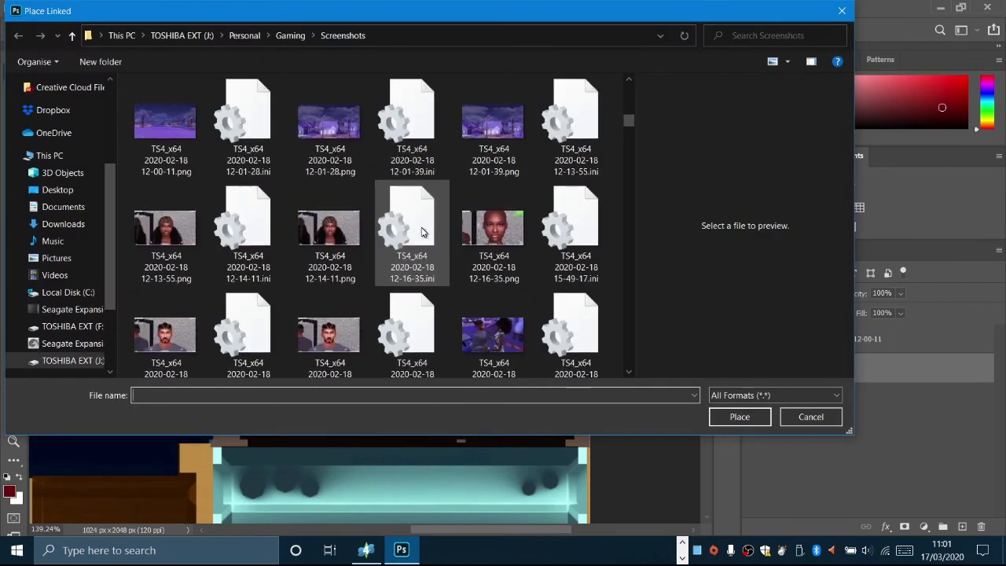
{"action": "left_click", "coordinate": [500, 211]}
{"action": "scroll", "coordinate": [480, 221], "scroll_direction": "up", "scroll_amount": 5}
{"action": "double_click", "coordinate": [246, 334]}
Step: Scale and move the house screenshot to cover the wolf picture in the lower dark frame, and commit the transform
{"action": "scroll", "coordinate": [406, 360], "scroll_direction": "down", "scroll_amount": 5, "text": "alt"}
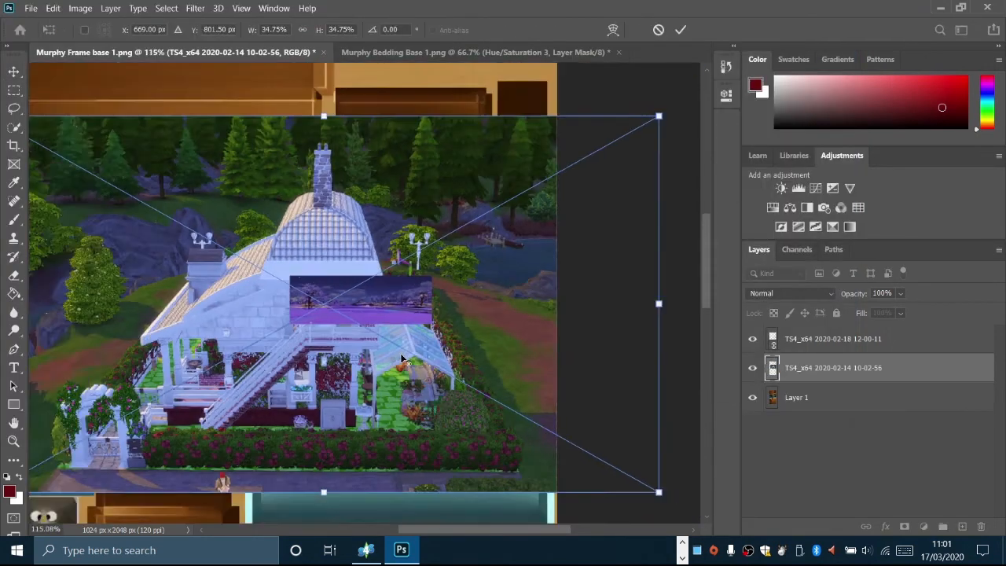
{"action": "left_click_drag", "start_coordinate": [122, 177], "coordinate": [317, 294]}
{"action": "left_click_drag", "start_coordinate": [595, 456], "coordinate": [424, 331]}
{"action": "scroll", "coordinate": [474, 349], "scroll_direction": "up", "scroll_amount": 8, "text": "alt"}
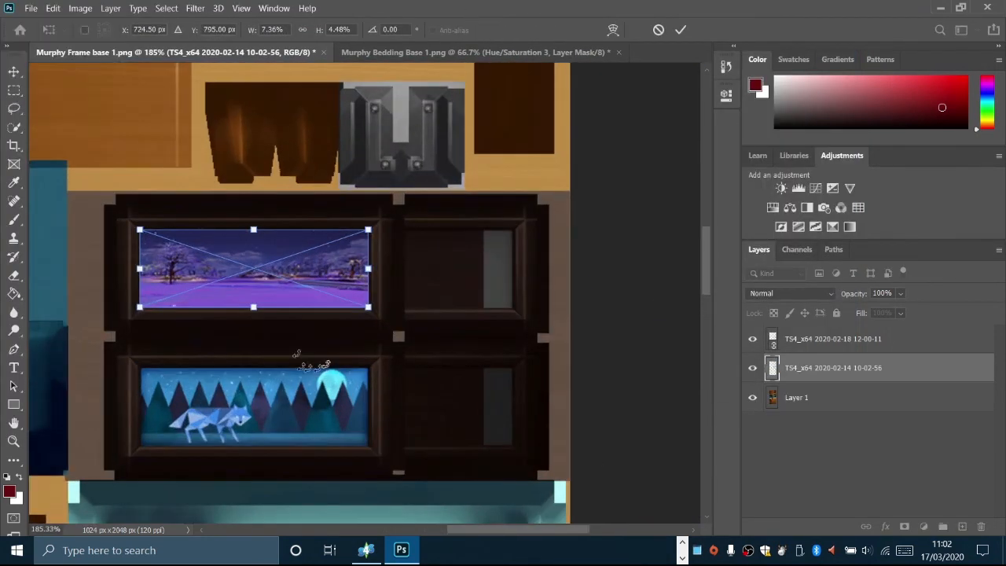
{"action": "key", "text": "shift+Down"}
{"action": "key", "text": "shift+Down"}
{"action": "left_click_drag", "start_coordinate": [266, 318], "coordinate": [266, 425]}
{"action": "key", "text": "Return"}
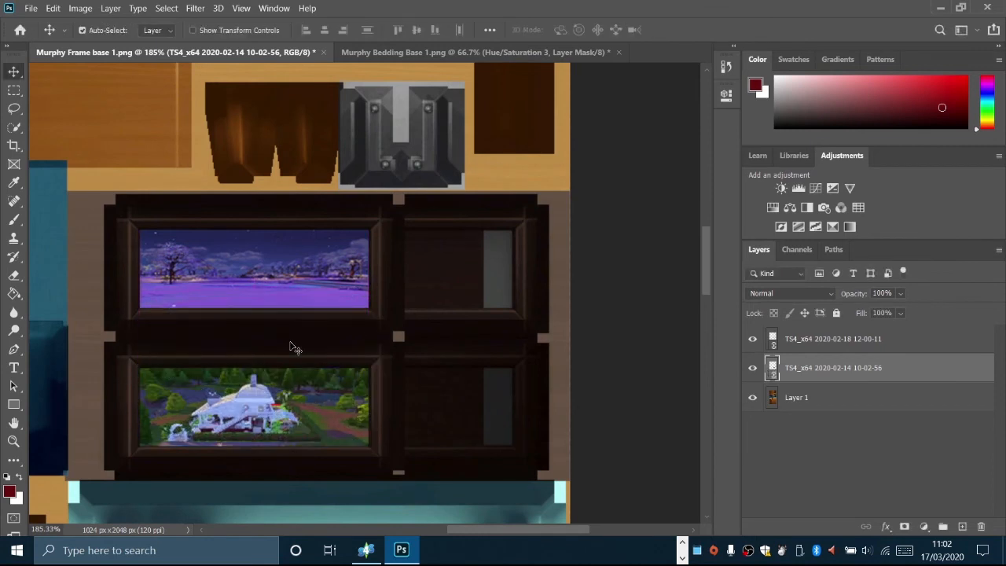
Step: Select the whole dark double-frame block on Layer 1 with the Quick Selection tool, using a smaller brush
{"action": "left_click", "coordinate": [339, 333]}
{"action": "scroll", "coordinate": [339, 332], "scroll_direction": "down", "scroll_amount": 1}
{"action": "left_click", "coordinate": [18, 127]}
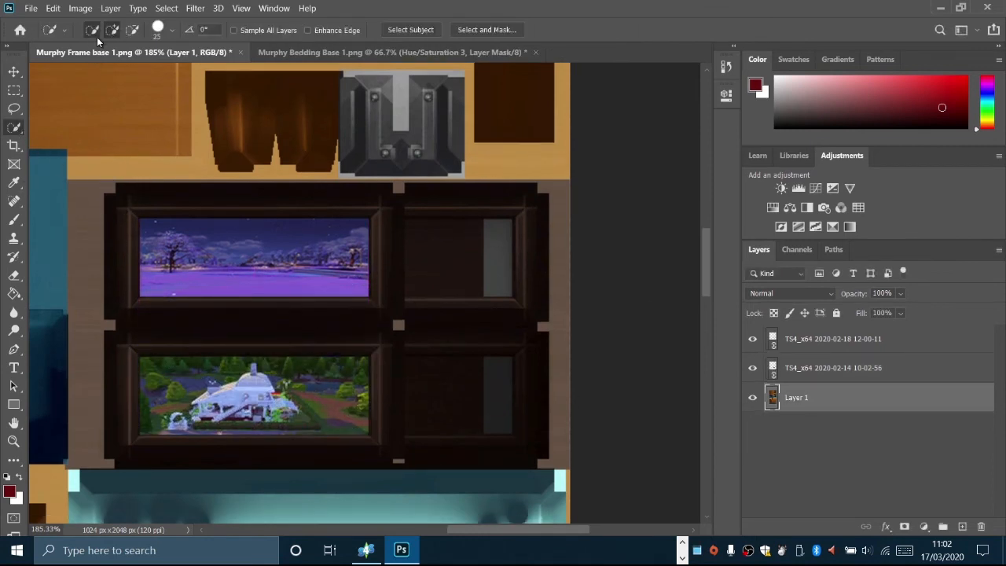
{"action": "left_click", "coordinate": [120, 208]}
{"action": "key", "text": "bracketleft"}
{"action": "key", "text": "bracketleft"}
{"action": "key", "text": "bracketleft"}
{"action": "key", "text": "bracketleft"}
{"action": "key", "text": "bracketleft"}
{"action": "key", "text": "bracketleft"}
{"action": "key", "text": "bracketleft"}
{"action": "key", "text": "bracketleft"}
{"action": "key", "text": "bracketleft"}
{"action": "left_click", "coordinate": [399, 187]}
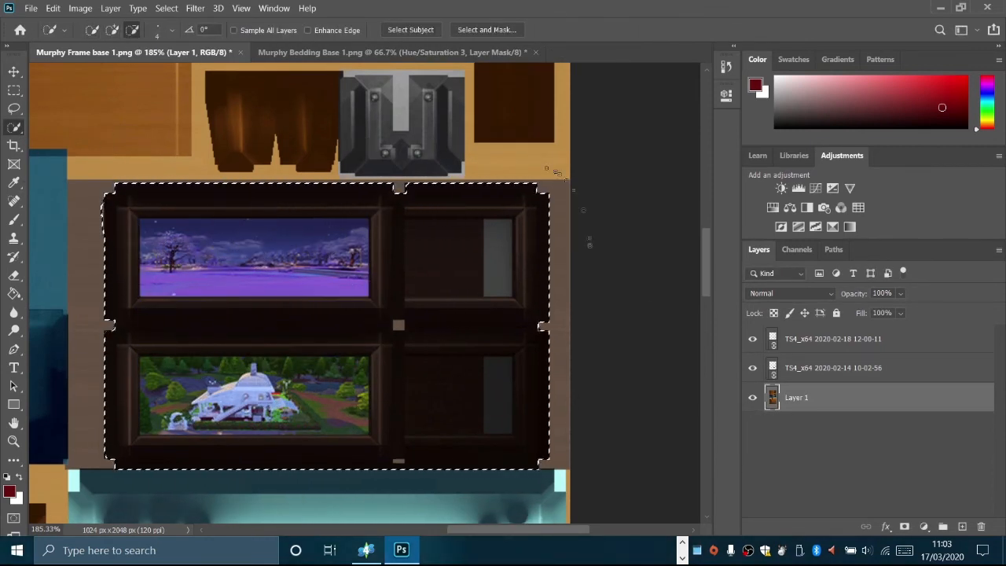
Step: Refine the selection along the dark block's left edge and around the notch in the middle of its upper edge
{"action": "scroll", "coordinate": [109, 306], "scroll_direction": "up", "scroll_amount": 5, "text": "alt"}
{"action": "left_click", "coordinate": [127, 300], "text": "alt"}
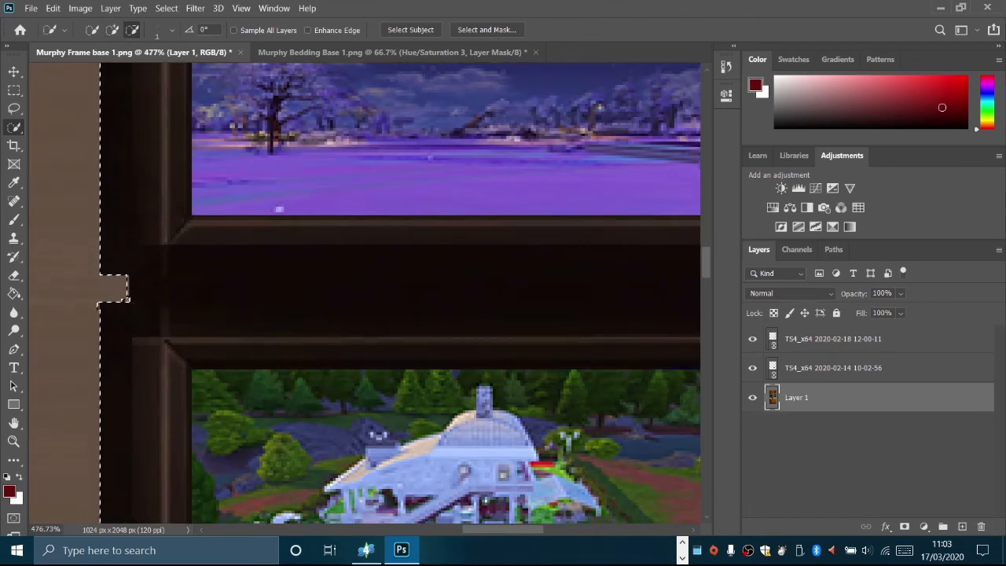
{"action": "scroll", "coordinate": [97, 305], "scroll_direction": "up", "scroll_amount": 3}
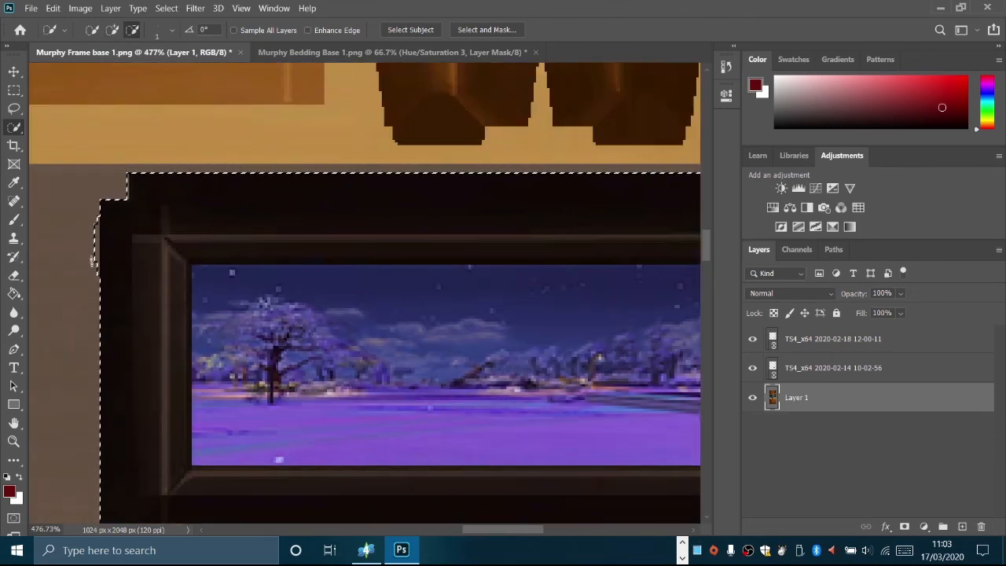
{"action": "scroll", "coordinate": [222, 151], "scroll_direction": "right", "scroll_amount": 6}
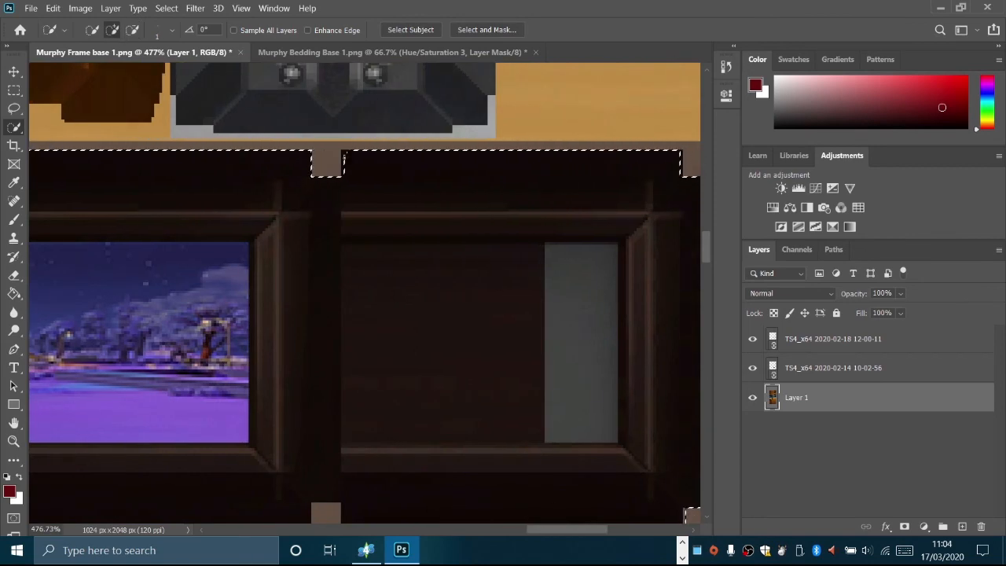
{"action": "left_click", "coordinate": [342, 163], "text": "alt"}
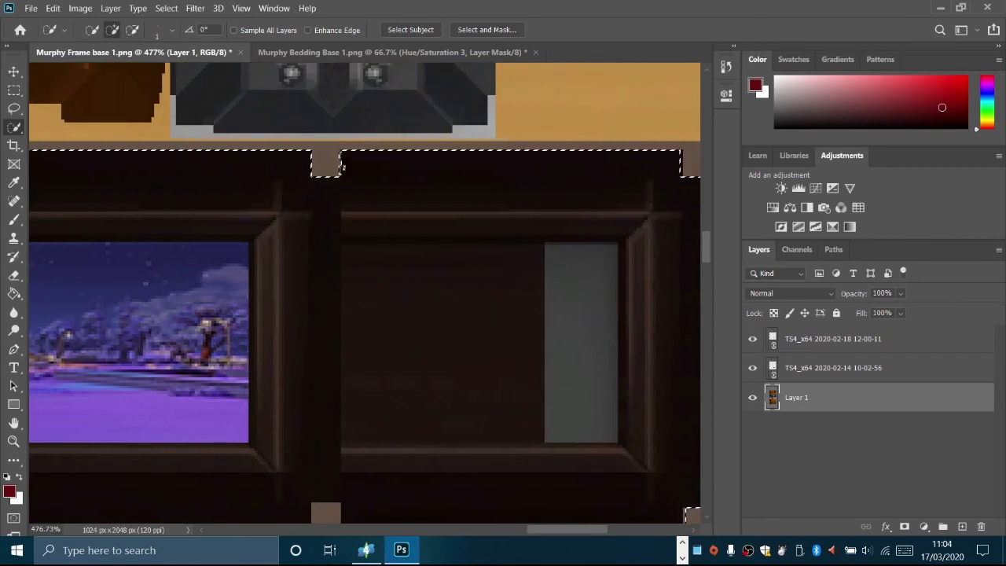
{"action": "left_click", "coordinate": [131, 33]}
{"action": "scroll", "coordinate": [341, 150], "scroll_direction": "up", "scroll_amount": 5, "text": "alt"}
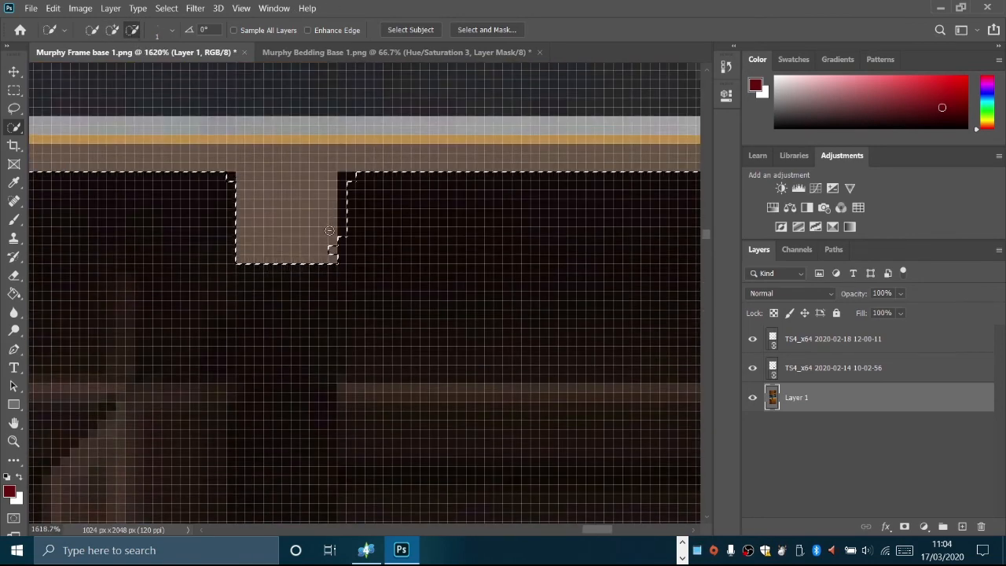
Step: Subtract the beige notches along the dark block's right edge from the selection and copy the block onto a new layer
{"action": "scroll", "coordinate": [382, 301], "scroll_direction": "down", "scroll_amount": 5, "text": "alt"}
{"action": "scroll", "coordinate": [591, 350], "scroll_direction": "up", "scroll_amount": 5, "text": "alt"}
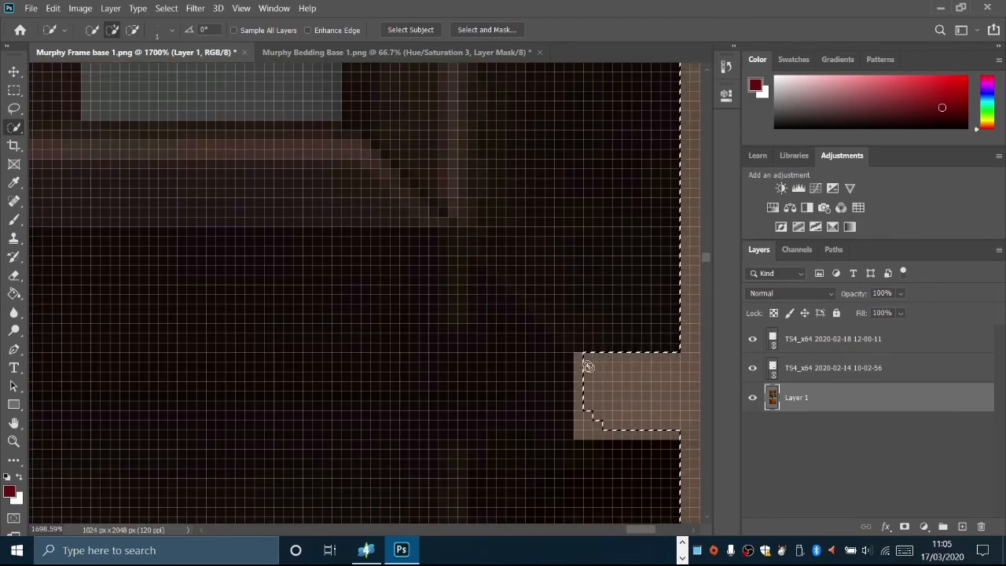
{"action": "left_click", "coordinate": [132, 33]}
{"action": "left_click_drag", "start_coordinate": [582, 362], "coordinate": [583, 425]}
{"action": "scroll", "coordinate": [438, 276], "scroll_direction": "down", "scroll_amount": 5, "text": "alt"}
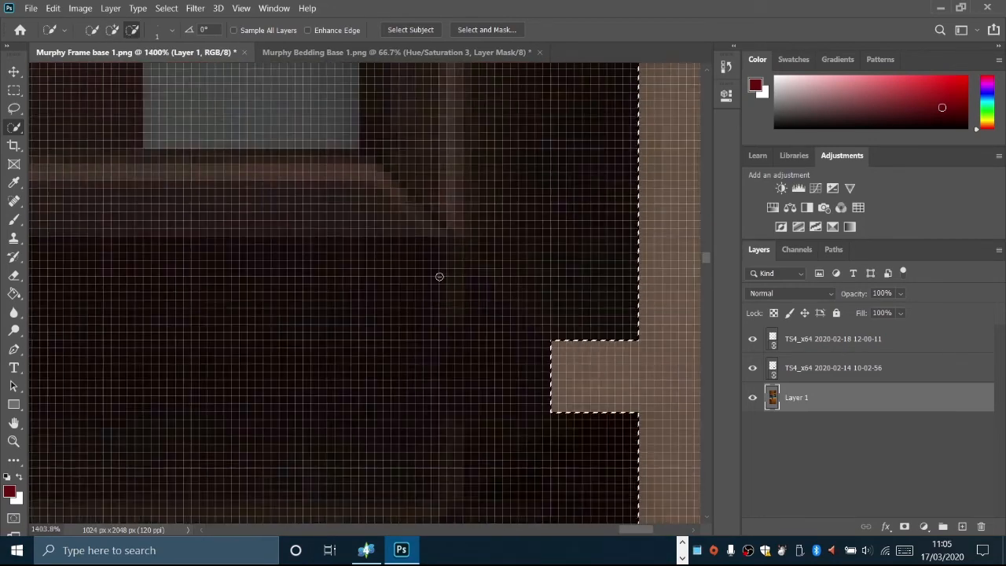
{"action": "scroll", "coordinate": [529, 326], "scroll_direction": "up", "scroll_amount": 6, "text": "alt"}
{"action": "left_click_drag", "start_coordinate": [529, 325], "coordinate": [532, 361]}
{"action": "scroll", "coordinate": [532, 361], "scroll_direction": "down", "scroll_amount": 10, "text": "alt"}
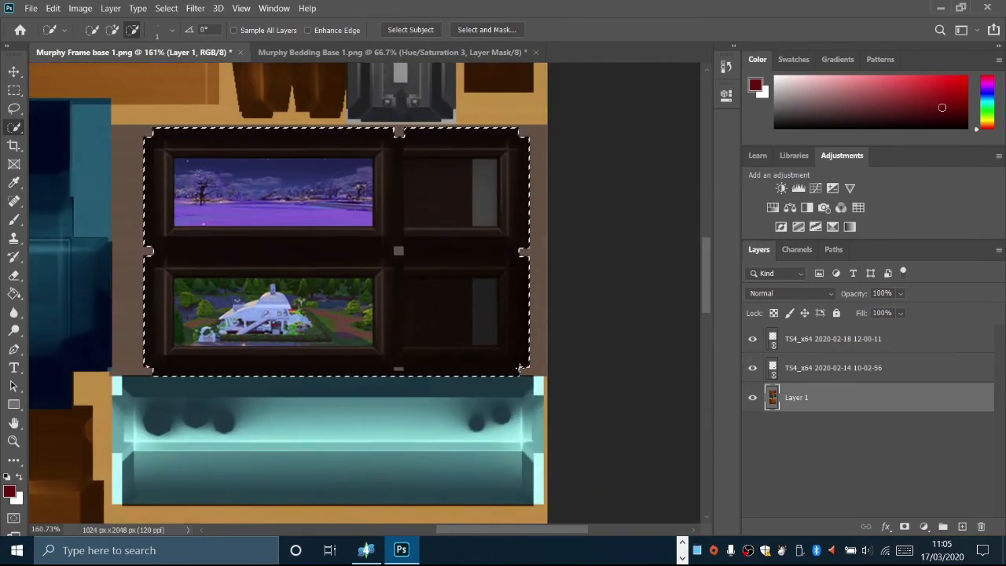
{"action": "key", "text": "ctrl+j"}
Step: Remove the beige square between the two frames from Layer 2 and hide Layer 1
{"action": "scroll", "coordinate": [487, 239], "scroll_direction": "up", "scroll_amount": 6, "text": "alt"}
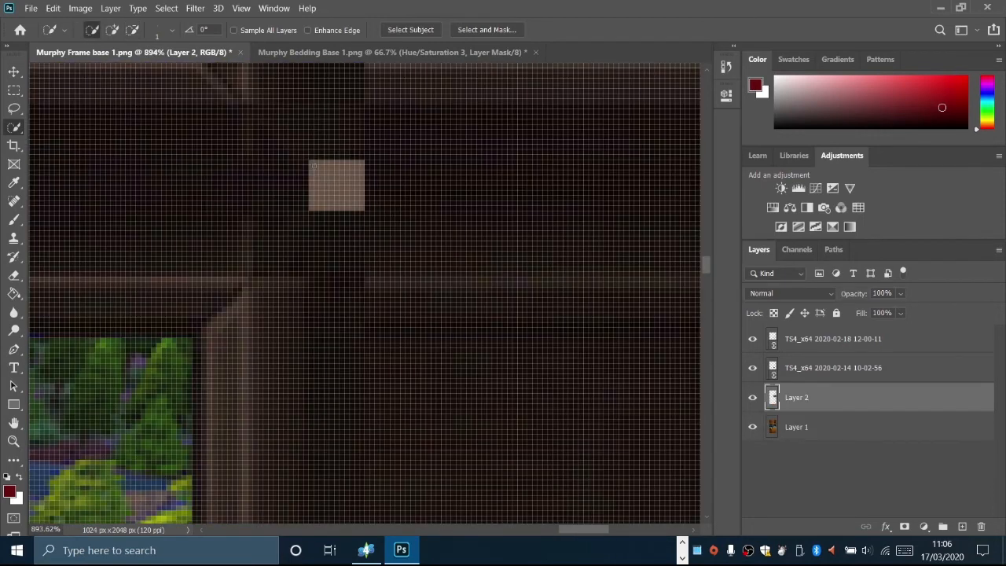
{"action": "left_click_drag", "start_coordinate": [356, 183], "coordinate": [350, 206]}
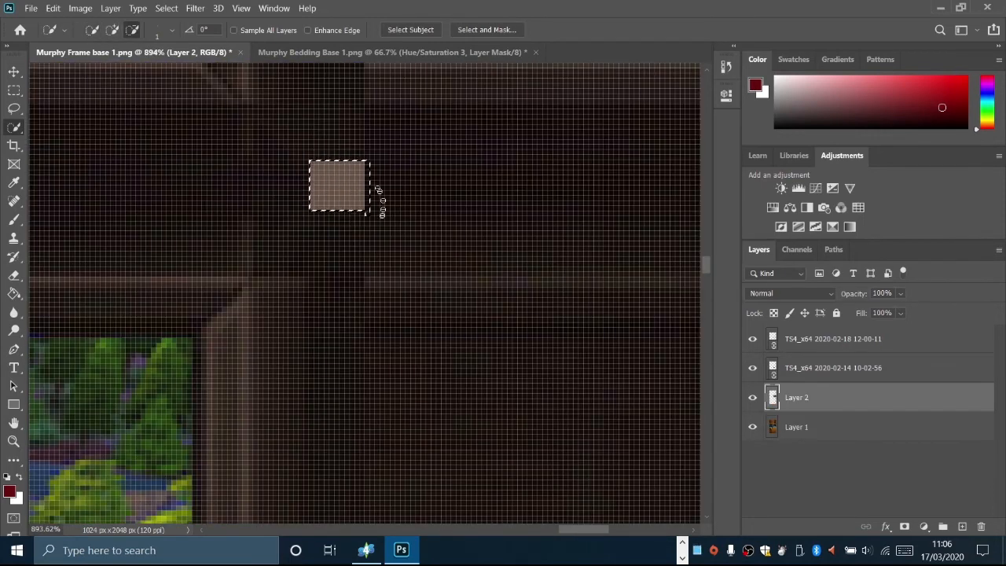
{"action": "scroll", "coordinate": [436, 228], "scroll_direction": "up", "scroll_amount": 2, "text": "alt"}
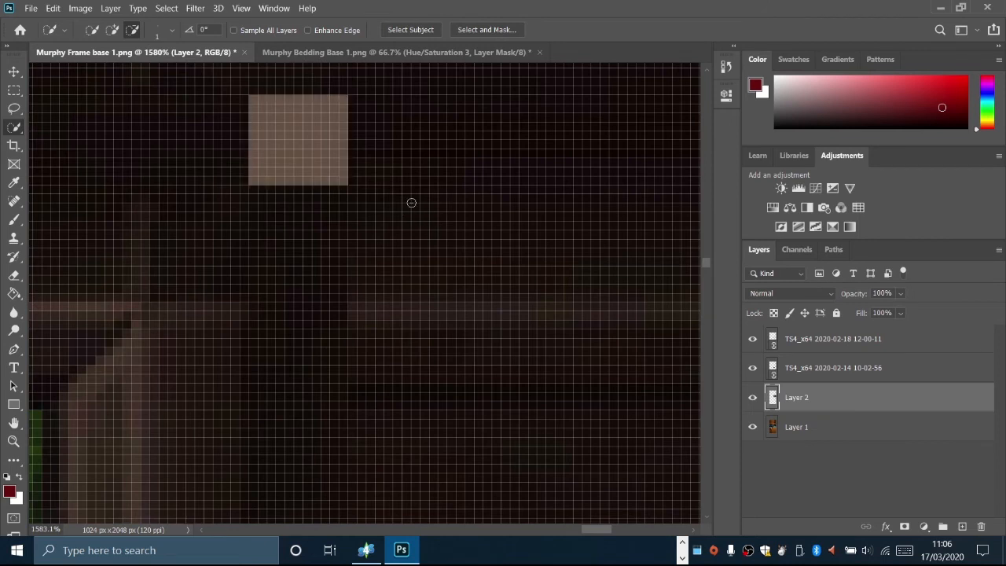
{"action": "scroll", "coordinate": [411, 203], "scroll_direction": "down", "scroll_amount": 7, "text": "alt"}
{"action": "left_click", "coordinate": [752, 426]}
{"action": "scroll", "coordinate": [423, 265], "scroll_direction": "up", "scroll_amount": 2, "text": "alt"}
Step: Clean up the ragged edges of the central square cut-out with the Smudge and Clone Stamp tools
{"action": "right_click", "coordinate": [14, 314]}
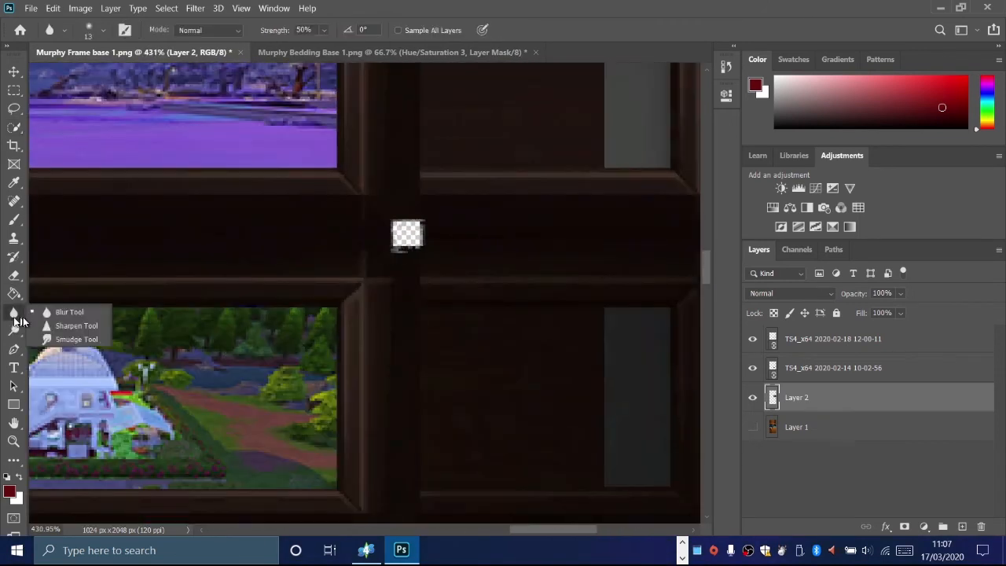
{"action": "left_click", "coordinate": [76, 339]}
{"action": "scroll", "coordinate": [401, 279], "scroll_direction": "up", "scroll_amount": 2, "text": "alt"}
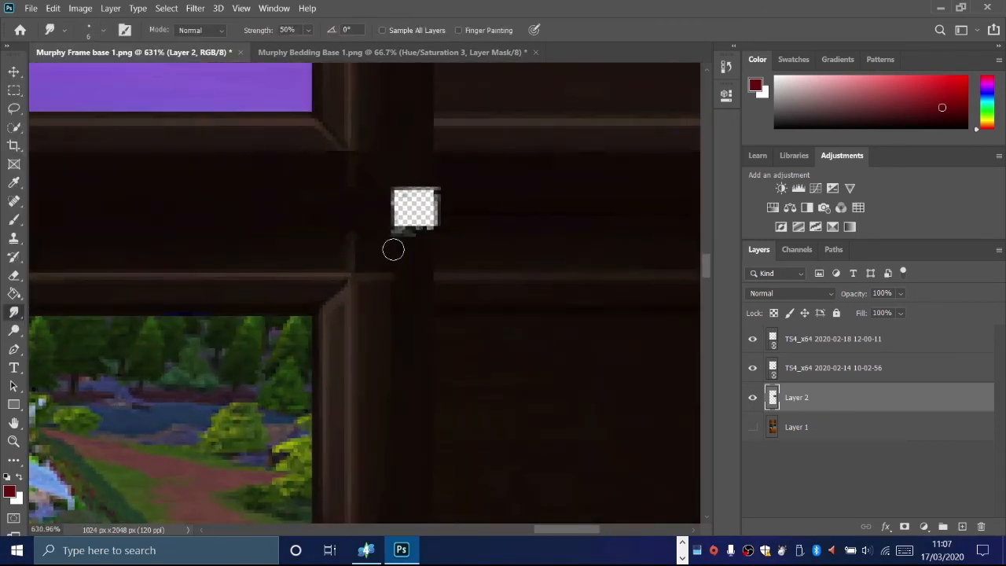
{"action": "key", "text": "s"}
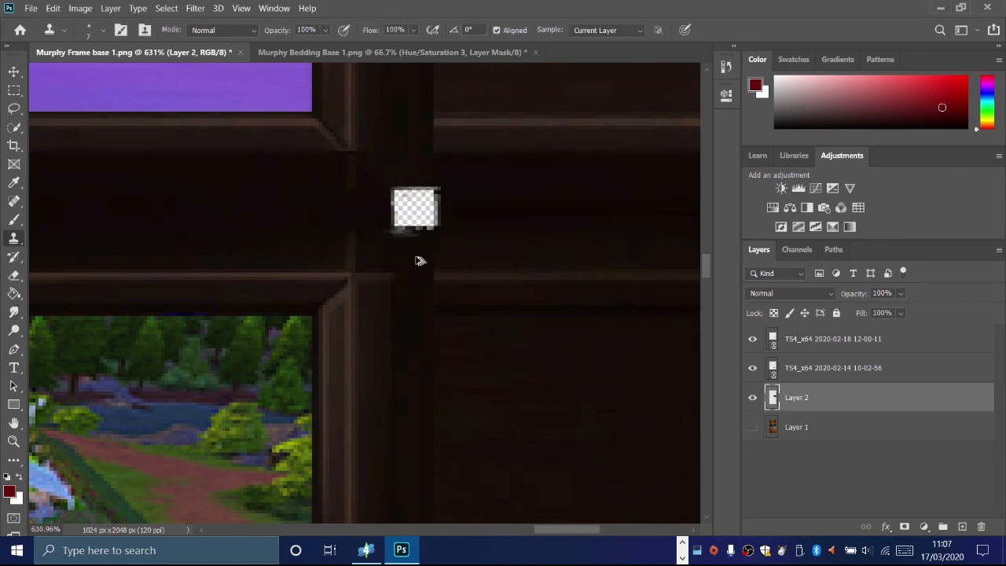
{"action": "left_click", "coordinate": [378, 221]}
{"action": "key", "text": "Return"}
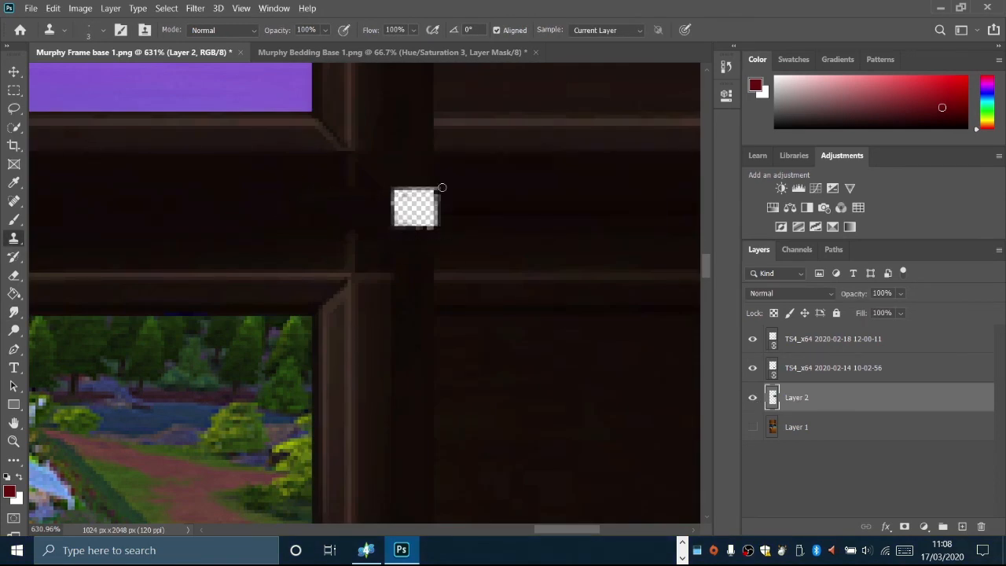
Step: Delete the small beige strip near the lower edge of Layer 2 and retouch its border with the Clone Stamp
{"action": "scroll", "coordinate": [290, 318], "scroll_direction": "down", "scroll_amount": 4, "text": "alt"}
{"action": "key", "text": "w"}
{"action": "scroll", "coordinate": [330, 378], "scroll_direction": "down", "scroll_amount": 2}
{"action": "scroll", "coordinate": [344, 391], "scroll_direction": "up", "scroll_amount": 9, "text": "alt"}
{"action": "left_click", "coordinate": [339, 393]}
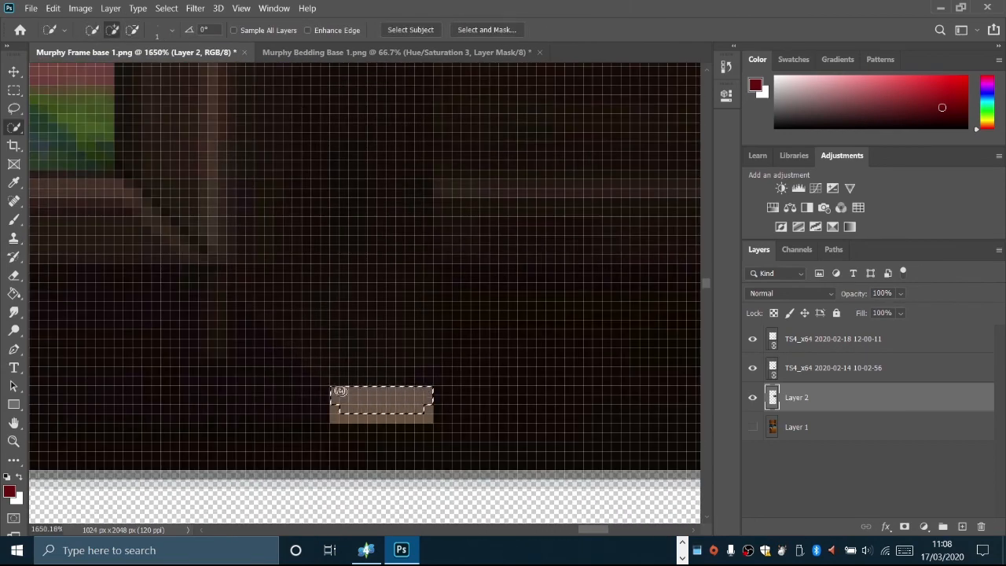
{"action": "key", "text": "Delete"}
{"action": "key", "text": "ctrl+d"}
{"action": "key", "text": "s"}
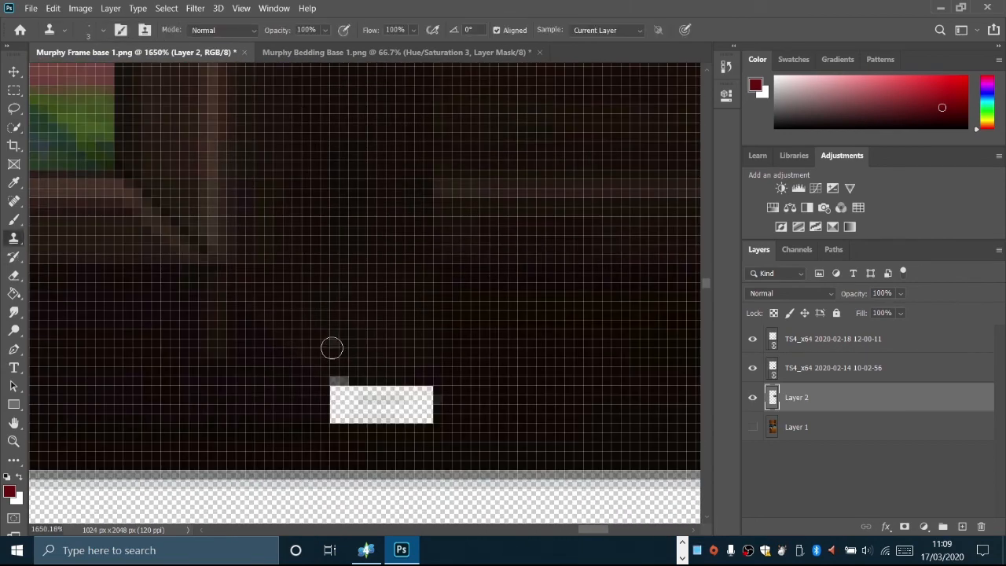
{"action": "scroll", "coordinate": [446, 381], "scroll_direction": "down", "scroll_amount": 9, "text": "alt"}
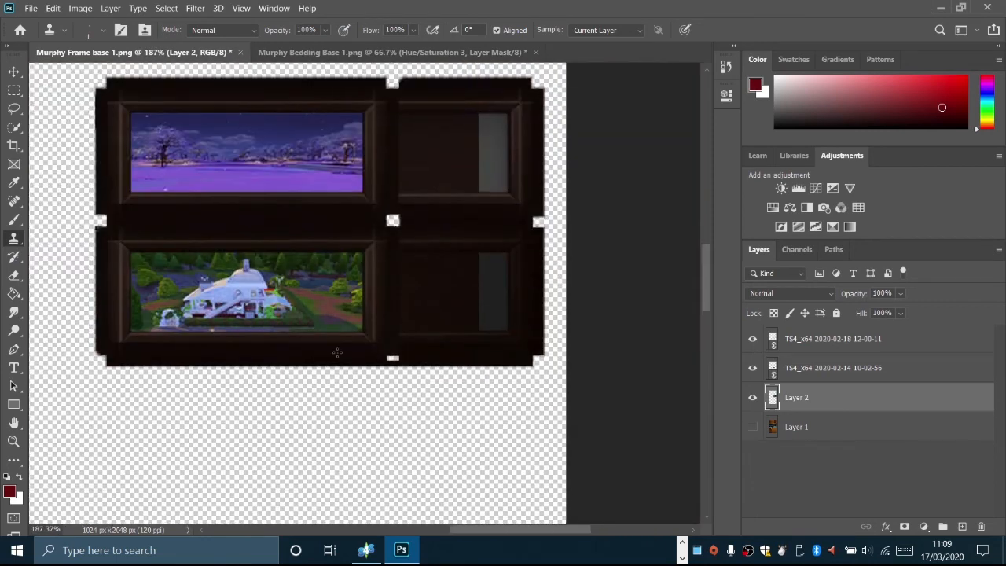
Step: Clip a Hue/Saturation adjustment to Layer 2 with saturation -100 and lightness -85, and show Layer 1 again
{"action": "scroll", "coordinate": [337, 353], "scroll_direction": "up", "scroll_amount": 3}
{"action": "left_click", "coordinate": [924, 526]}
{"action": "left_click", "coordinate": [912, 398]}
{"action": "left_click", "coordinate": [786, 411], "text": "alt"}
{"action": "left_click_drag", "start_coordinate": [605, 246], "coordinate": [542, 248]}
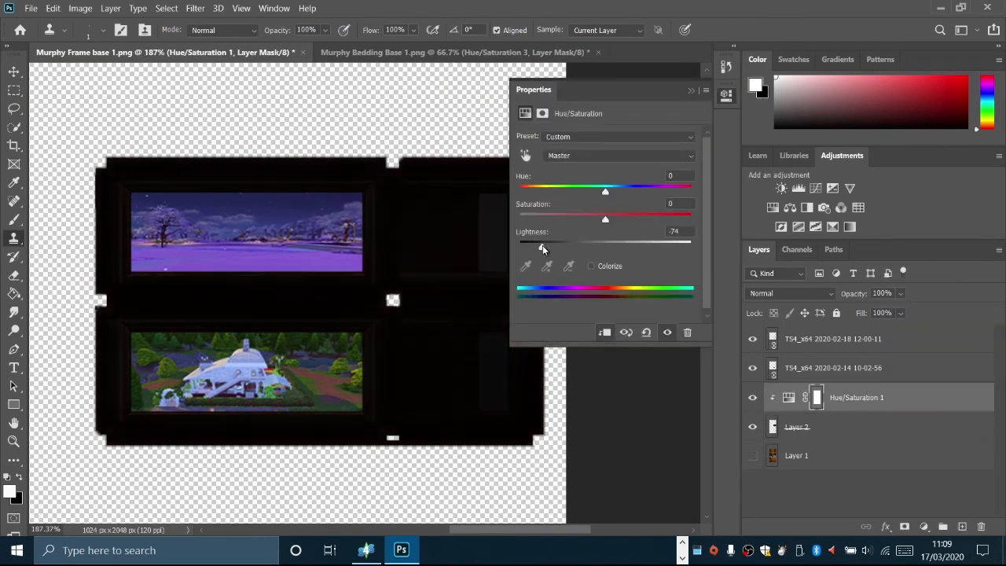
{"action": "scroll", "coordinate": [206, 254], "scroll_direction": "down", "scroll_amount": 9, "text": "alt"}
{"action": "left_click_drag", "start_coordinate": [215, 254], "coordinate": [425, 288]}
{"action": "left_click", "coordinate": [752, 455]}
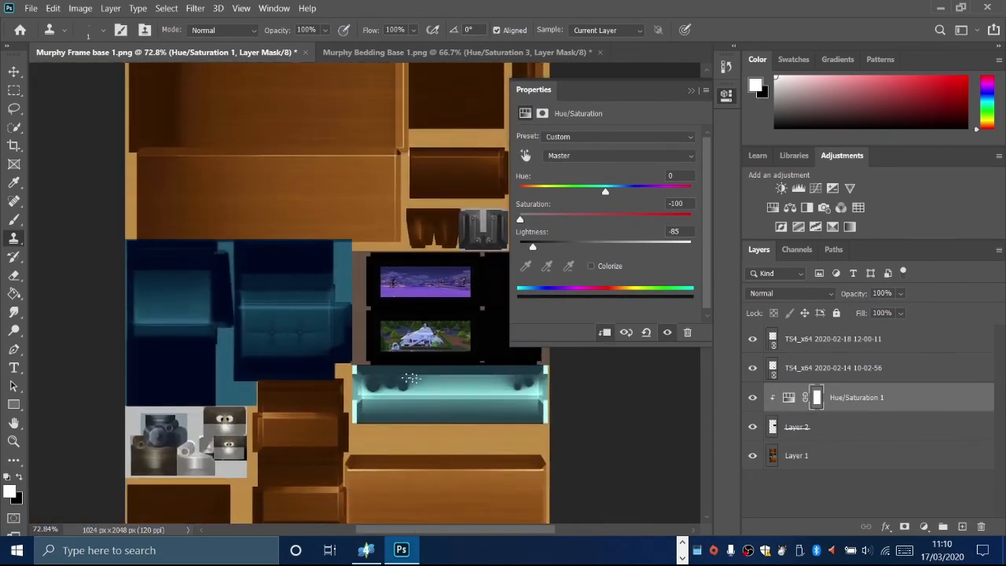
Step: Switch to Sims 4 Studio, rotate the bed preview to examine the model, and return to Photoshop
{"action": "key", "text": "v"}
{"action": "key", "text": "alt+Tab"}
{"action": "right_click_drag", "start_coordinate": [318, 357], "coordinate": [247, 306]}
{"action": "left_click", "coordinate": [401, 550]}
{"action": "scroll", "coordinate": [397, 350], "scroll_direction": "up", "scroll_amount": 2, "text": "alt"}
Step: Select the dark blue upholstery area on Layer 1 with the Quick Selection tool and copy it to a new layer
{"action": "left_click", "coordinate": [301, 366]}
{"action": "scroll", "coordinate": [301, 358], "scroll_direction": "up", "scroll_amount": 4, "text": "alt"}
{"action": "mouse_move", "coordinate": [427, 529]}
{"action": "left_mouse_down"}
{"action": "mouse_move", "coordinate": [391, 529]}
{"action": "mouse_move", "coordinate": [411, 530]}
{"action": "left_mouse_up"}
{"action": "key", "text": "w"}
{"action": "left_click", "coordinate": [280, 225]}
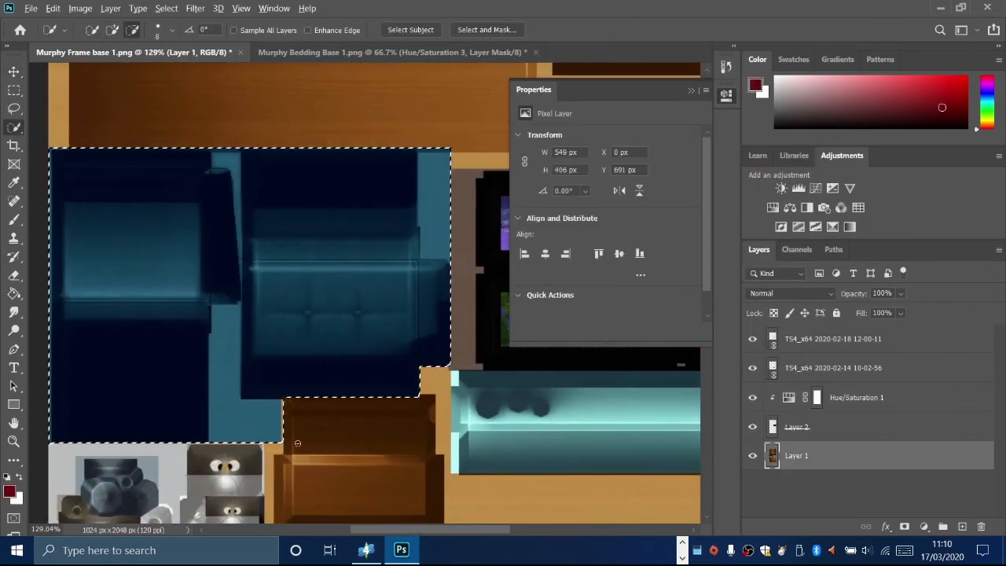
{"action": "scroll", "coordinate": [294, 440], "scroll_direction": "up", "scroll_amount": 5, "text": "alt"}
{"action": "scroll", "coordinate": [225, 348], "scroll_direction": "down", "scroll_amount": 7, "text": "alt"}
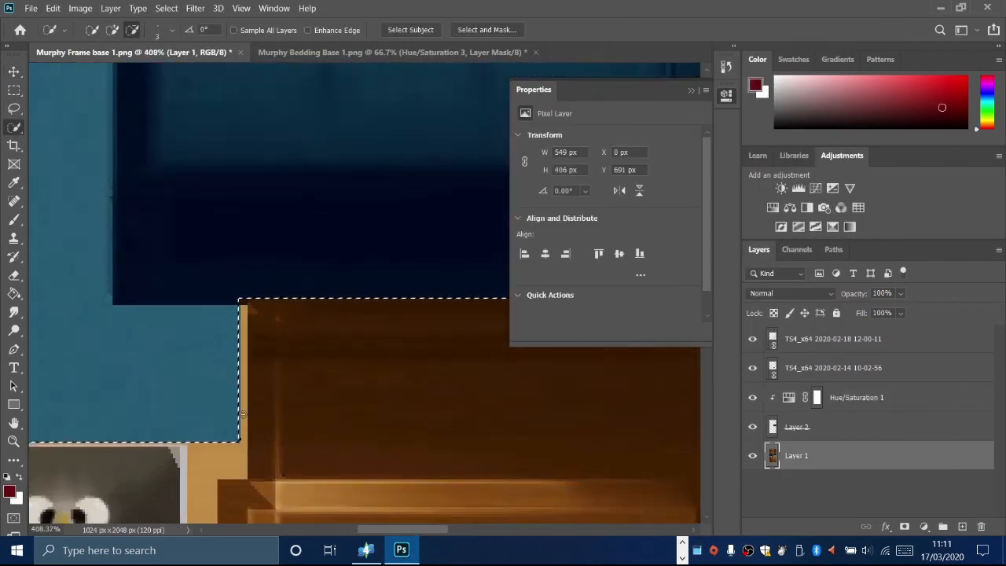
{"action": "key", "text": "ctrl+j"}
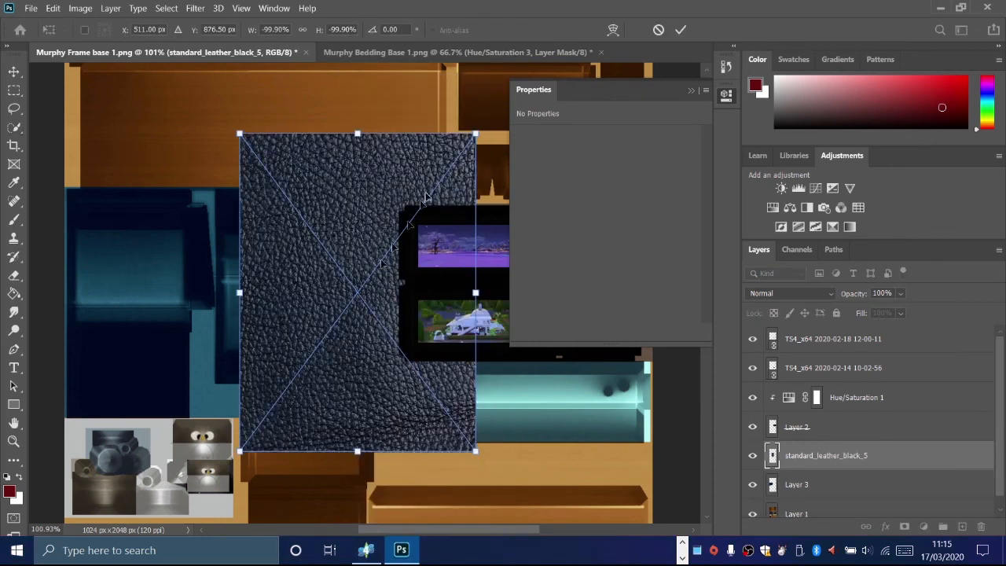
Step: Rotate the standard_leather_black_5 texture to -90 degrees and place it over the dark blue upholstery area
{"action": "right_click", "coordinate": [377, 180]}
{"action": "left_click", "coordinate": [428, 321]}
{"action": "left_click_drag", "start_coordinate": [327, 254], "coordinate": [191, 269]}
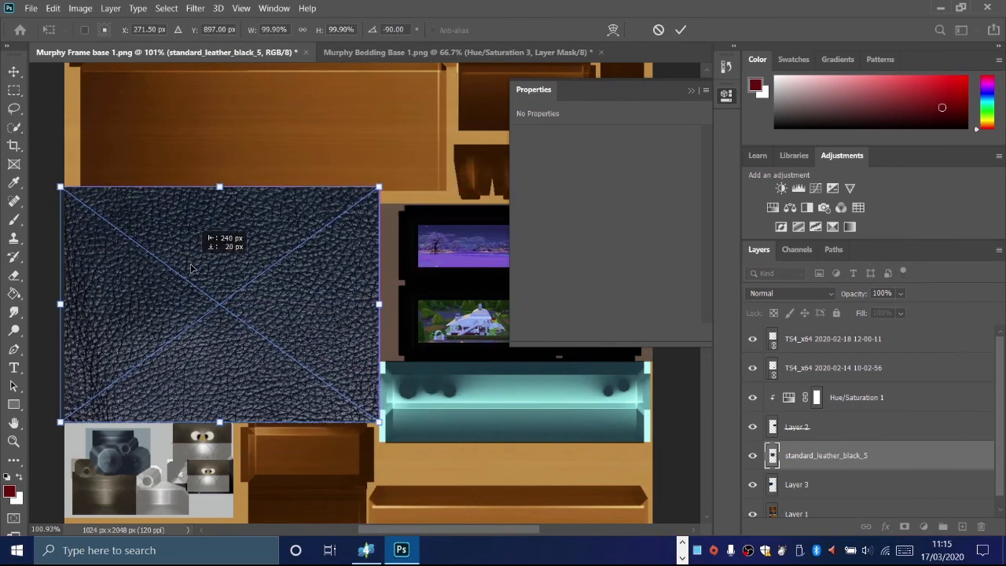
{"action": "left_click", "coordinate": [681, 30]}
Step: Clip the leather texture to Layer 3, compare blending modes, and set it to Soft Light
{"action": "scroll", "coordinate": [816, 299], "scroll_direction": "down", "scroll_amount": 3}
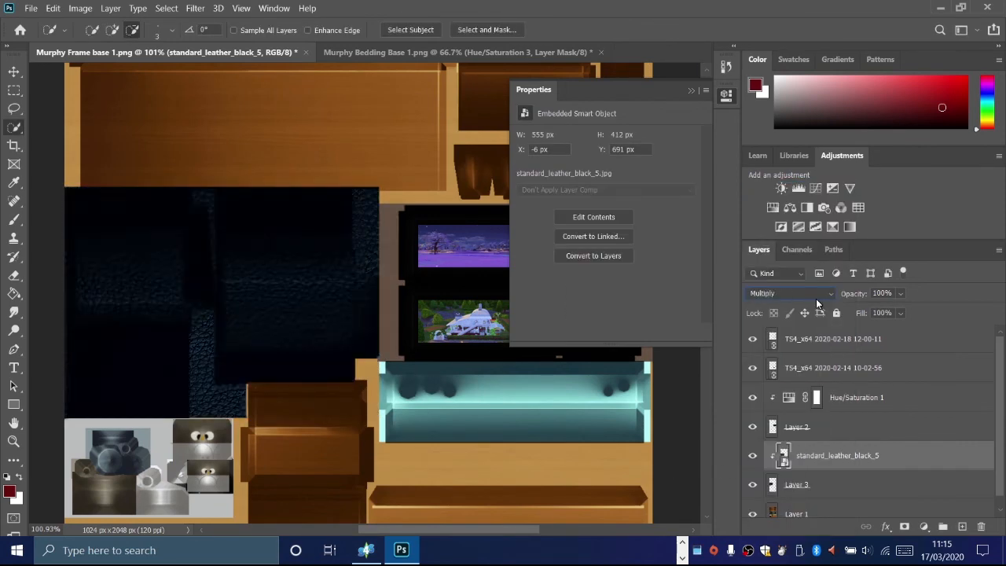
{"action": "scroll", "coordinate": [816, 299], "scroll_direction": "down", "scroll_amount": 10}
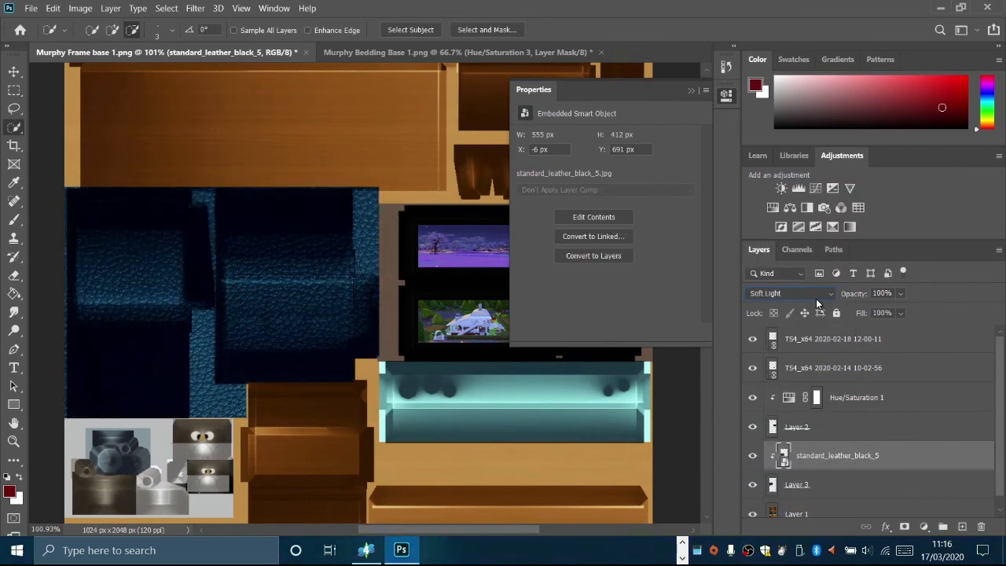
{"action": "scroll", "coordinate": [816, 299], "scroll_direction": "down", "scroll_amount": 8}
{"action": "scroll", "coordinate": [816, 299], "scroll_direction": "up", "scroll_amount": 10}
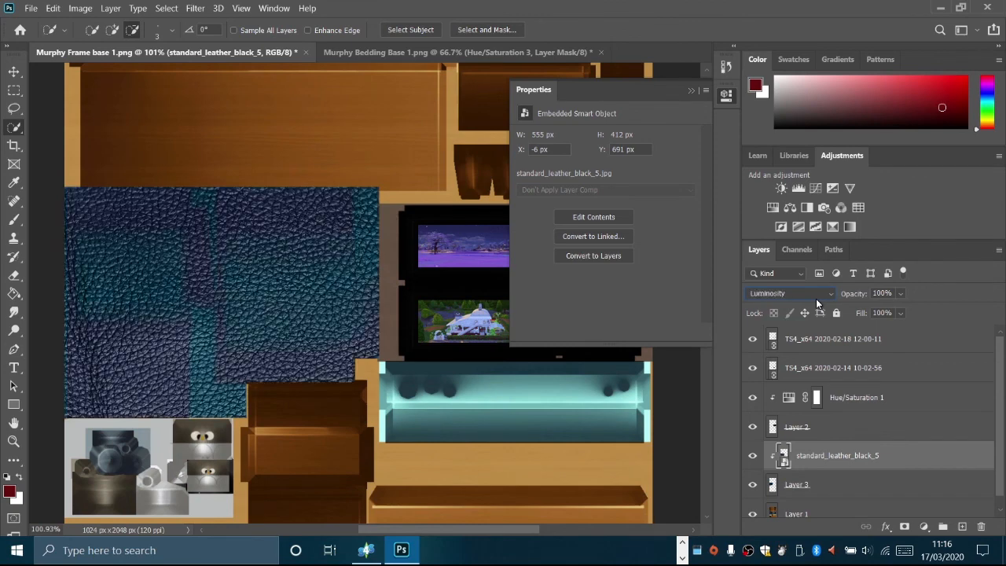
Step: Clip a Hue/Saturation adjustment above the leather texture with hue -143, saturation -100 and lightness about -86
{"action": "left_click", "coordinate": [924, 526]}
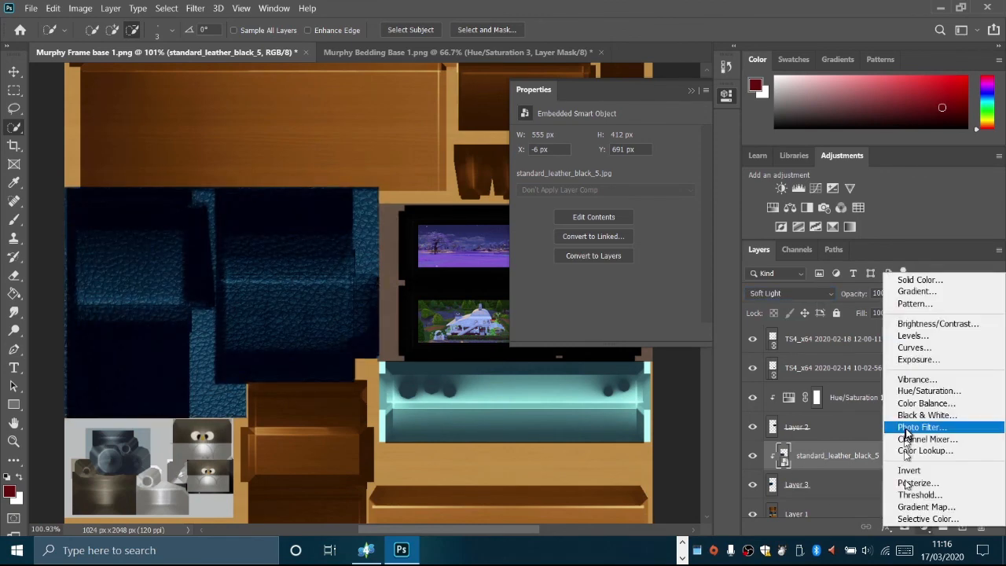
{"action": "left_click", "coordinate": [908, 390]}
{"action": "left_click", "coordinate": [788, 470], "text": "alt"}
{"action": "left_click_drag", "start_coordinate": [606, 191], "coordinate": [533, 191]}
{"action": "left_click_drag", "start_coordinate": [606, 247], "coordinate": [528, 247]}
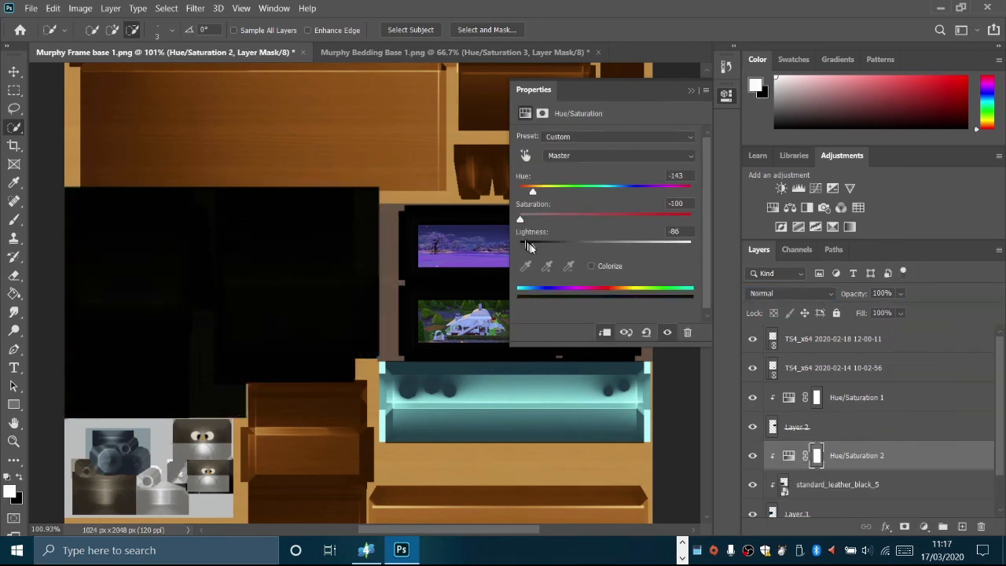
{"action": "left_click", "coordinate": [692, 90]}
Step: Copy the light teal section below the picture screens to its own layer and clip a Hue/Saturation adjustment to it
{"action": "scroll", "coordinate": [685, 235], "scroll_direction": "down", "scroll_amount": 6}
{"action": "scroll", "coordinate": [586, 341], "scroll_direction": "up", "scroll_amount": 1}
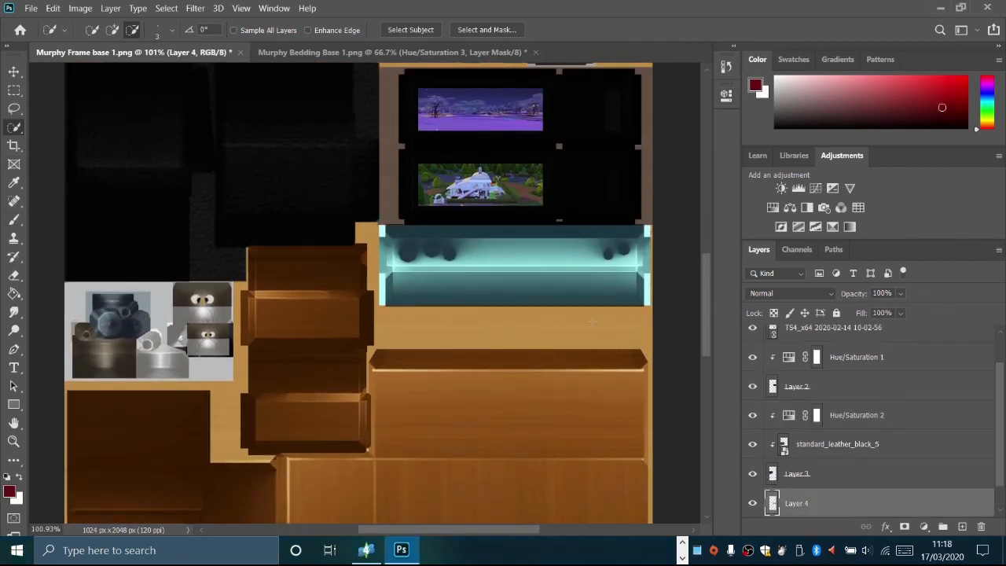
{"action": "scroll", "coordinate": [800, 441], "scroll_direction": "down", "scroll_amount": 1}
{"action": "left_click", "coordinate": [924, 526]}
{"action": "left_click", "coordinate": [926, 390]}
{"action": "left_click", "coordinate": [605, 333]}
{"action": "left_click", "coordinate": [809, 498]}
{"action": "left_click", "coordinate": [80, 9]}
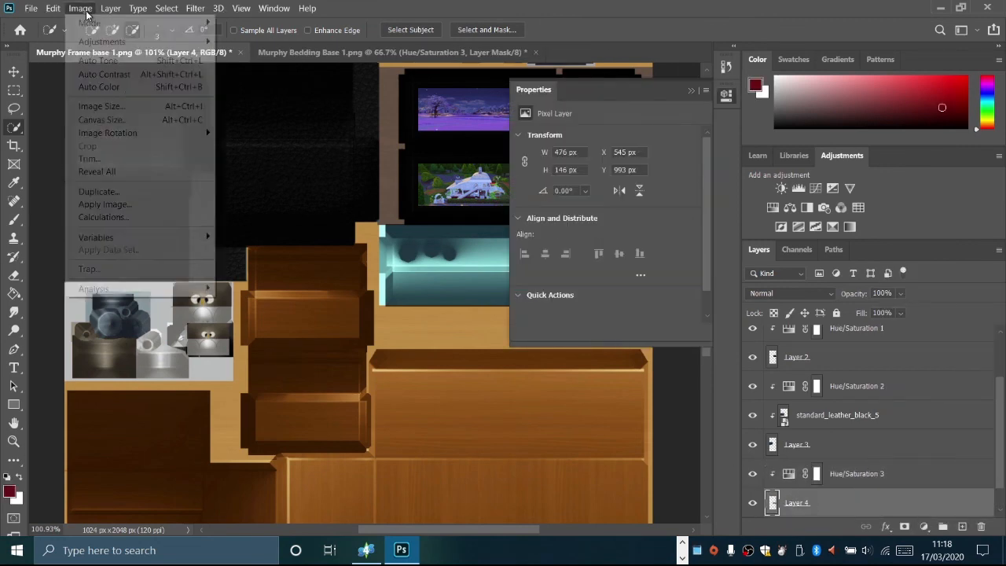
{"action": "left_click", "coordinate": [830, 490]}
Step: Set the Hue/Saturation adjustment above Layer 4 to saturation -100 and lightness -92
{"action": "scroll", "coordinate": [826, 486], "scroll_direction": "down", "scroll_amount": 1}
{"action": "left_click", "coordinate": [791, 445]}
{"action": "scroll", "coordinate": [380, 362], "scroll_direction": "up", "scroll_amount": 1}
{"action": "left_click_drag", "start_coordinate": [605, 219], "coordinate": [519, 220]}
{"action": "left_click_drag", "start_coordinate": [606, 247], "coordinate": [528, 246]}
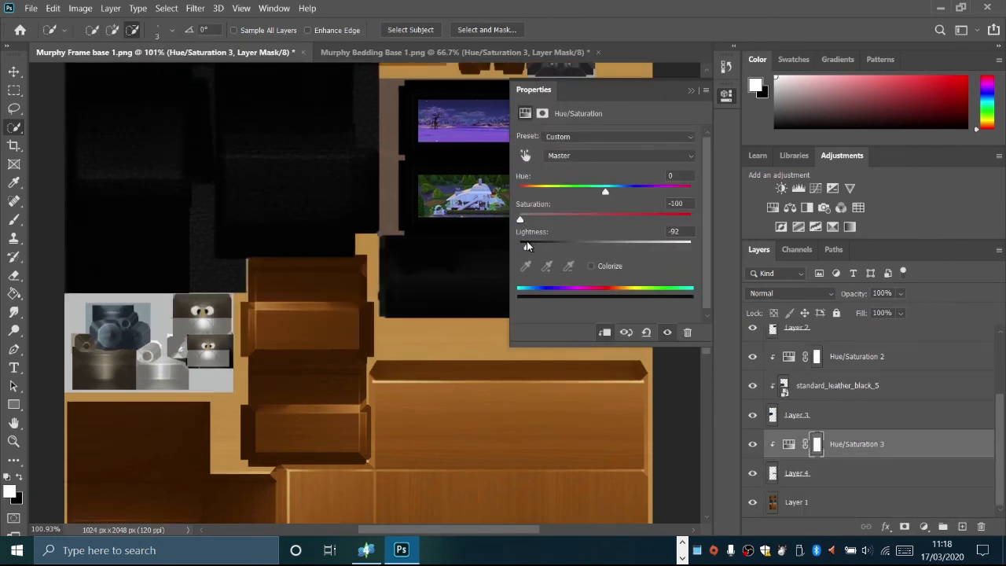
Step: Select the grey section with the small owl faces on Layer 1 and copy it to a new layer
{"action": "scroll", "coordinate": [377, 299], "scroll_direction": "down", "scroll_amount": 5, "text": "alt"}
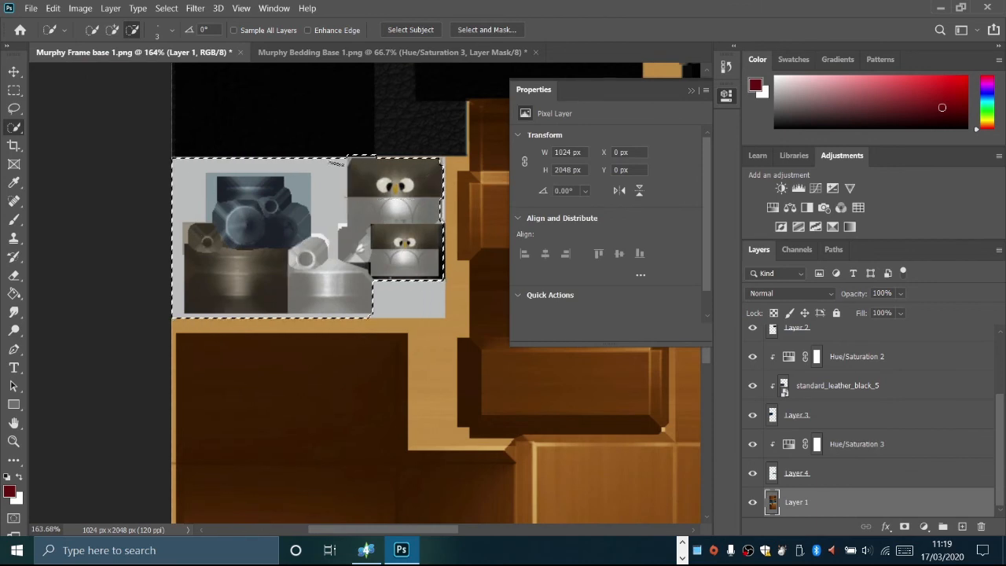
{"action": "left_click_drag", "start_coordinate": [336, 163], "coordinate": [417, 134]}
{"action": "left_click", "coordinate": [131, 32]}
{"action": "scroll", "coordinate": [314, 196], "scroll_direction": "up", "scroll_amount": 4}
{"action": "mouse_move", "coordinate": [268, 259]}
{"action": "left_mouse_down"}
{"action": "mouse_move", "coordinate": [460, 276]}
{"action": "mouse_move", "coordinate": [452, 302]}
{"action": "left_mouse_up"}
{"action": "scroll", "coordinate": [115, 342], "scroll_direction": "down", "scroll_amount": 1}
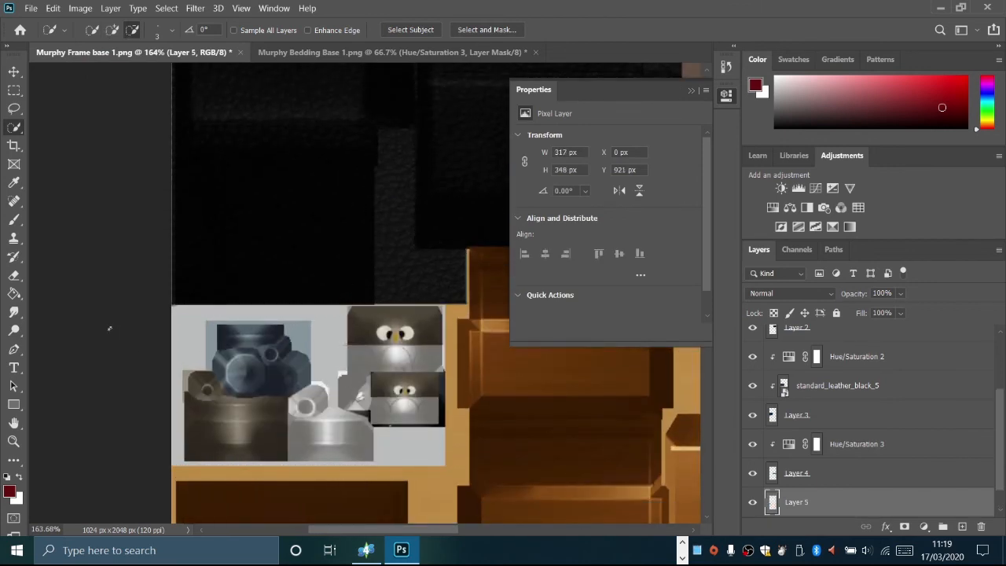
Step: Clip a Hue/Saturation adjustment to Layer 5 and shift its hue
{"action": "scroll", "coordinate": [813, 464], "scroll_direction": "down", "scroll_amount": 1}
{"action": "left_click", "coordinate": [924, 527]}
{"action": "left_click", "coordinate": [908, 356]}
{"action": "left_click_drag", "start_coordinate": [606, 191], "coordinate": [629, 191]}
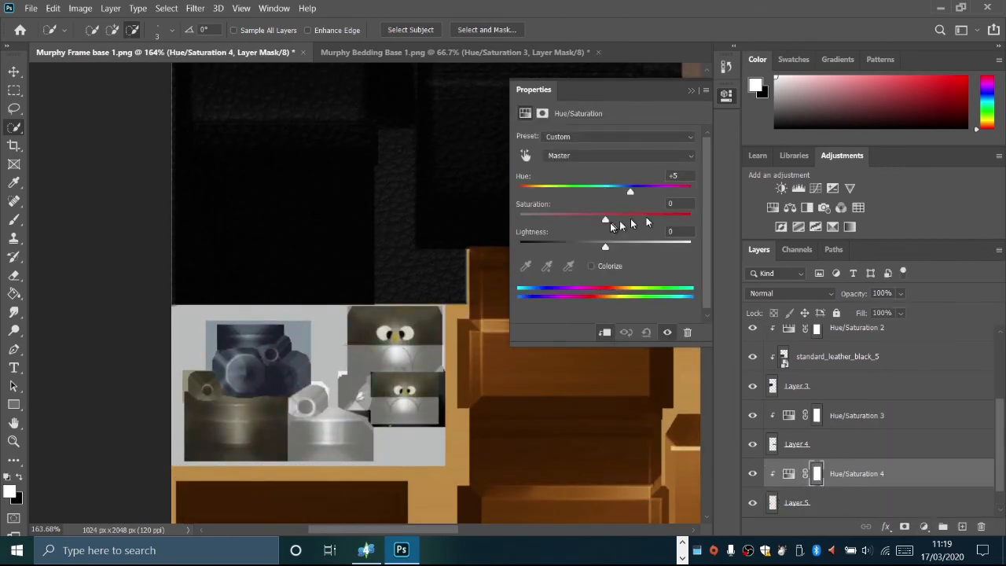
Step: Colorize the owl-face section yellow with hue 53, saturation 83 and lightness +28
{"action": "left_click", "coordinate": [591, 265]}
{"action": "left_click_drag", "start_coordinate": [520, 191], "coordinate": [533, 191]}
{"action": "left_click", "coordinate": [591, 266]}
{"action": "left_click_drag", "start_coordinate": [605, 191], "coordinate": [533, 191]}
{"action": "left_click", "coordinate": [592, 266]}
{"action": "left_click_drag", "start_coordinate": [606, 247], "coordinate": [621, 247]}
{"action": "left_click_drag", "start_coordinate": [563, 219], "coordinate": [660, 219]}
{"action": "left_click_drag", "start_coordinate": [534, 191], "coordinate": [535, 191]}
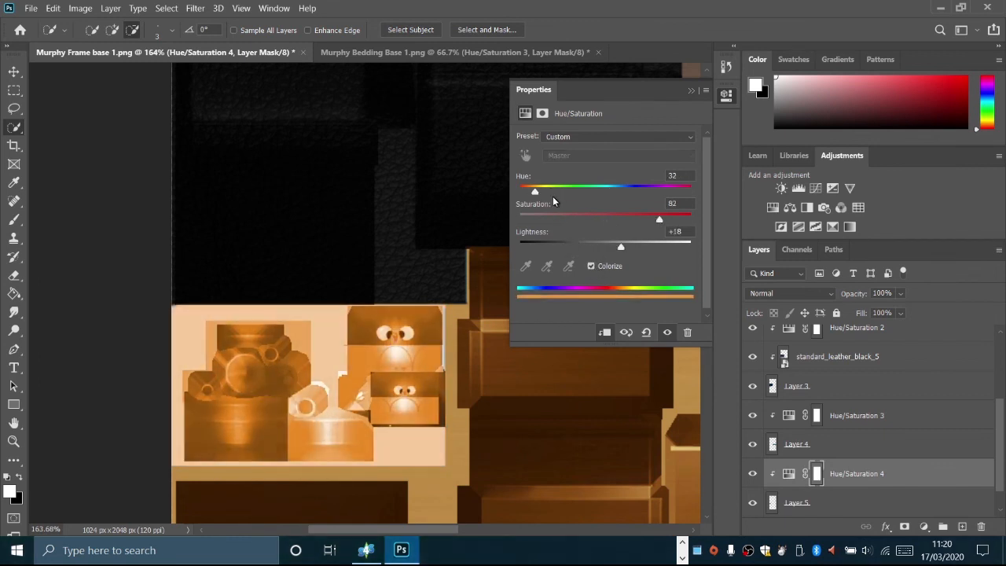
{"action": "left_click_drag", "start_coordinate": [621, 247], "coordinate": [625, 247]}
{"action": "left_click_drag", "start_coordinate": [535, 191], "coordinate": [545, 192]}
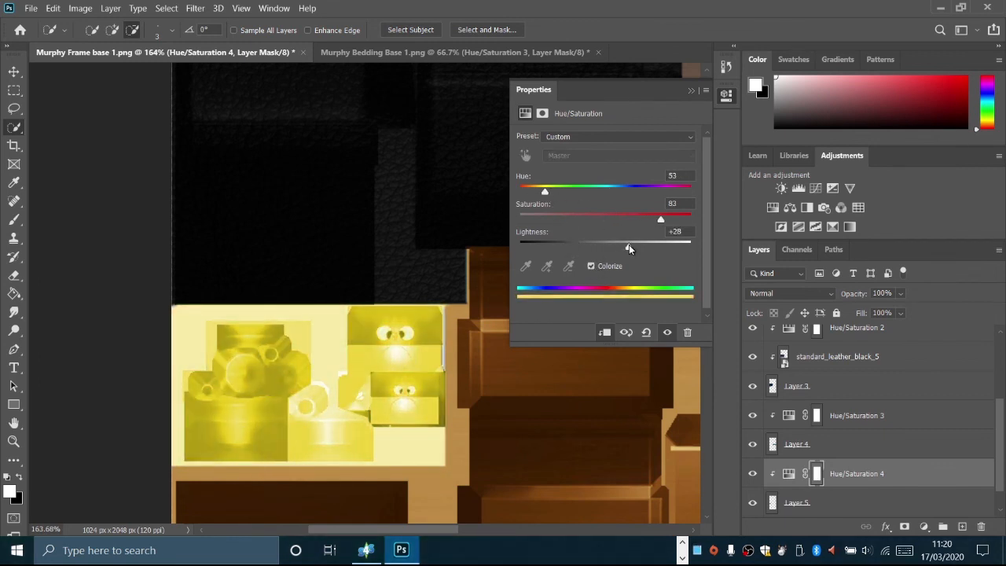
Step: Place Dark-Seamless-Wood-Background above Layer 1 over the texture's lower half, and duplicate it over the upper half
{"action": "scroll", "coordinate": [865, 440], "scroll_direction": "down", "scroll_amount": 1}
{"action": "left_click", "coordinate": [796, 503]}
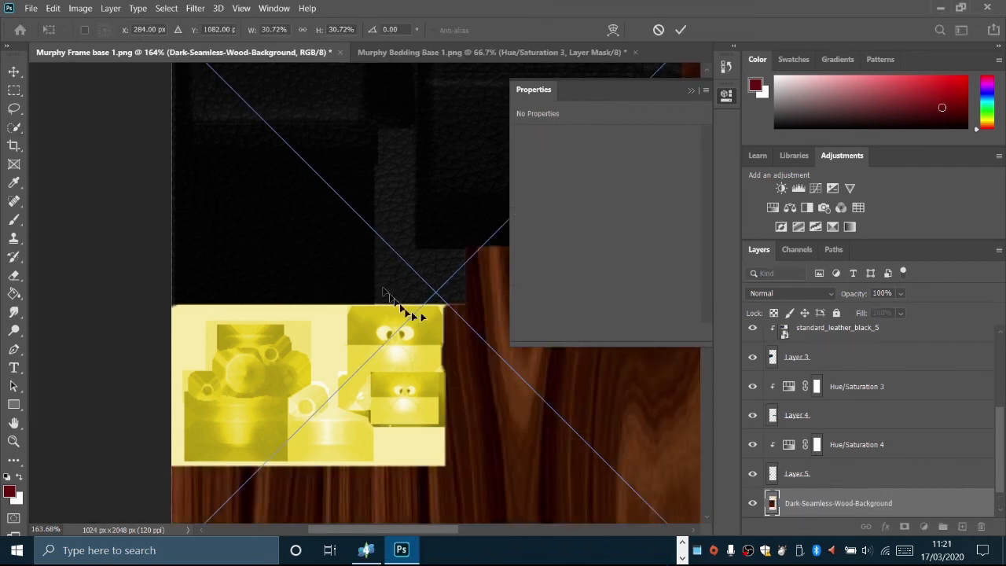
{"action": "scroll", "coordinate": [411, 311], "scroll_direction": "down", "scroll_amount": 6, "text": "alt"}
{"action": "left_click_drag", "start_coordinate": [397, 362], "coordinate": [397, 456]}
{"action": "left_click", "coordinate": [681, 30]}
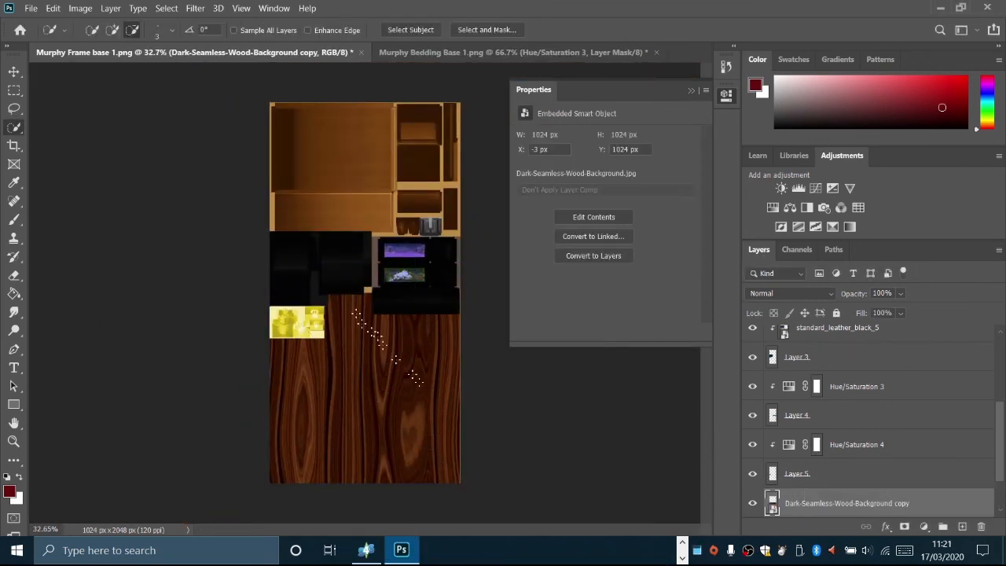
{"action": "left_click_drag", "start_coordinate": [367, 403], "coordinate": [368, 206], "text": "alt"}
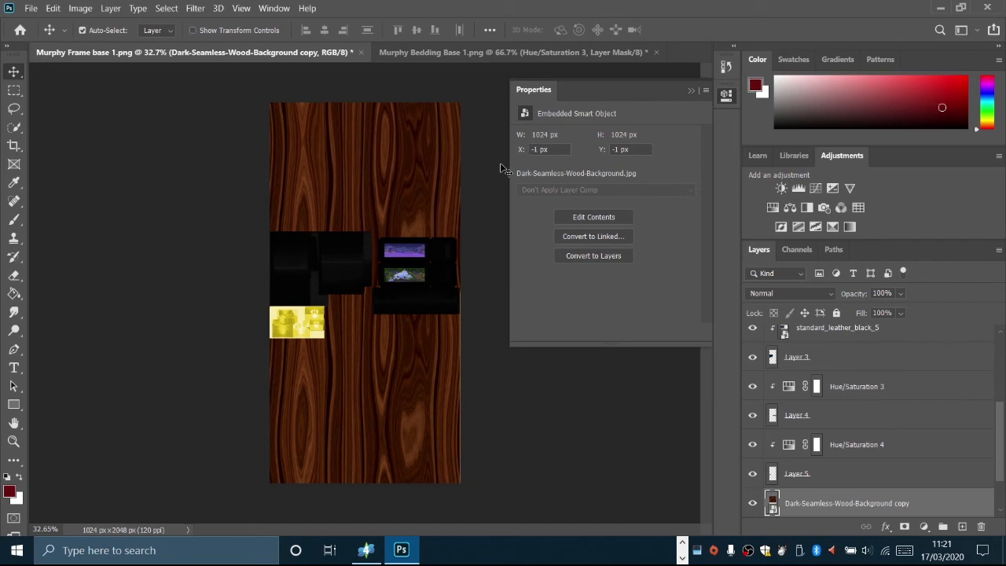
Step: Convert the two wood background layers into one smart object and set its blending mode to Soft Light
{"action": "scroll", "coordinate": [826, 487], "scroll_direction": "down", "scroll_amount": 1}
{"action": "left_click", "coordinate": [835, 445]}
{"action": "left_click", "coordinate": [821, 472], "text": "shift"}
{"action": "right_click", "coordinate": [819, 473]}
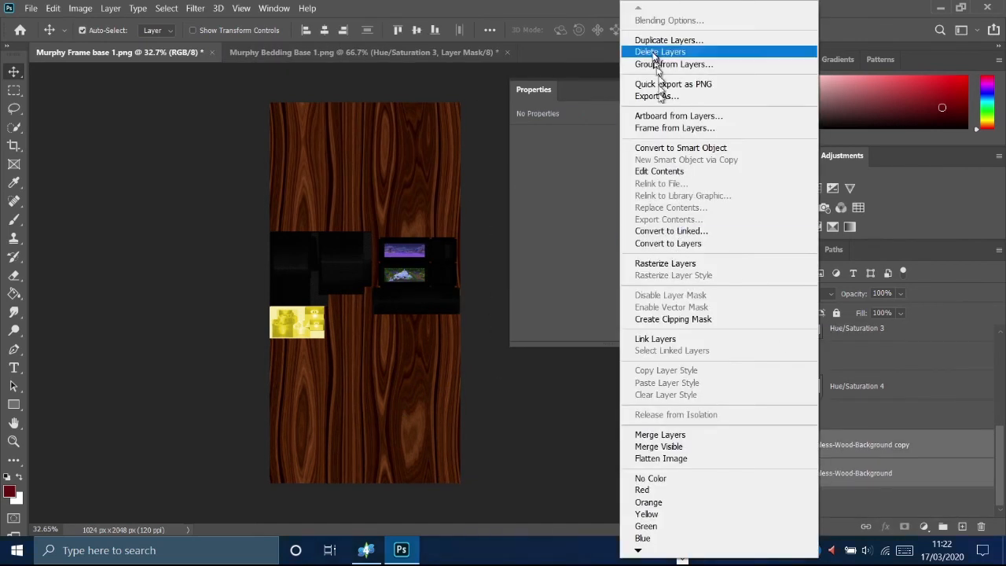
{"action": "left_click", "coordinate": [681, 148]}
{"action": "left_click", "coordinate": [791, 293]}
{"action": "left_click", "coordinate": [840, 355]}
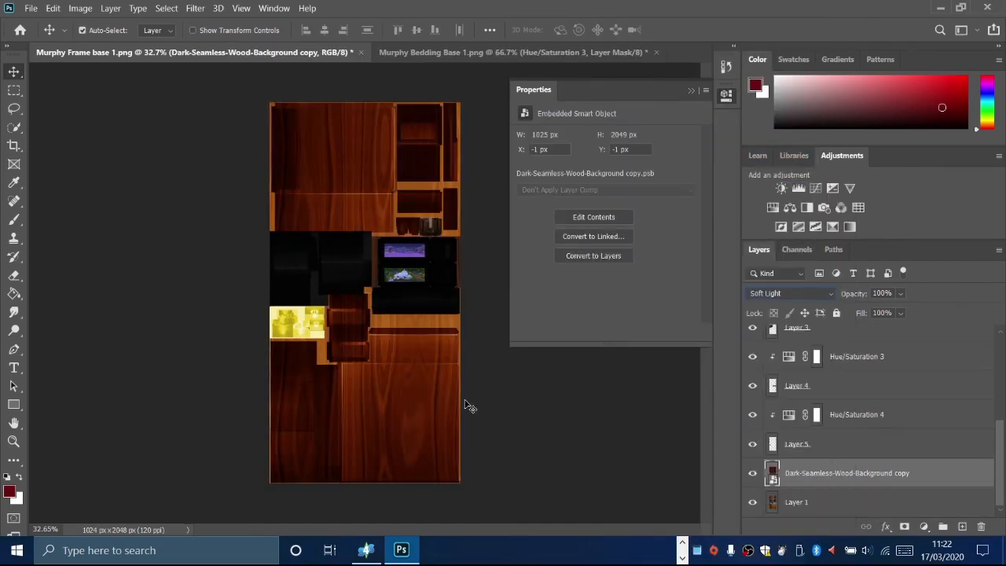
{"action": "scroll", "coordinate": [313, 338], "scroll_direction": "up", "scroll_amount": 3, "text": "alt"}
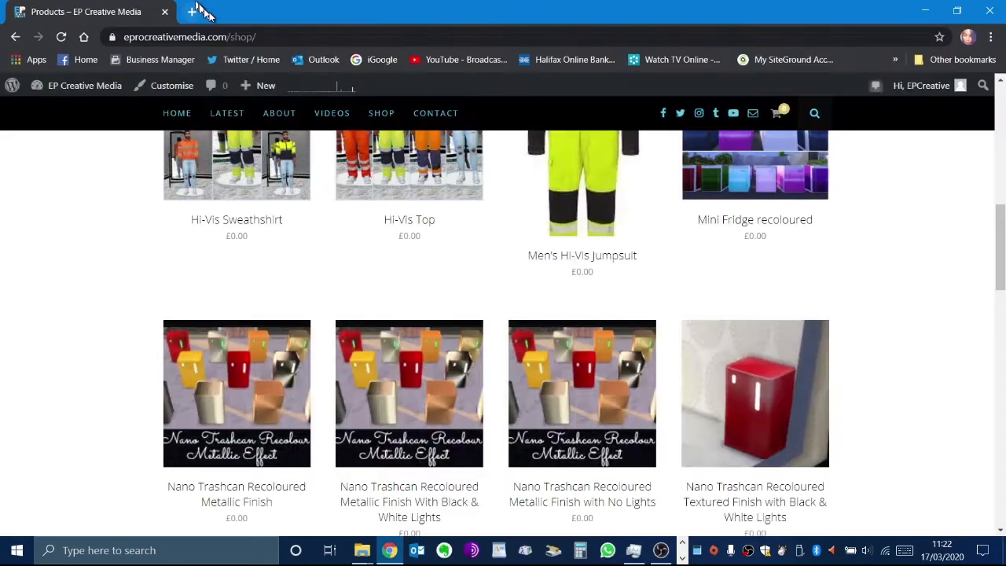
Step: Switch to Chrome, search for large transparent "pikachu png" images, and save the StickPNG one in the Art Work folder
{"action": "key", "text": "ctrl+t"}
{"action": "type", "text": "picach"}
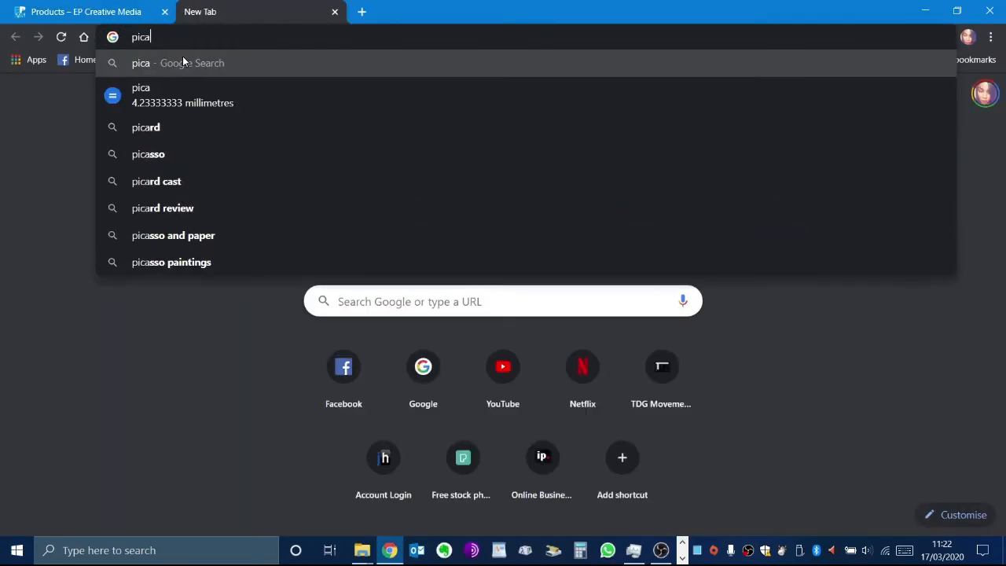
{"action": "key", "text": "Return"}
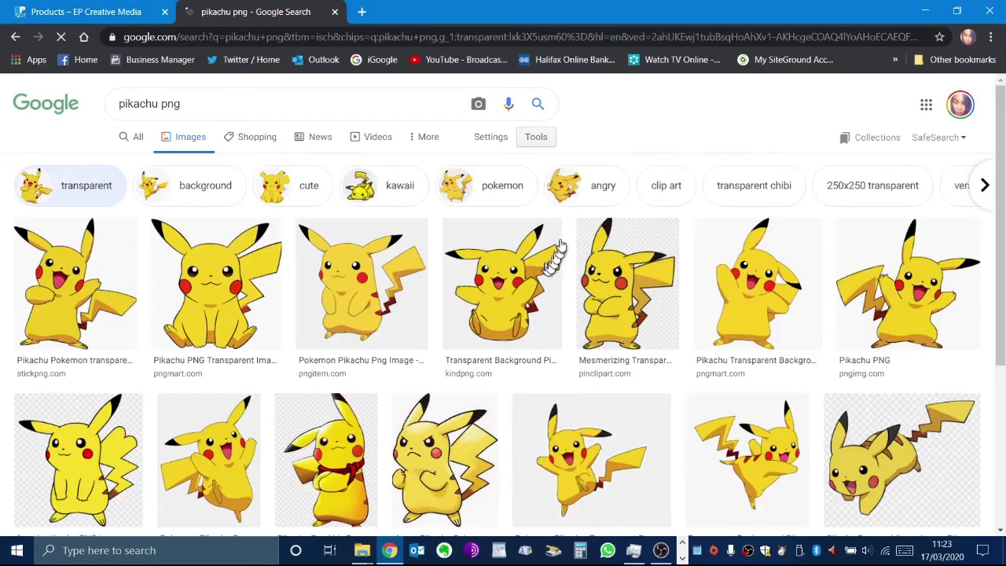
{"action": "left_click", "coordinate": [126, 164]}
{"action": "left_click", "coordinate": [129, 206]}
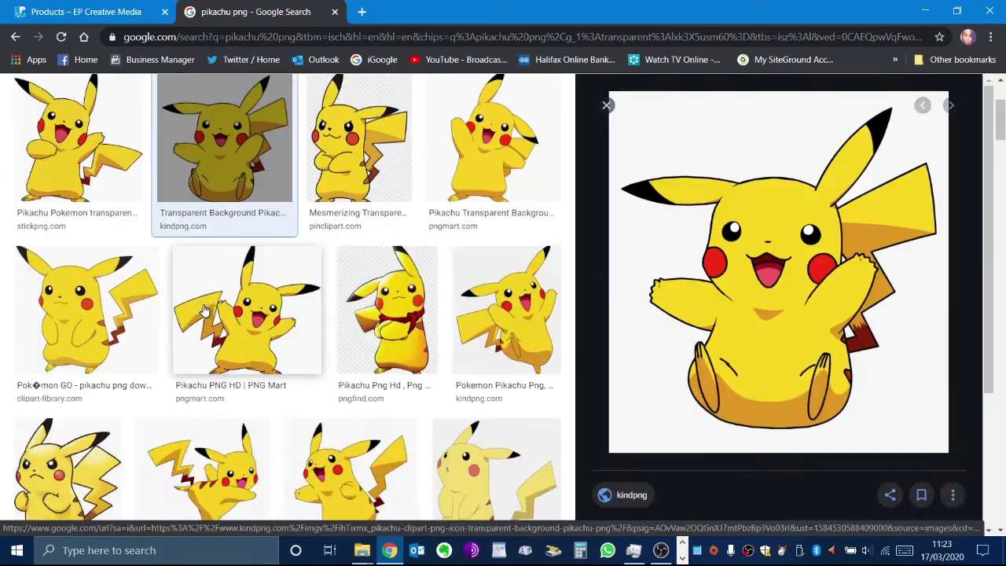
{"action": "left_click", "coordinate": [79, 137]}
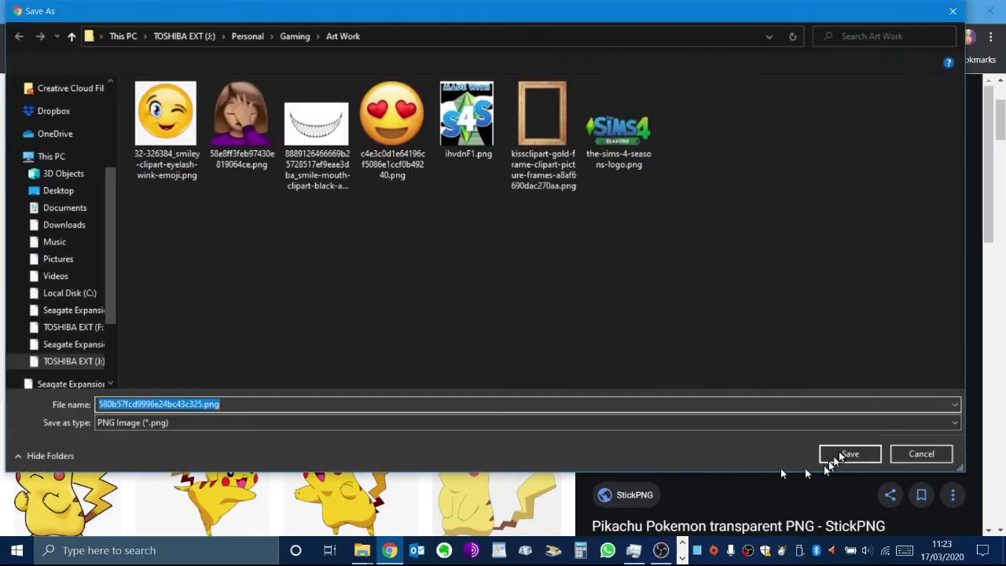
{"action": "left_click", "coordinate": [842, 454]}
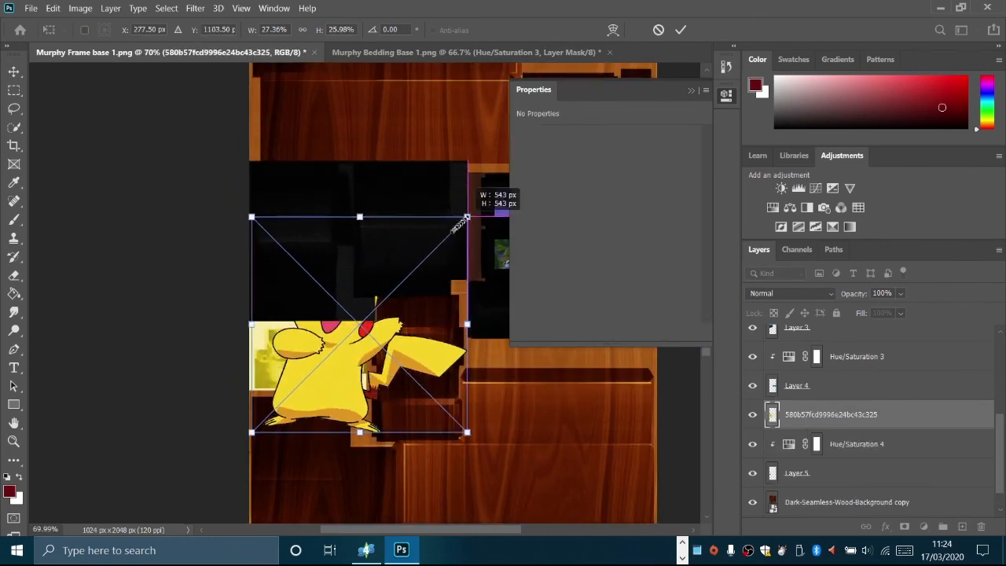
Step: Scale the placed Pikachu image to about 224 × 228 px over the yellow section and copy its left eye to a new layer
{"action": "left_click_drag", "start_coordinate": [467, 217], "coordinate": [329, 325]}
{"action": "left_click_drag", "start_coordinate": [328, 433], "coordinate": [329, 419]}
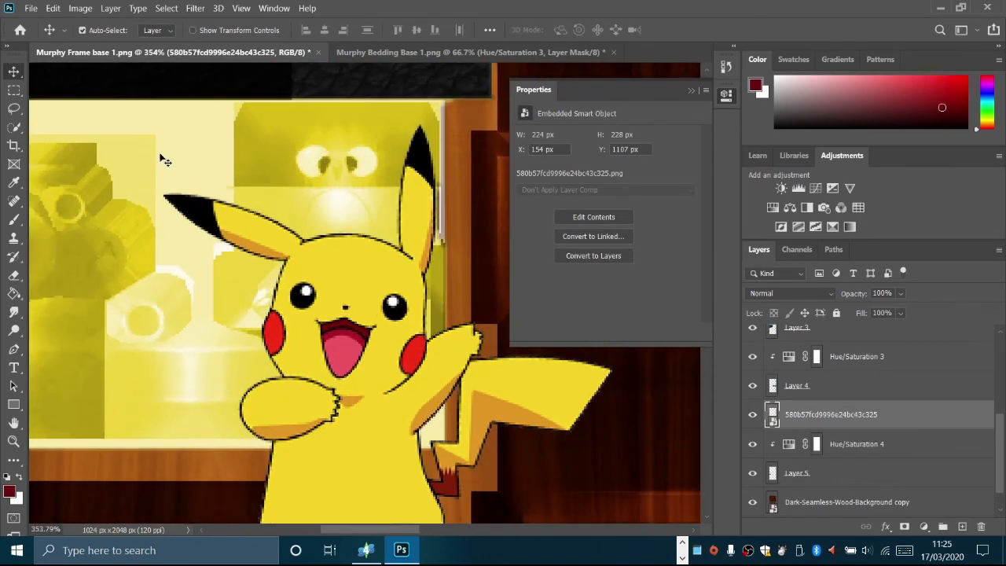
{"action": "left_click", "coordinate": [11, 127]}
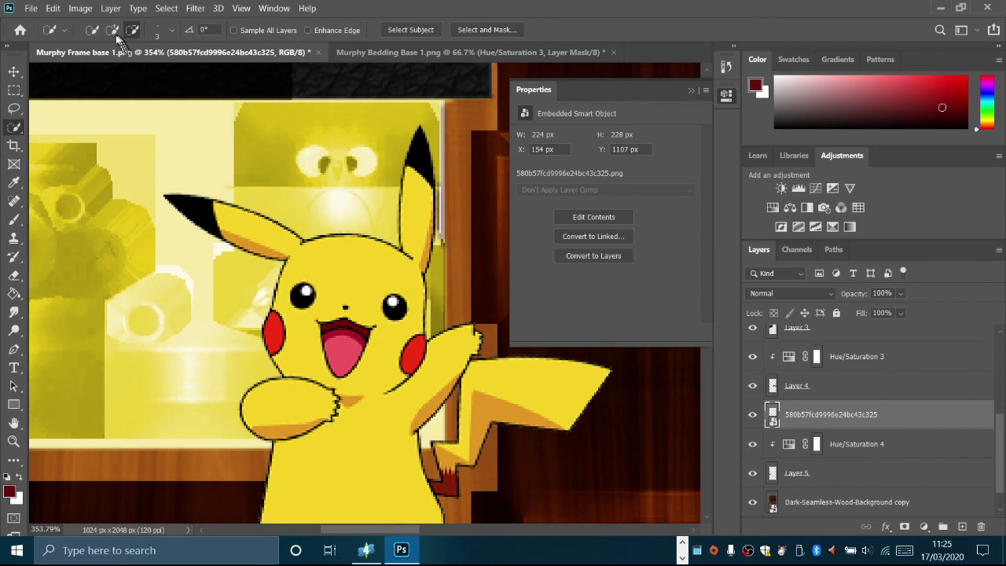
{"action": "key", "text": "ctrl+j"}
{"action": "key", "text": "v"}
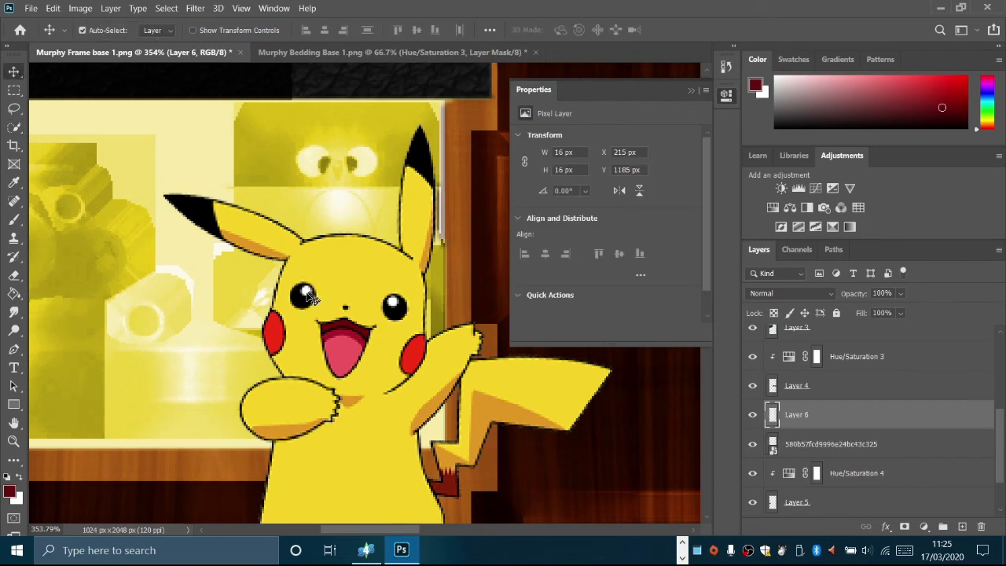
Step: Move the copied Pikachu eye onto the right eye of the upper owl face and flip it horizontally
{"action": "mouse_move", "coordinate": [314, 299]}
{"action": "left_mouse_down"}
{"action": "mouse_move", "coordinate": [326, 167]}
{"action": "mouse_move", "coordinate": [316, 165]}
{"action": "mouse_move", "coordinate": [358, 162]}
{"action": "left_mouse_up"}
{"action": "key", "text": "ctrl+t"}
{"action": "right_click", "coordinate": [357, 142]}
{"action": "left_click", "coordinate": [398, 397]}
{"action": "key", "text": "Return"}
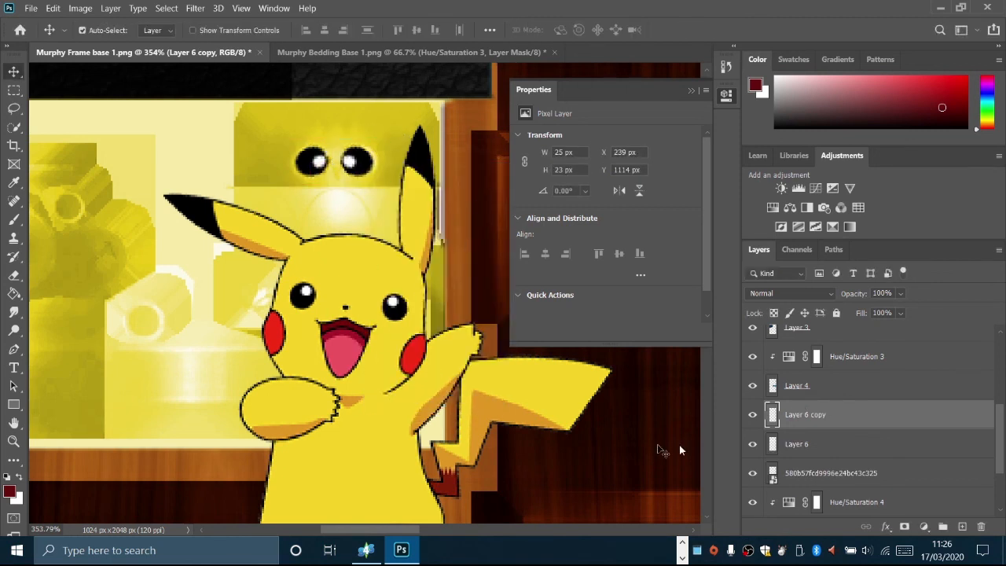
Step: Select Pikachu's mouth on the placed image layer and copy it to a new layer
{"action": "left_click", "coordinate": [831, 473]}
{"action": "key", "text": "w"}
{"action": "mouse_move", "coordinate": [329, 338]}
{"action": "left_mouse_down"}
{"action": "mouse_move", "coordinate": [341, 360]}
{"action": "mouse_move", "coordinate": [351, 331]}
{"action": "left_mouse_up"}
{"action": "key", "text": "ctrl+j"}
{"action": "key", "text": "v"}
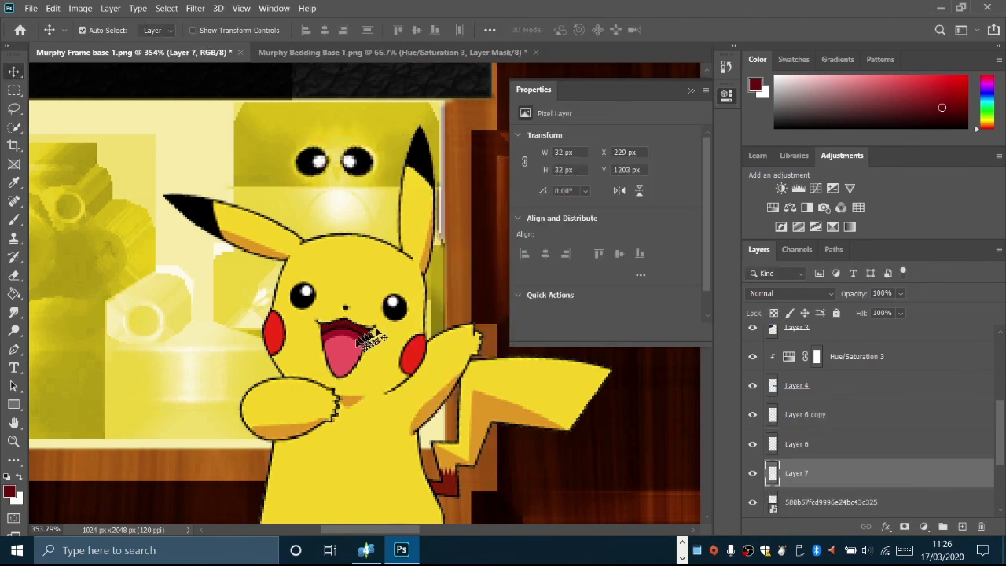
Step: Transform the copied mouth to fit below the eyes of the upper face, and hide the Pikachu image layer
{"action": "key", "text": "ctrl+t"}
{"action": "left_click_drag", "start_coordinate": [343, 251], "coordinate": [342, 242]}
{"action": "key", "text": "Return"}
{"action": "left_click_drag", "start_coordinate": [360, 276], "coordinate": [169, 255]}
{"action": "left_click", "coordinate": [752, 501]}
Step: Duplicate the mouth layer, move one mouth onto the lower owl face and scale it to about 76% × 79%
{"action": "left_click", "coordinate": [813, 474]}
{"action": "left_click_drag", "start_coordinate": [799, 476], "coordinate": [794, 492], "text": "alt"}
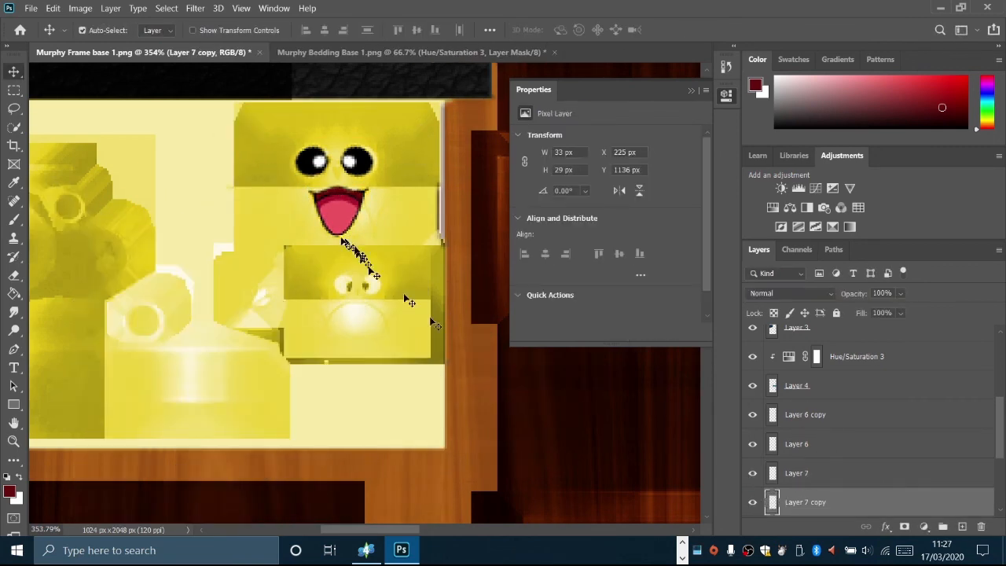
{"action": "left_click_drag", "start_coordinate": [342, 217], "coordinate": [362, 329]}
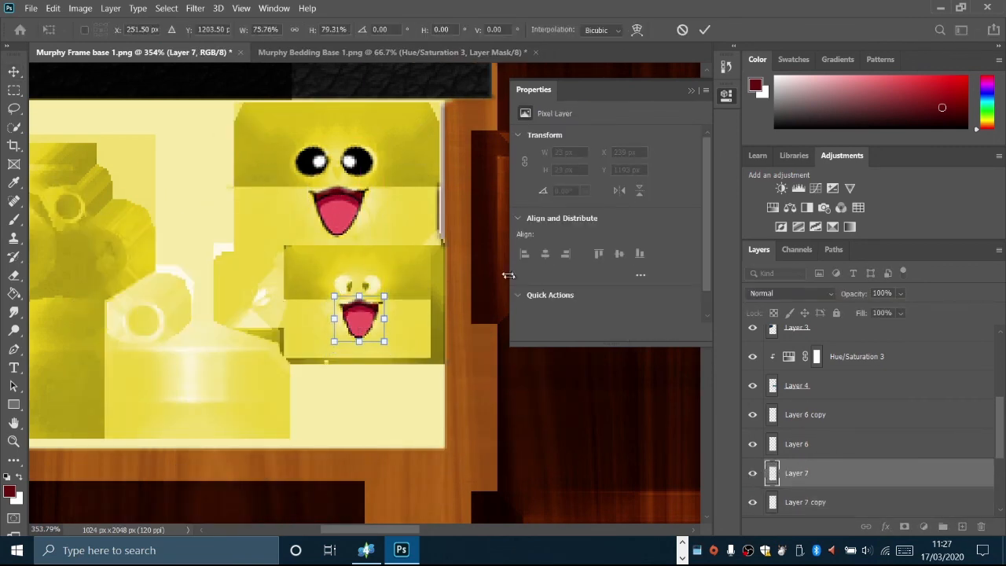
{"action": "left_click", "coordinate": [704, 30]}
Step: Duplicate both eye layers, move the copies to the lower owl face and scale them to about 68% × 70%
{"action": "left_click", "coordinate": [826, 444]}
{"action": "left_click_drag", "start_coordinate": [811, 491], "coordinate": [811, 492], "text": "alt"}
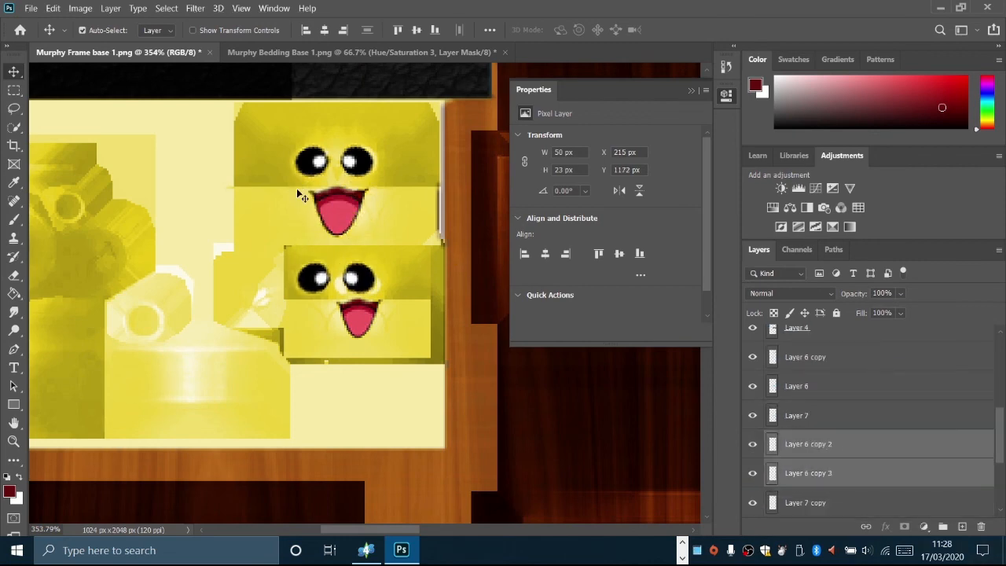
{"action": "key", "text": "ctrl+t"}
{"action": "left_click_drag", "start_coordinate": [298, 256], "coordinate": [315, 265]}
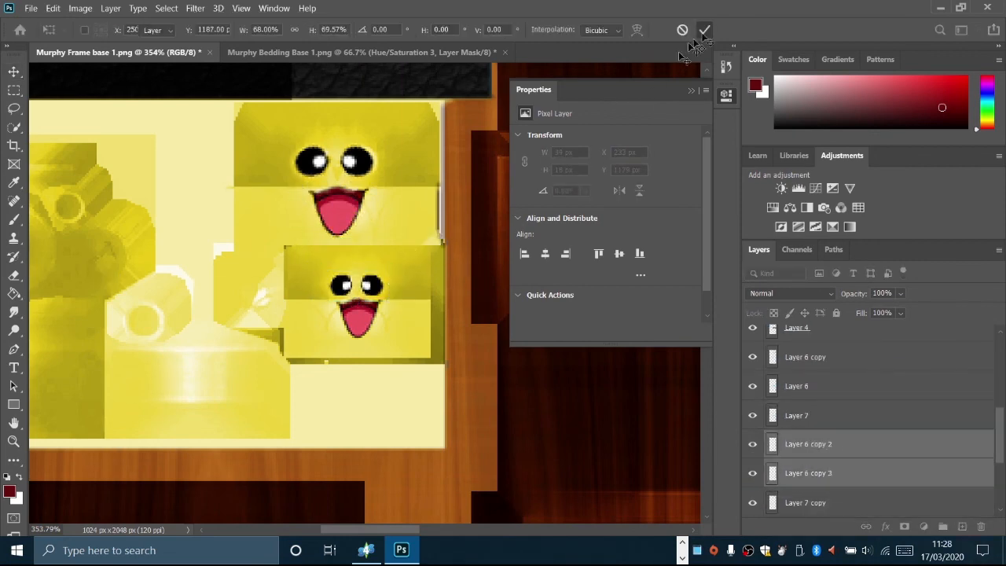
{"action": "left_click", "coordinate": [704, 30]}
Step: Export the finished frame texture for web as a PNG-24 image named Murphy-Frame-base-1a.png
{"action": "scroll", "coordinate": [187, 356], "scroll_direction": "down", "scroll_amount": 5, "text": "alt"}
{"action": "scroll", "coordinate": [254, 324], "scroll_direction": "down", "scroll_amount": 7, "text": "alt"}
{"action": "left_click", "coordinate": [317, 56]}
{"action": "left_click", "coordinate": [118, 52]}
{"action": "left_click", "coordinate": [31, 8]}
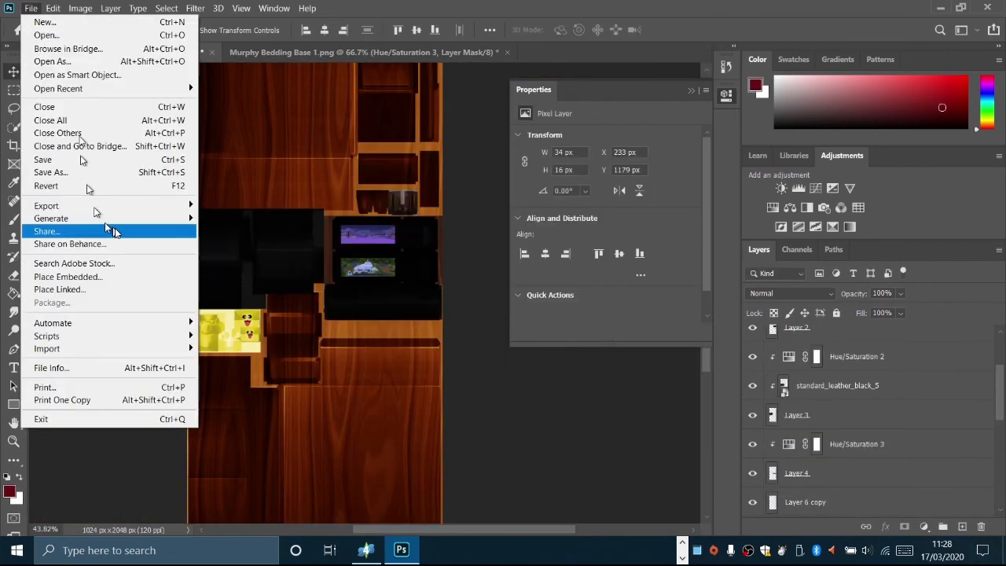
{"action": "mouse_move", "coordinate": [99, 205]}
{"action": "left_click", "coordinate": [319, 262]}
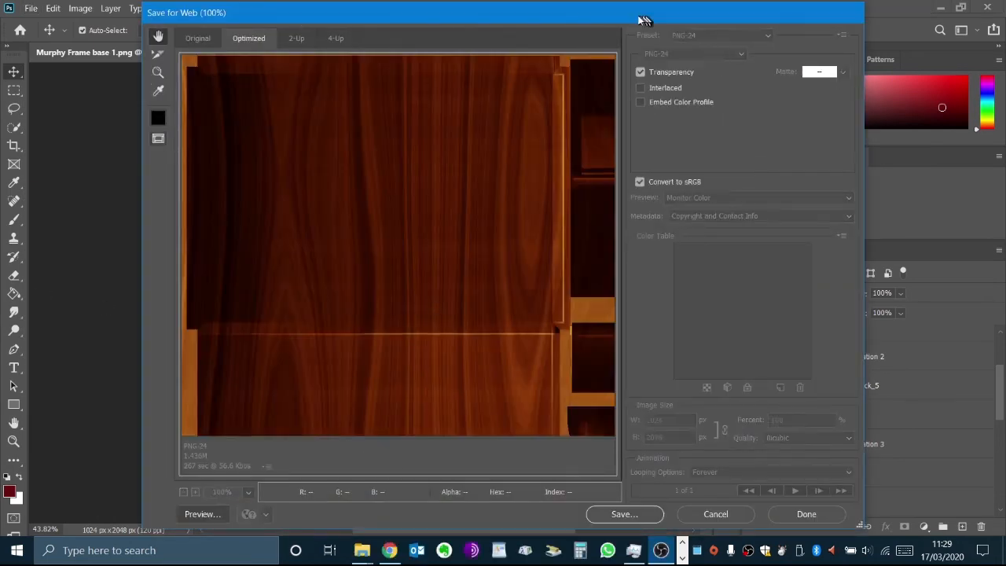
{"action": "left_click_drag", "start_coordinate": [642, 19], "coordinate": [630, 19]}
{"action": "left_click", "coordinate": [616, 513]}
{"action": "left_click", "coordinate": [523, 281]}
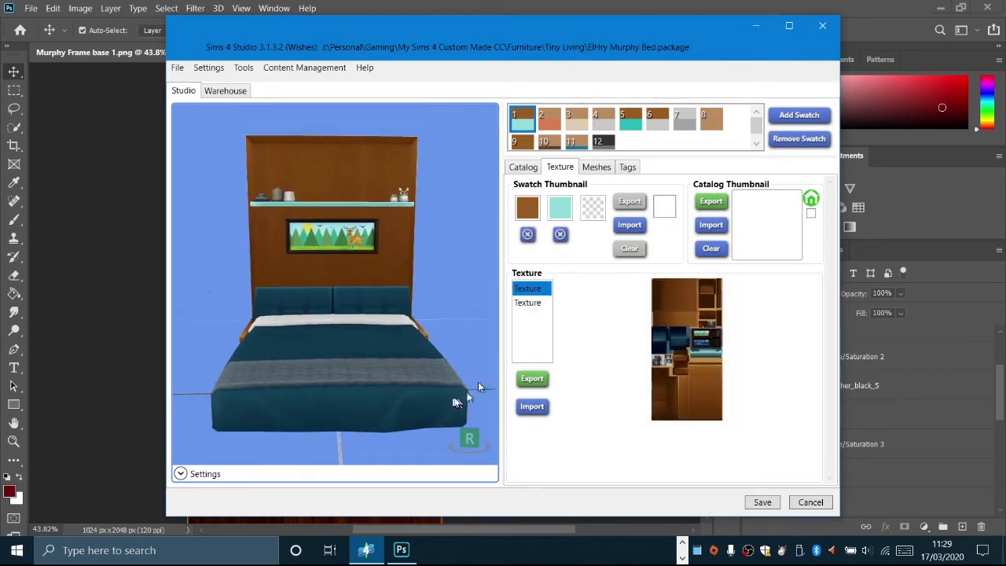
Step: In Sims 4 Studio, import Murphy-Frame-base-1a.png as the frame texture of swatch 1
{"action": "left_click", "coordinate": [533, 407]}
{"action": "double_click", "coordinate": [274, 144]}
{"action": "right_click_drag", "start_coordinate": [369, 354], "coordinate": [348, 281]}
{"action": "scroll", "coordinate": [333, 348], "scroll_direction": "up", "scroll_amount": 4}
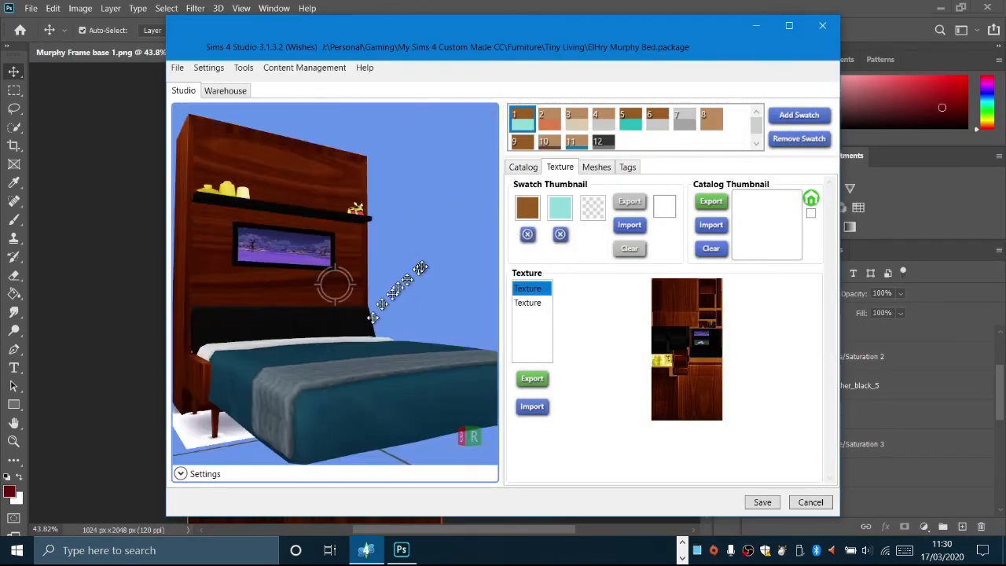
Step: Import Murphy-Bedding-Base-1a.png as the second texture, for the bedding of swatch 1
{"action": "left_click", "coordinate": [528, 303]}
{"action": "left_click", "coordinate": [533, 406]}
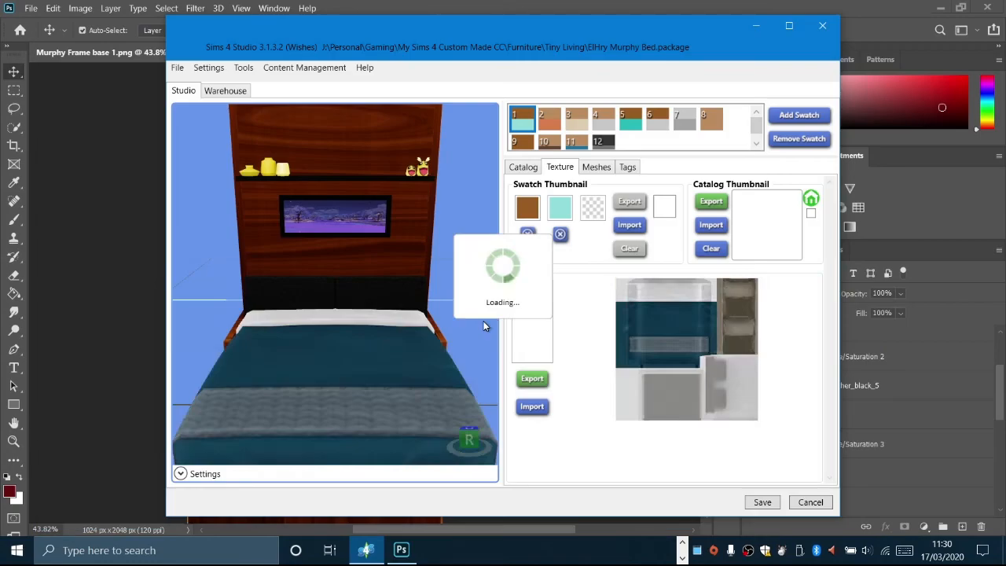
{"action": "right_click_drag", "start_coordinate": [483, 321], "coordinate": [512, 207]}
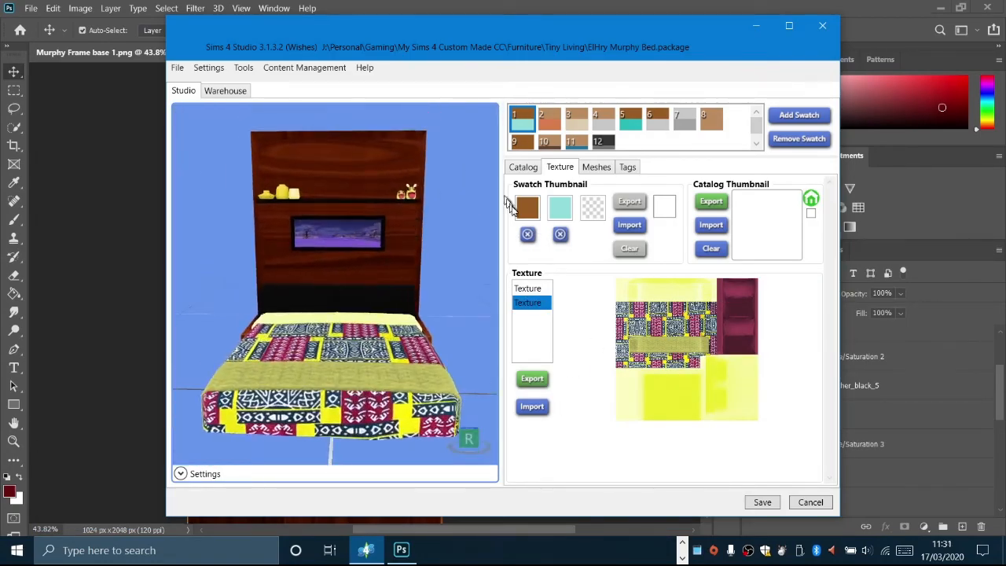
Step: Set the first two thumbnail colours of swatch 1 to dark reddish brown and black (#000000)
{"action": "left_click", "coordinate": [527, 208]}
{"action": "left_click", "coordinate": [673, 234]}
{"action": "left_click", "coordinate": [659, 270]}
{"action": "left_click", "coordinate": [560, 208]}
{"action": "left_click_drag", "start_coordinate": [581, 260], "coordinate": [543, 310]}
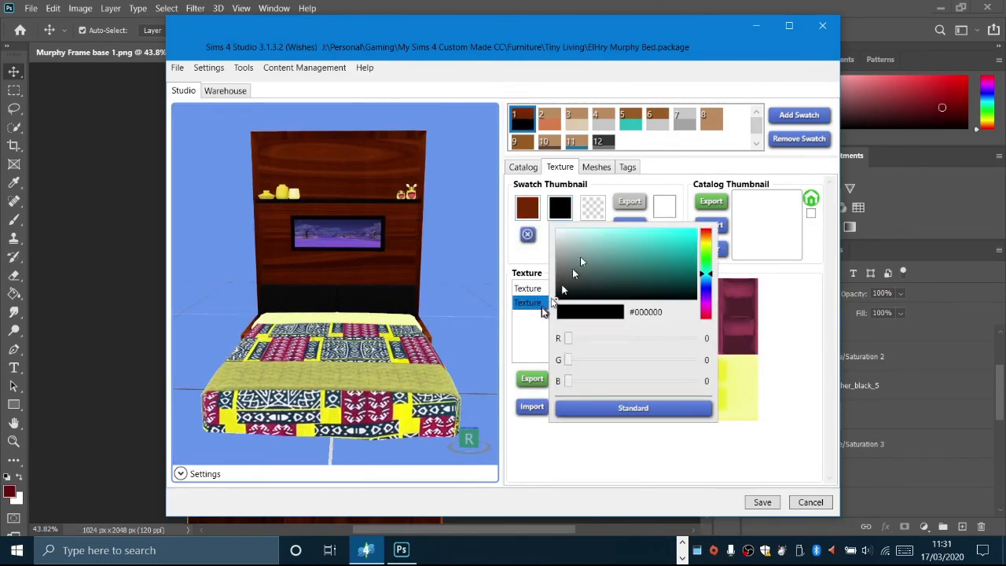
Step: Choose a third thumbnail colour for swatch 1
{"action": "left_click", "coordinate": [593, 207]}
{"action": "left_click", "coordinate": [739, 242]}
{"action": "left_click_drag", "start_coordinate": [655, 240], "coordinate": [725, 228]}
{"action": "left_click", "coordinate": [428, 266]}
{"action": "right_click_drag", "start_coordinate": [428, 267], "coordinate": [392, 155]}
Step: In Photoshop, convert the layers Layer 6 copy 2, Layer 6 copy 3 and Layer 7 copy into one Smart Object
{"action": "left_click", "coordinate": [856, 339]}
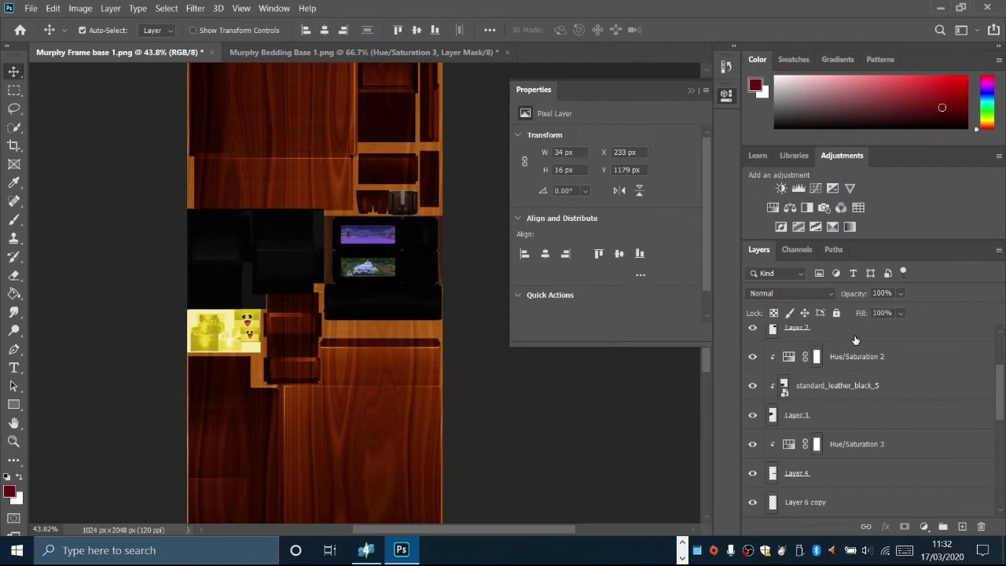
{"action": "scroll", "coordinate": [821, 425], "scroll_direction": "down", "scroll_amount": 8}
{"action": "scroll", "coordinate": [833, 417], "scroll_direction": "up", "scroll_amount": 1}
{"action": "left_click", "coordinate": [834, 415], "text": "shift"}
{"action": "right_click", "coordinate": [835, 415]}
{"action": "left_click", "coordinate": [721, 196]}
Step: Convert the layers Layer 6 copy, Layer 6 and Layer 7 into one Smart Object
{"action": "left_click", "coordinate": [817, 445]}
{"action": "left_click", "coordinate": [816, 386], "text": "shift"}
{"action": "right_click", "coordinate": [816, 384]}
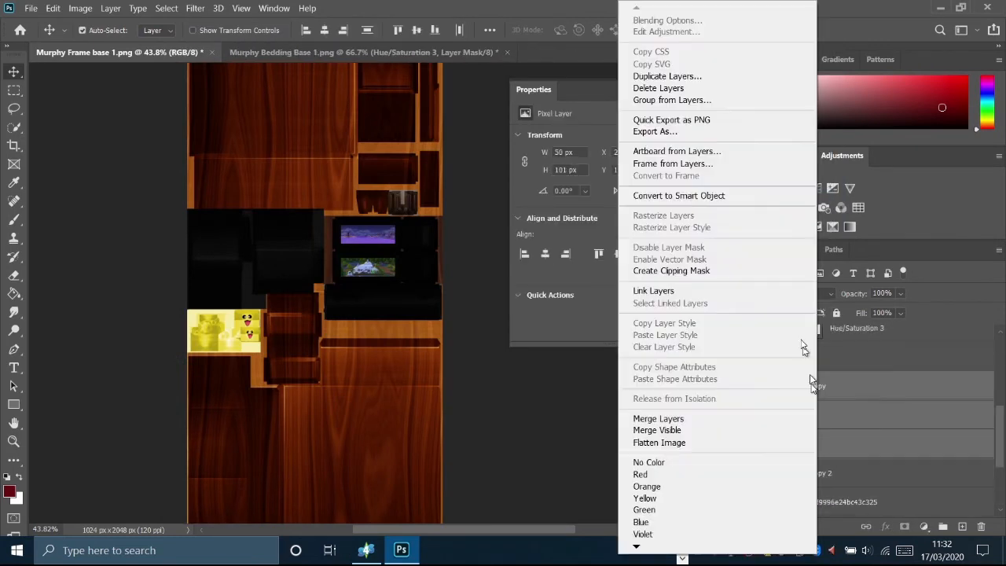
{"action": "left_click", "coordinate": [721, 196]}
Step: Group all layers of the frame document, from the topmost image layer down to the lowest layer
{"action": "scroll", "coordinate": [879, 429], "scroll_direction": "up", "scroll_amount": 5}
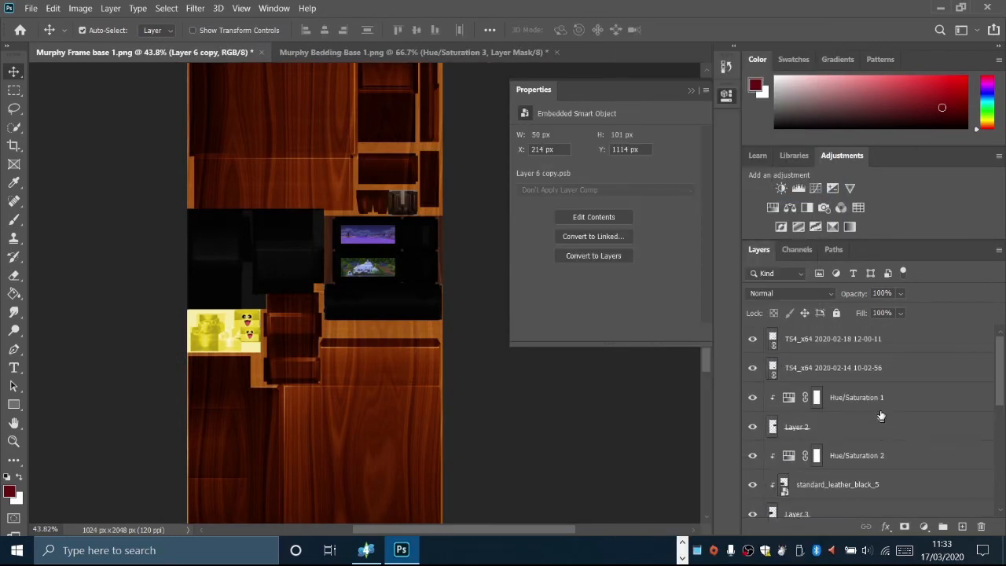
{"action": "left_click", "coordinate": [872, 338]}
{"action": "scroll", "coordinate": [846, 449], "scroll_direction": "down", "scroll_amount": 9}
{"action": "left_click", "coordinate": [830, 504], "text": "shift"}
{"action": "key", "text": "ctrl+g"}
Step: Duplicate Group 1, hide the original group and convert the copy into a Smart Object
{"action": "right_click", "coordinate": [815, 333]}
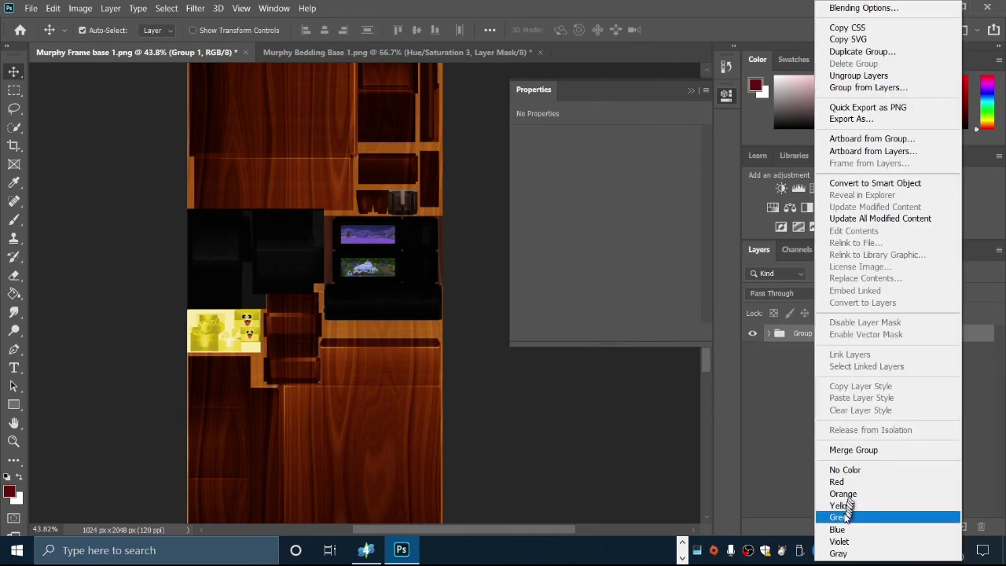
{"action": "left_click", "coordinate": [863, 52]}
{"action": "key", "text": "Return"}
{"action": "left_click", "coordinate": [752, 351]}
{"action": "right_click", "coordinate": [800, 334]}
{"action": "left_click", "coordinate": [859, 183]}
Step: Add a Hue/Saturation adjustment clipped to the Group 1 copy and shift its hue to turn the wood red
{"action": "left_click", "coordinate": [924, 527]}
{"action": "left_click", "coordinate": [916, 388]}
{"action": "left_click", "coordinate": [783, 353], "text": "alt"}
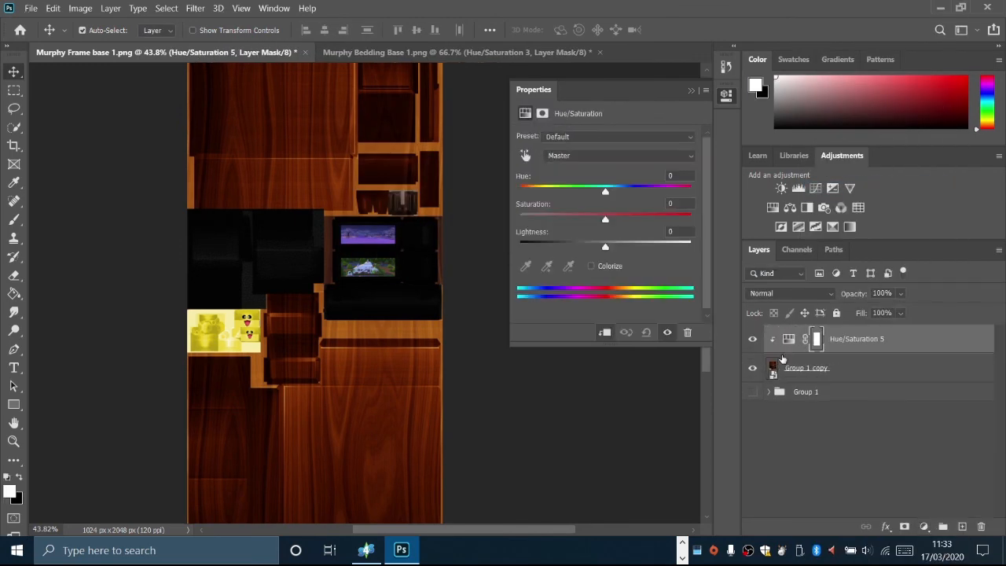
{"action": "scroll", "coordinate": [447, 337], "scroll_direction": "down", "scroll_amount": 3, "text": "alt"}
{"action": "left_click_drag", "start_coordinate": [606, 191], "coordinate": [588, 191]}
Step: Export the red frame texture for web as a PNG-24 image named Murphy-Frame-base-1b.png
{"action": "left_click", "coordinate": [31, 8]}
{"action": "mouse_move", "coordinate": [63, 217]}
{"action": "left_click", "coordinate": [296, 264]}
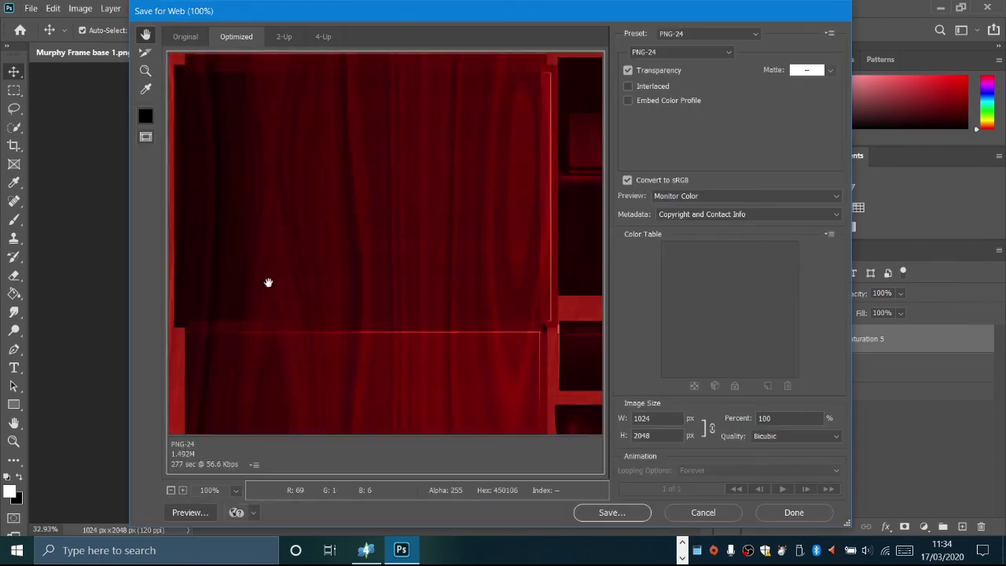
{"action": "left_click", "coordinate": [760, 515]}
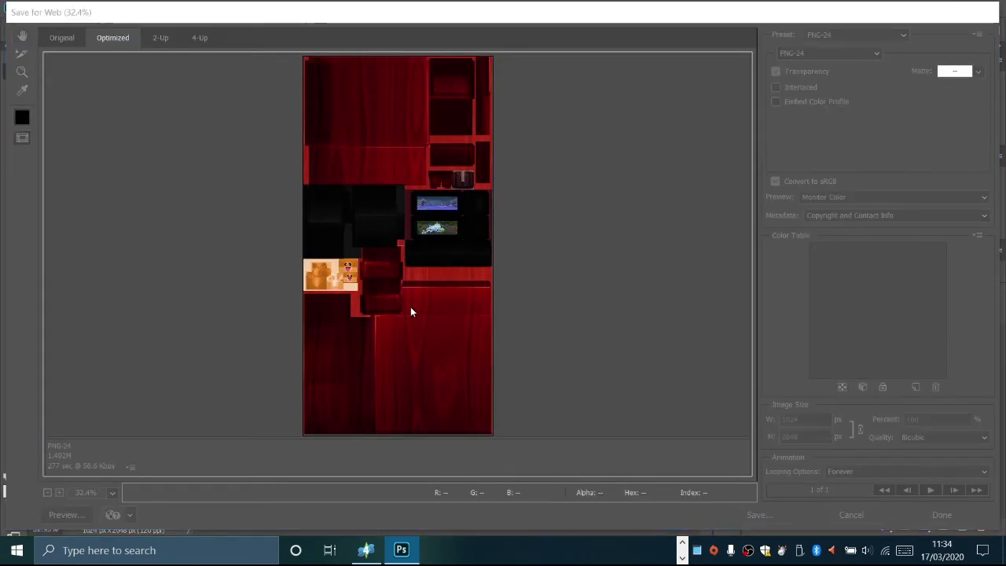
{"action": "left_click_drag", "start_coordinate": [269, 282], "coordinate": [233, 284]}
{"action": "key", "text": "Return"}
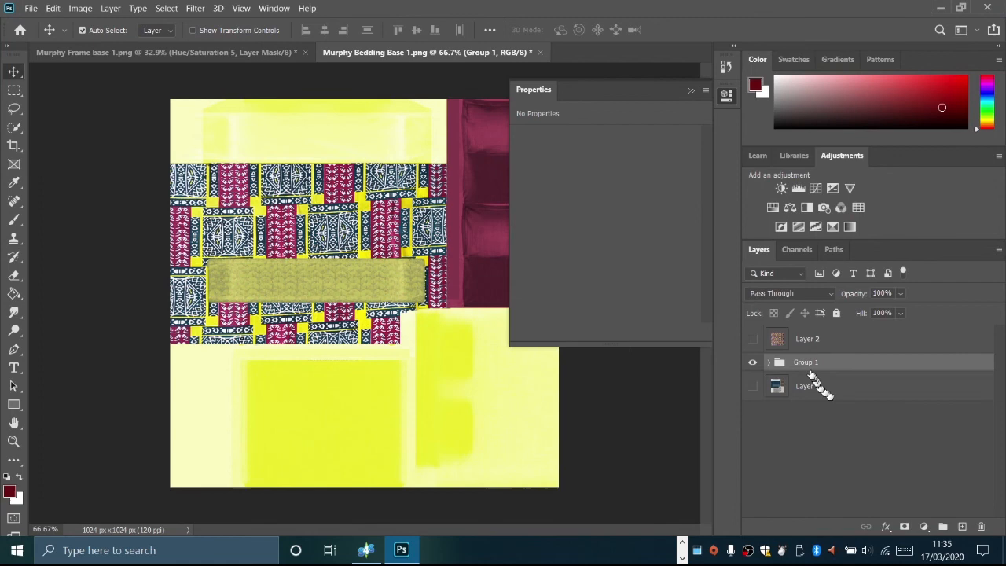
Step: In the Murphy Bedding Base 1 document, duplicate Group 1 and convert the copy into a Smart Object
{"action": "right_click", "coordinate": [807, 364]}
{"action": "left_click", "coordinate": [841, 25]}
{"action": "left_click", "coordinate": [628, 143]}
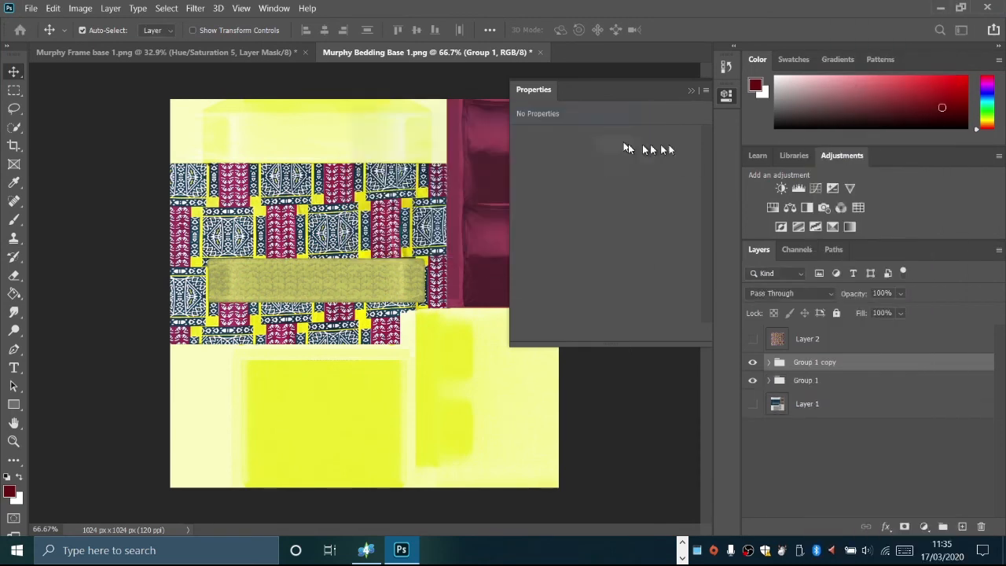
{"action": "right_click", "coordinate": [815, 364]}
{"action": "left_click", "coordinate": [858, 142]}
Step: Add a Hue/Saturation adjustment above the bedding Smart Object and shift the hue so the yellow turns green
{"action": "left_click", "coordinate": [924, 526]}
{"action": "left_click", "coordinate": [845, 373]}
{"action": "left_click_drag", "start_coordinate": [605, 192], "coordinate": [648, 196]}
Step: Export the green bedding variant for web as a PNG-24 image named Murphy-Bedding-Base-1b.png
{"action": "left_click", "coordinate": [31, 8]}
{"action": "mouse_move", "coordinate": [47, 205]}
{"action": "left_click", "coordinate": [240, 257]}
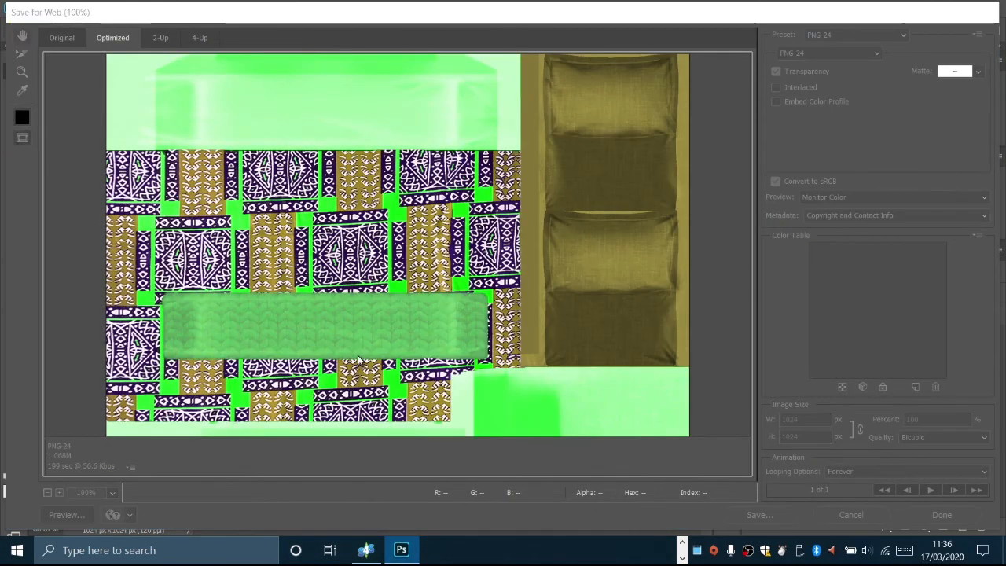
{"action": "key", "text": "Return"}
{"action": "key", "text": "Return"}
Step: Switch to Sims 4 Studio and import Murphy-Frame-base-1b.png as the frame texture of swatch 2
{"action": "left_click", "coordinate": [548, 130]}
{"action": "left_click", "coordinate": [533, 407]}
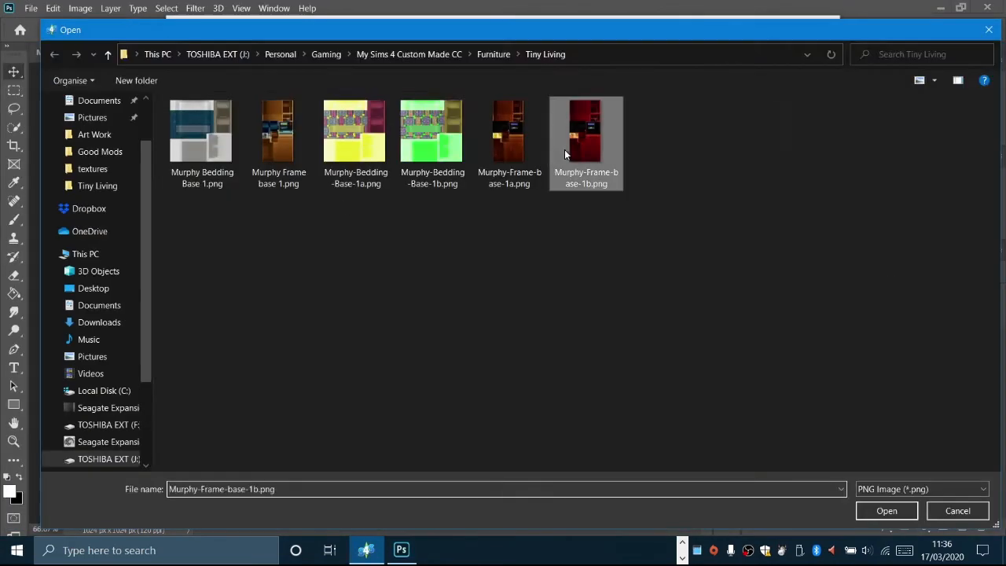
{"action": "key", "text": "Return"}
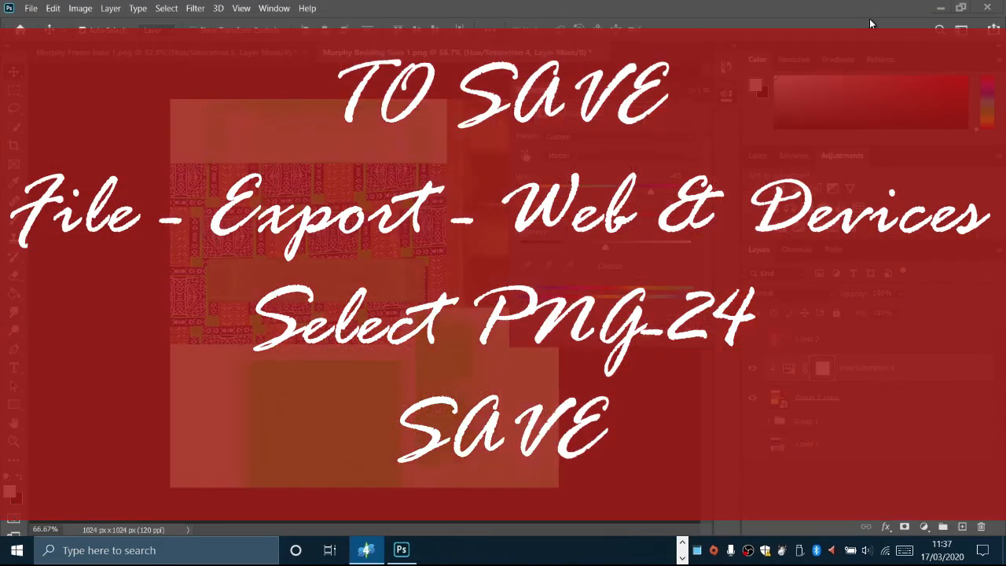
Step: In Photoshop, shift the bedding's hue to blue and export it as a PNG-24 image named Murphy-Bedding-Base-1c.png
{"action": "left_click_drag", "start_coordinate": [651, 191], "coordinate": [593, 191]}
{"action": "left_click", "coordinate": [31, 8]}
{"action": "mouse_move", "coordinate": [95, 203]}
{"action": "left_click", "coordinate": [260, 253]}
{"action": "left_click", "coordinate": [760, 515]}
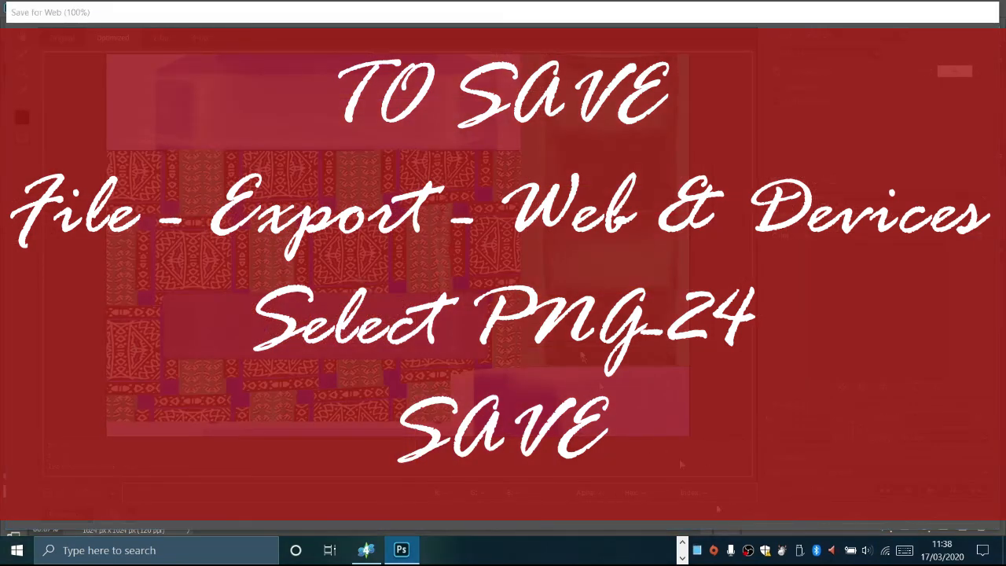
{"action": "left_click", "coordinate": [337, 341]}
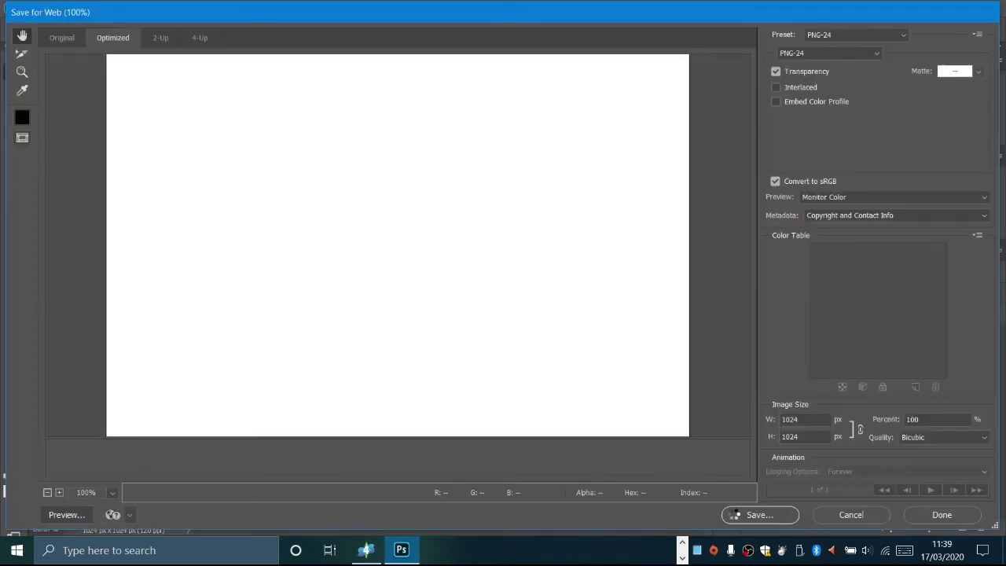
Step: Export the magenta bedding variant with hue -115 as a PNG-24 image named Murphy-Bedding-Base-1d.png
{"action": "left_click", "coordinate": [736, 515]}
{"action": "left_click", "coordinate": [227, 227]}
{"action": "left_click", "coordinate": [270, 280]}
{"action": "left_click", "coordinate": [398, 283]}
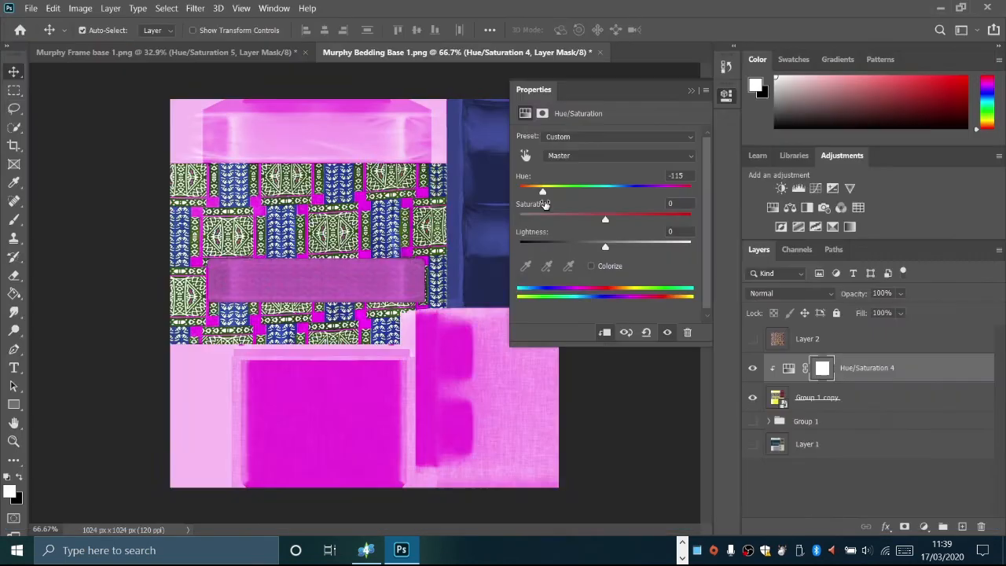
Step: Shift the bedding's hue to pink and export it as a PNG-24 image named Murphy-Bedding-Base-1e.png
{"action": "left_click_drag", "start_coordinate": [542, 191], "coordinate": [568, 191]}
{"action": "left_click", "coordinate": [34, 9]}
{"action": "left_click", "coordinate": [285, 256]}
{"action": "key", "text": "Return"}
{"action": "scroll", "coordinate": [360, 257], "scroll_direction": "down", "scroll_amount": 1}
{"action": "left_click", "coordinate": [315, 110]}
{"action": "left_click", "coordinate": [259, 283]}
{"action": "key", "text": "BackSpace"}
{"action": "key", "text": "BackSpace"}
{"action": "key", "text": "BackSpace"}
{"action": "key", "text": "BackSpace"}
{"action": "key", "text": "BackSpace"}
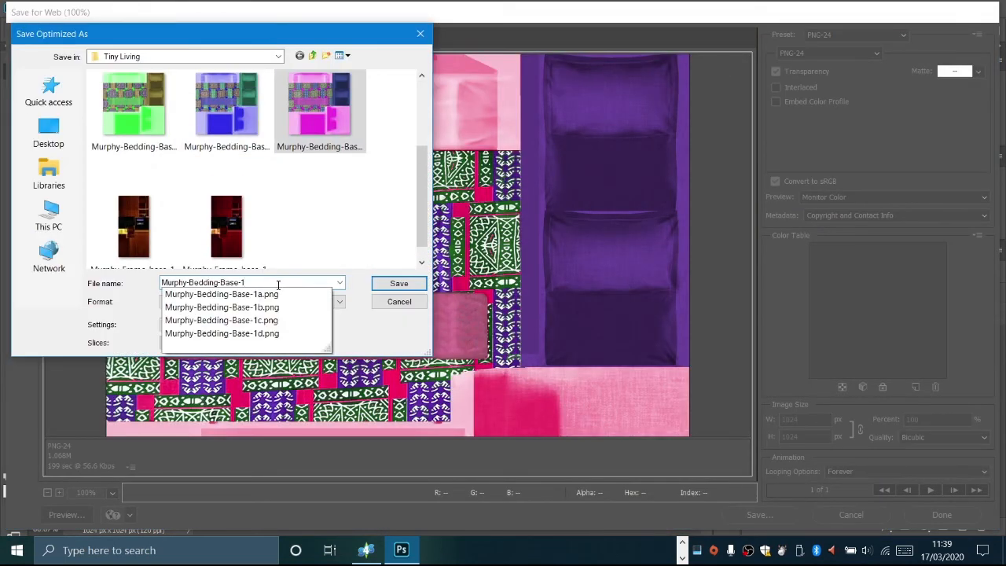
{"action": "key", "text": "Return"}
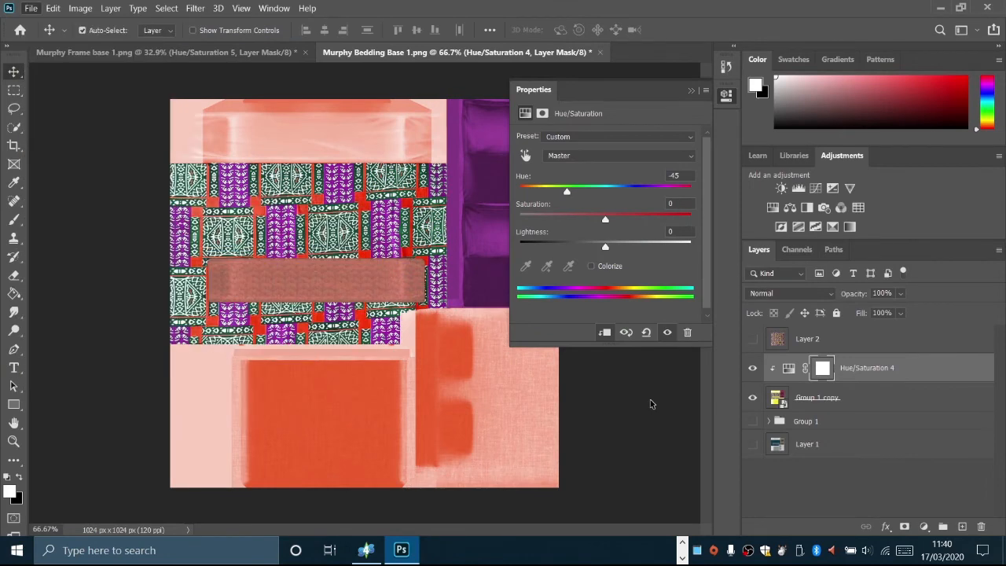
Step: Export the orange-red bedding variant with hue -45 as a PNG-24 image, continuing the lettered Murphy-Bedding-Base-1 file series
{"action": "key", "text": "alt+shift+ctrl+s"}
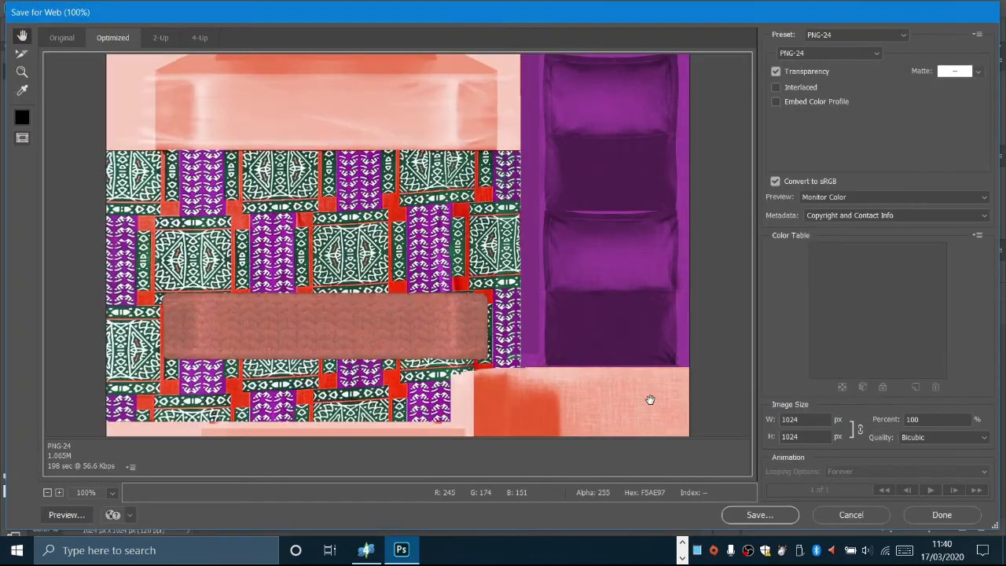
{"action": "left_click", "coordinate": [744, 515]}
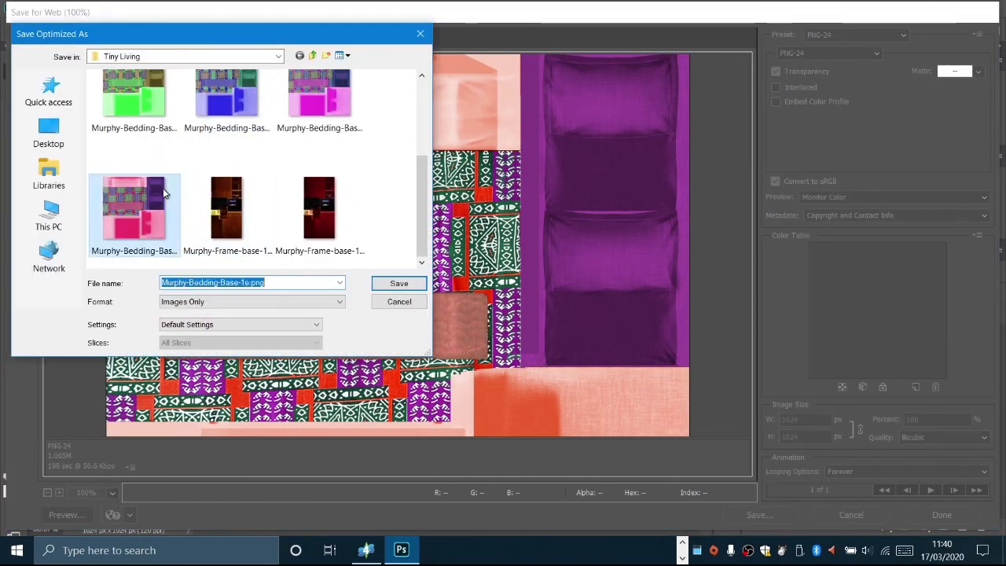
{"action": "key", "text": "Return"}
Step: Set the bedding's hue to -23 and export it as a PNG-24 image named Murphy-Bedding-Base-1g.png
{"action": "left_click_drag", "start_coordinate": [567, 191], "coordinate": [588, 192]}
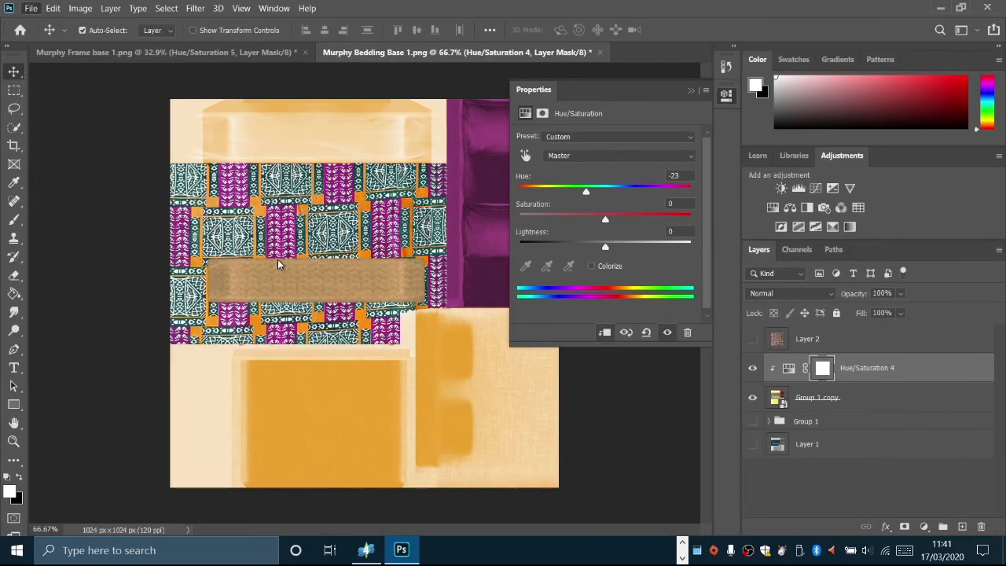
{"action": "key", "text": "alt+shift+ctrl+s"}
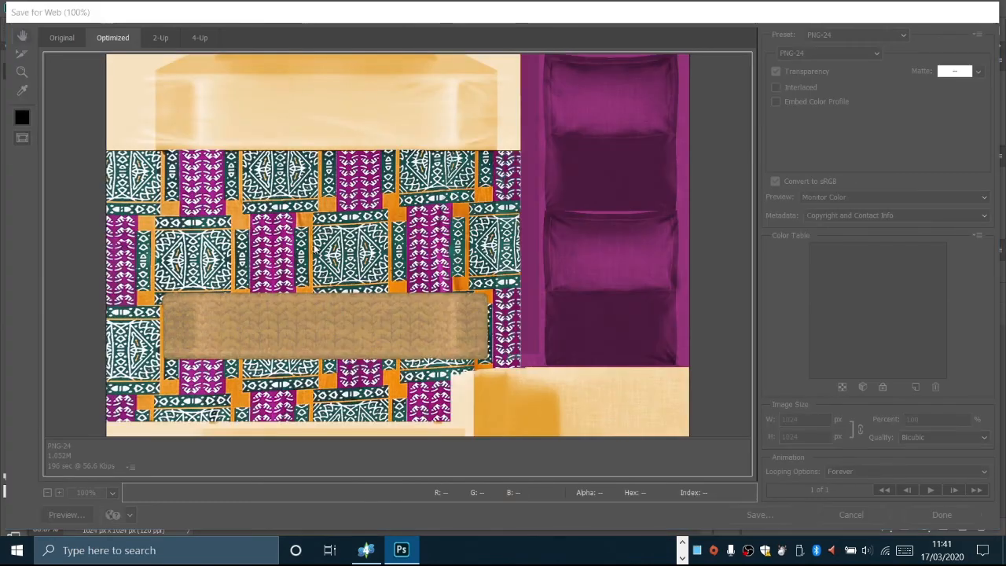
{"action": "left_click", "coordinate": [243, 283]}
{"action": "key", "text": "BackSpace"}
{"action": "type", "text": "3"}
{"action": "key", "text": "Return"}
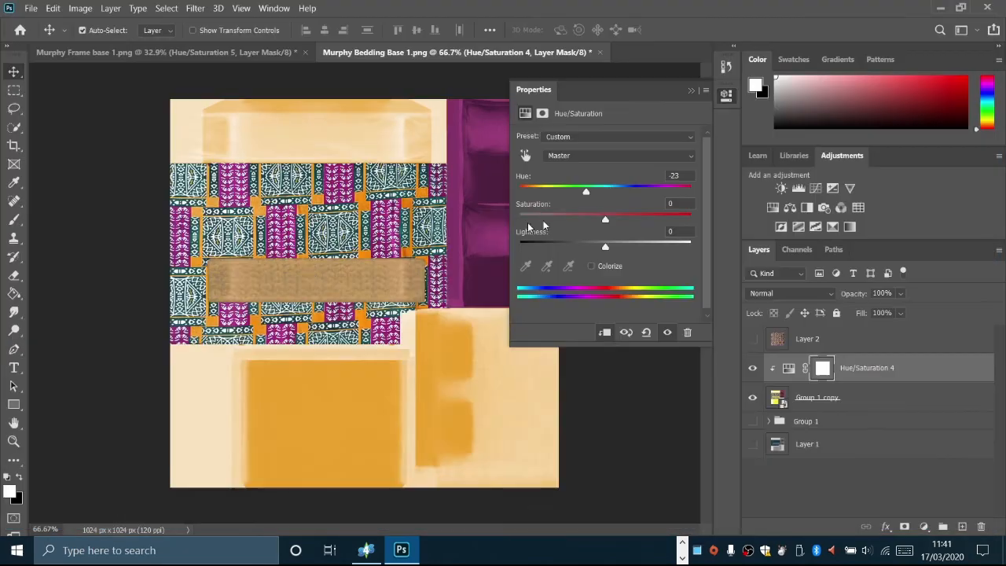
Step: Colorize the bedding with hue 101 and saturation 0, and raise the lightness to a pale grey
{"action": "left_click_drag", "start_coordinate": [587, 191], "coordinate": [624, 194]}
{"action": "left_click", "coordinate": [591, 266]}
{"action": "left_click_drag", "start_coordinate": [521, 191], "coordinate": [567, 192]}
{"action": "left_click_drag", "start_coordinate": [563, 220], "coordinate": [519, 220]}
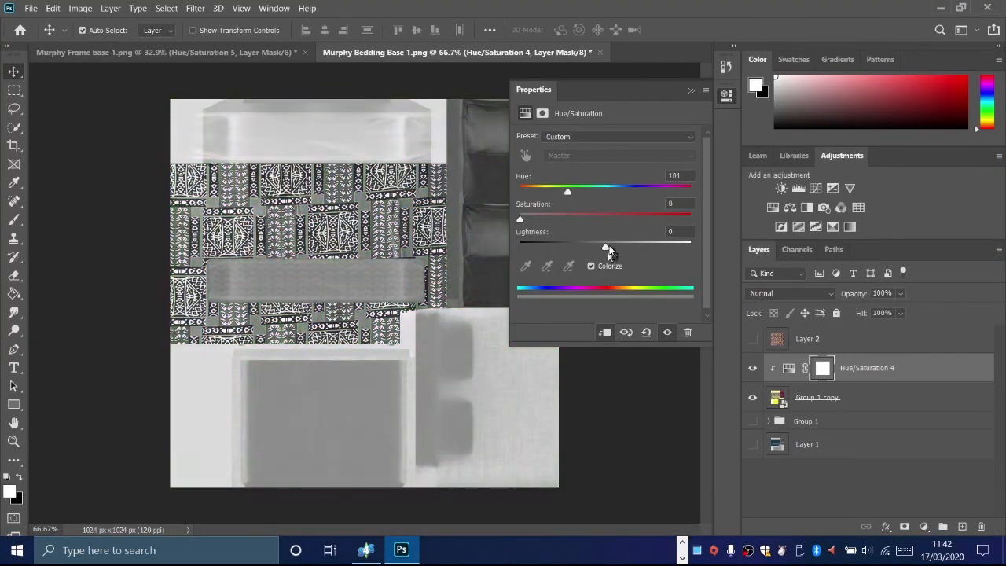
{"action": "left_click_drag", "start_coordinate": [606, 246], "coordinate": [670, 247]}
Step: Export the pale grey bedding as a PNG-24 image named Murphy-Bedding-Base-1h.png
{"action": "key", "text": "ctrl+alt+shift+s"}
{"action": "left_click", "coordinate": [759, 514]}
{"action": "left_click", "coordinate": [320, 108]}
{"action": "left_click_drag", "start_coordinate": [241, 283], "coordinate": [272, 283]}
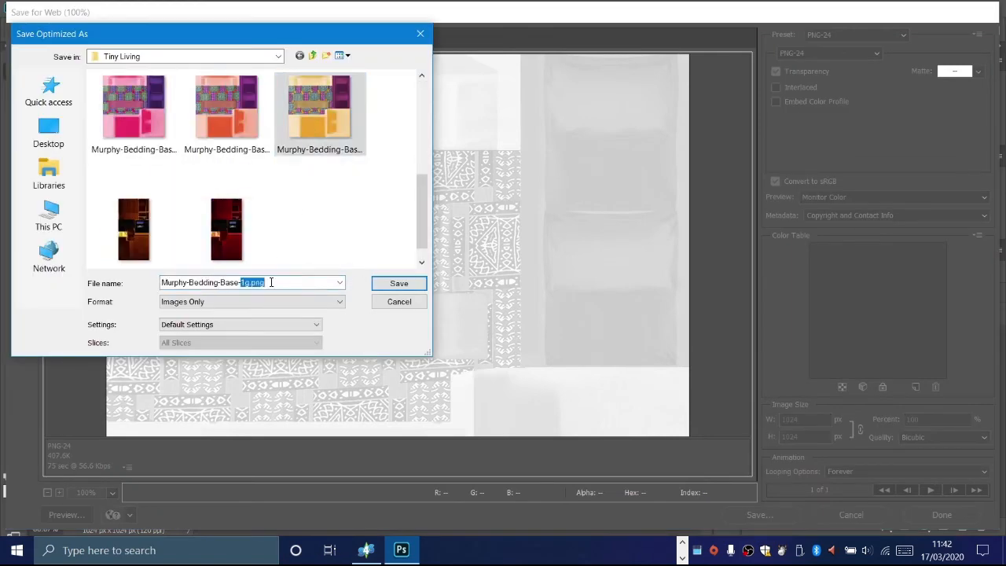
{"action": "type", "text": "4"}
{"action": "key", "text": "Return"}
Step: Lower the bedding's lightness to -95 and export it as a PNG-24 image named Murphy-Bedding-Base-1i.png
{"action": "left_click_drag", "start_coordinate": [670, 247], "coordinate": [520, 247]}
{"action": "left_click", "coordinate": [31, 8]}
{"action": "mouse_move", "coordinate": [110, 214]}
{"action": "left_click", "coordinate": [263, 258]}
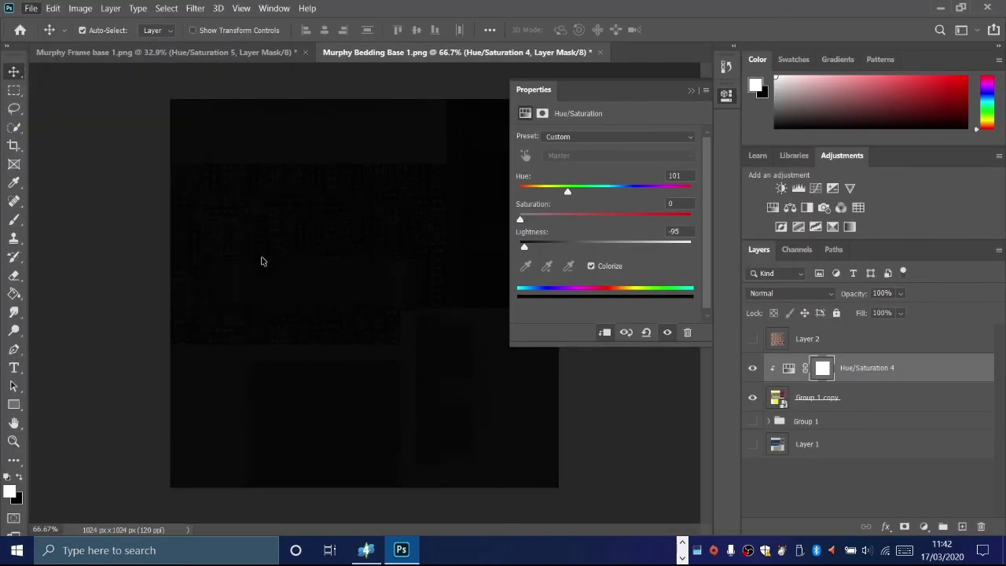
{"action": "left_click", "coordinate": [758, 514]}
{"action": "left_click", "coordinate": [135, 227]}
{"action": "left_click_drag", "start_coordinate": [240, 284], "coordinate": [267, 290]}
{"action": "type", "text": "5"}
{"action": "key", "text": "Return"}
Step: In the Murphy Frame base 1 document, set the hue to -180 and export a PNG-24 image named Murphy-Frame-base-1c.png
{"action": "left_click", "coordinate": [239, 55]}
{"action": "left_click_drag", "start_coordinate": [586, 192], "coordinate": [461, 194]}
{"action": "left_click", "coordinate": [31, 8]}
{"action": "mouse_move", "coordinate": [111, 214]}
{"action": "left_click", "coordinate": [264, 260]}
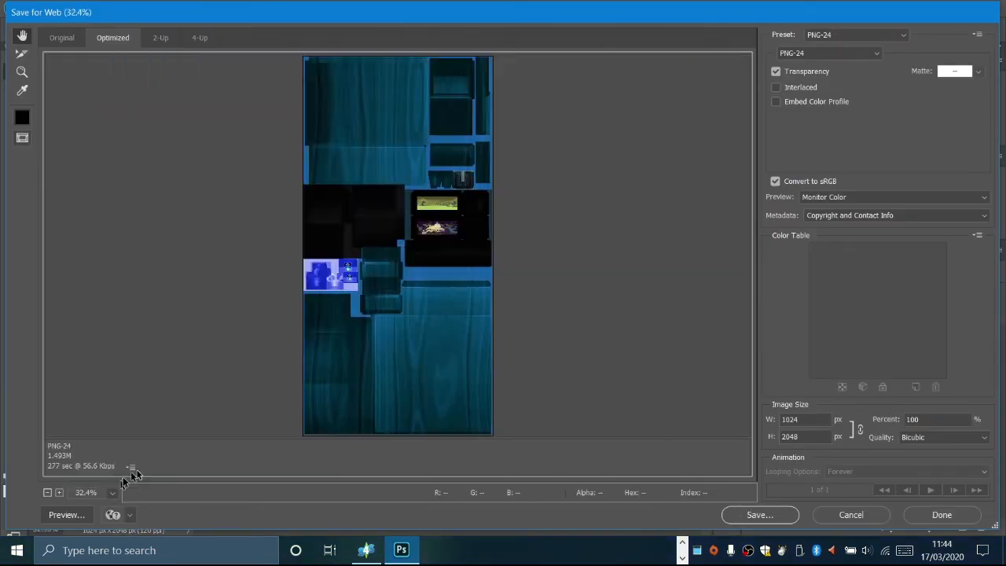
{"action": "left_click", "coordinate": [759, 514]}
{"action": "scroll", "coordinate": [135, 228], "scroll_direction": "down", "scroll_amount": 5}
{"action": "left_click", "coordinate": [134, 229]}
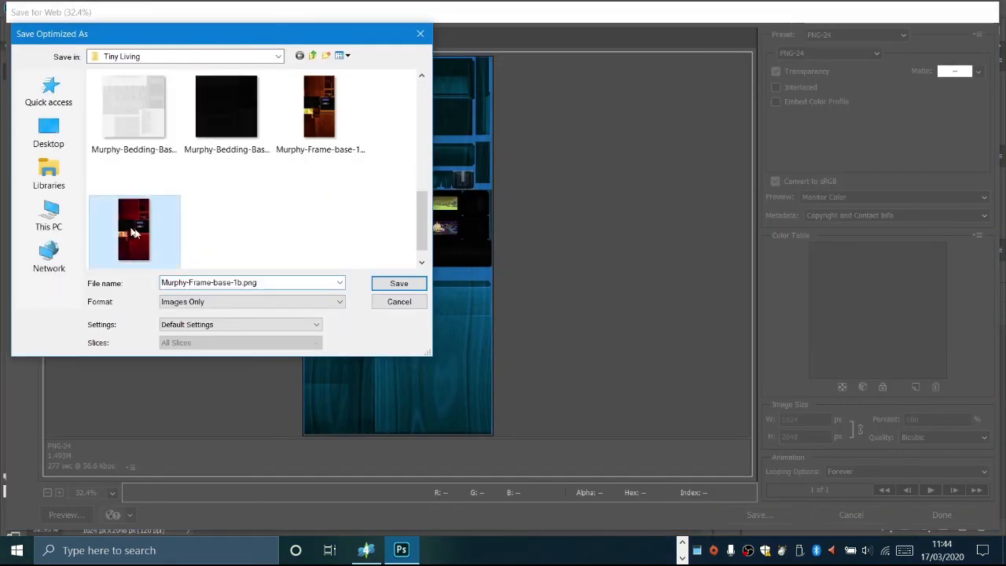
{"action": "left_click_drag", "start_coordinate": [241, 283], "coordinate": [231, 285]}
{"action": "type", "text": "6"}
{"action": "key", "text": "Return"}
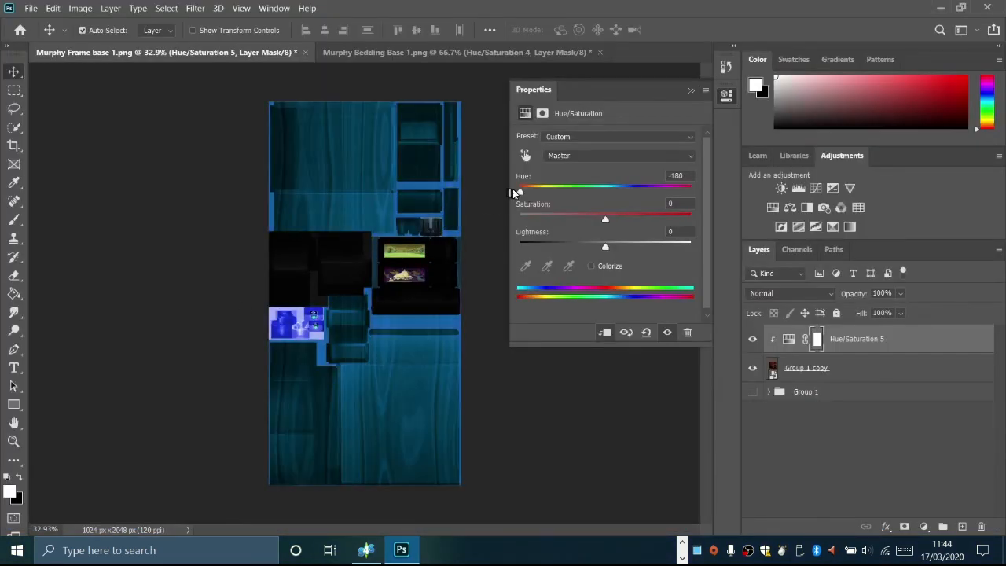
Step: Set the frame's hue to -149 and export it as a PNG-24 image named Murphy-Frame-base-1d.png
{"action": "left_click_drag", "start_coordinate": [517, 192], "coordinate": [531, 192]}
{"action": "left_click", "coordinate": [30, 8]}
{"action": "mouse_move", "coordinate": [110, 207]}
{"action": "left_click", "coordinate": [255, 257]}
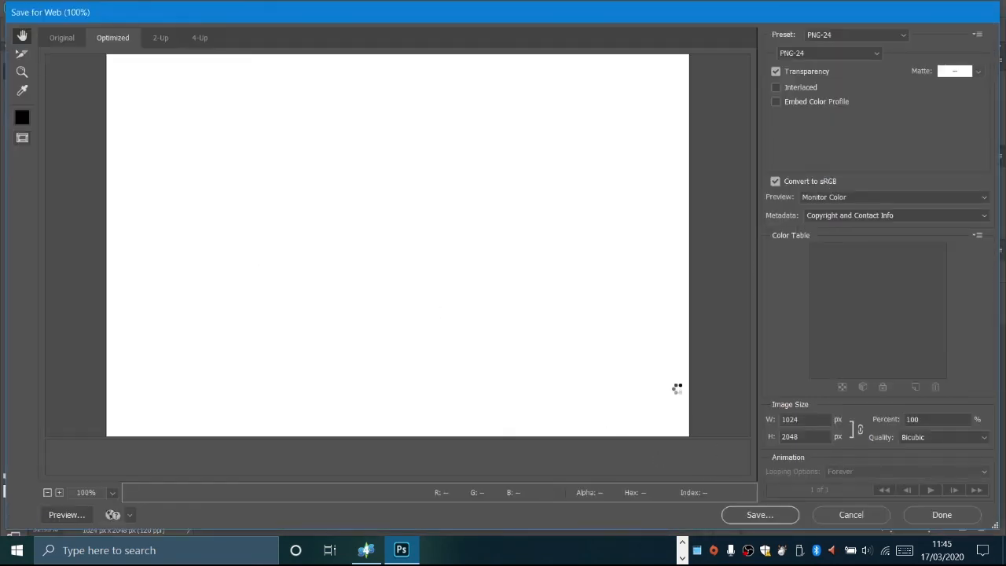
{"action": "left_click", "coordinate": [760, 514]}
{"action": "scroll", "coordinate": [272, 206], "scroll_direction": "down", "scroll_amount": 5}
{"action": "left_click", "coordinate": [268, 208]}
{"action": "left_click", "coordinate": [271, 283]}
{"action": "key", "text": "Return"}
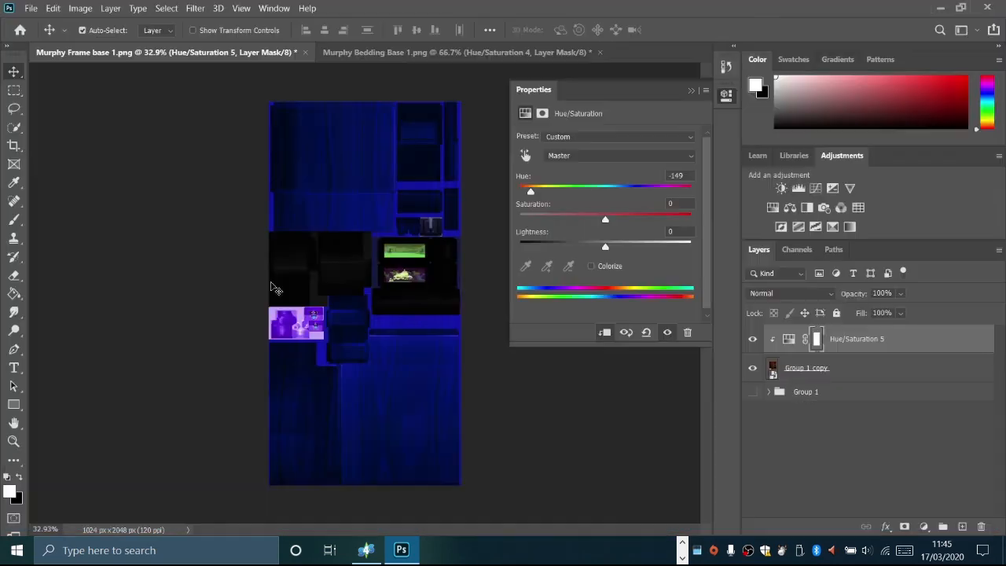
Step: Set the frame's hue to -90 and export it as a PNG-24 image named Murphy-Frame-base-1e.png
{"action": "left_click_drag", "start_coordinate": [530, 192], "coordinate": [549, 191]}
{"action": "left_click", "coordinate": [30, 7]}
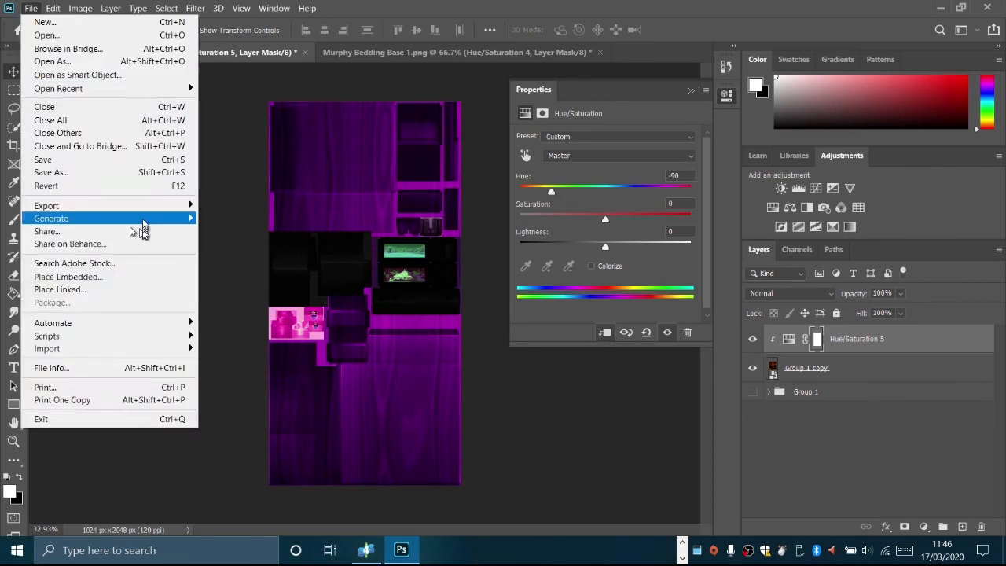
{"action": "mouse_move", "coordinate": [110, 208]}
{"action": "left_click", "coordinate": [253, 258]}
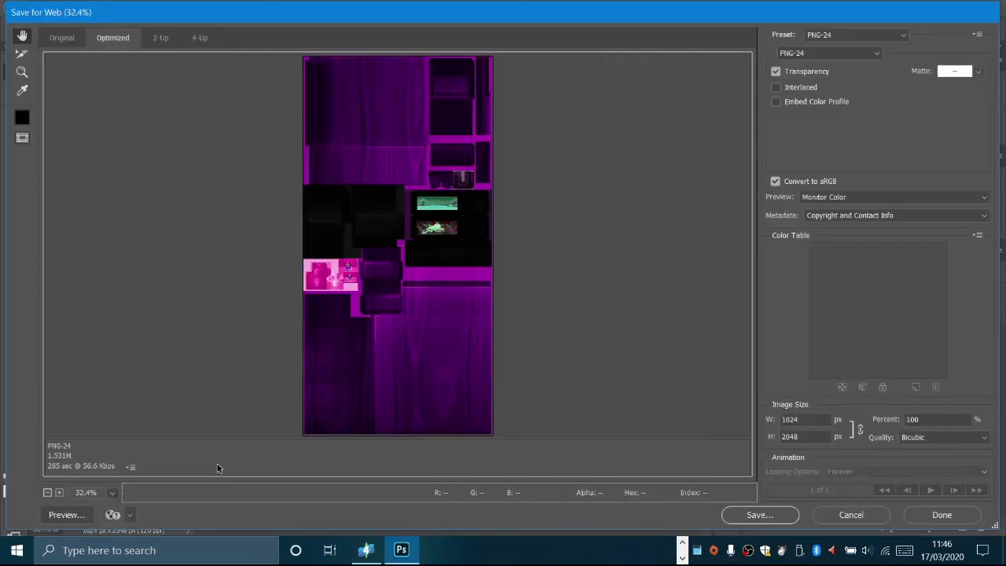
{"action": "left_click", "coordinate": [760, 514]}
{"action": "scroll", "coordinate": [272, 206], "scroll_direction": "down", "scroll_amount": 5}
{"action": "left_click", "coordinate": [314, 214]}
{"action": "key", "text": "Return"}
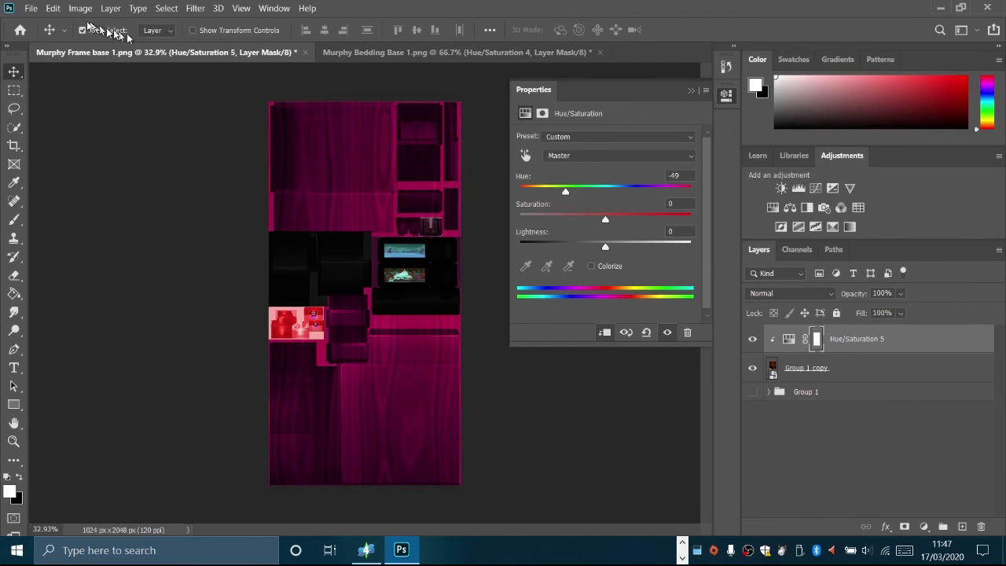
Step: Export the magenta frame variant with hue -49 as a PNG-24 image named Murphy-Frame-base-1f.png
{"action": "left_click", "coordinate": [30, 8]}
{"action": "mouse_move", "coordinate": [110, 208]}
{"action": "left_click", "coordinate": [216, 253]}
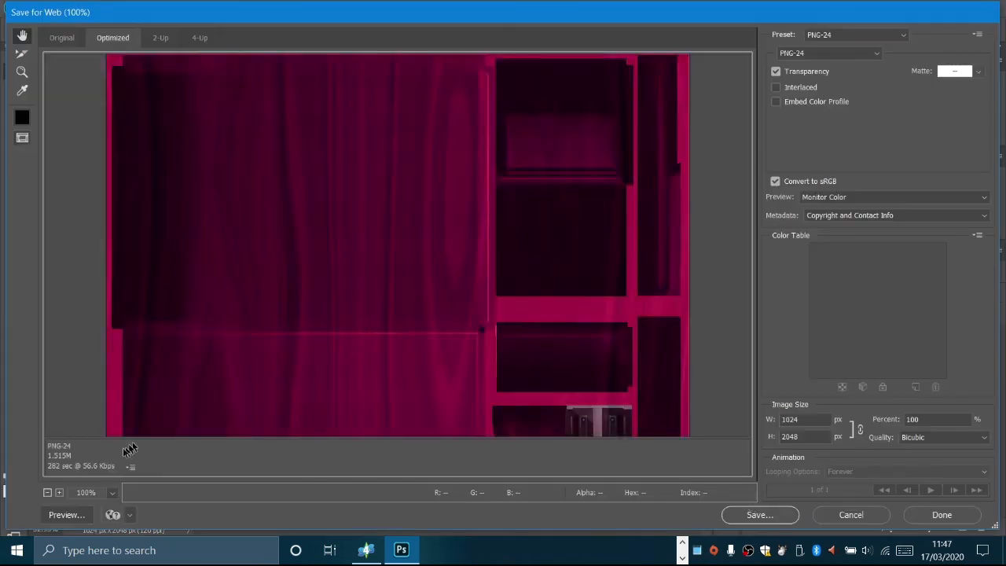
{"action": "left_click", "coordinate": [752, 511]}
{"action": "scroll", "coordinate": [272, 206], "scroll_direction": "down", "scroll_amount": 5}
{"action": "left_click", "coordinate": [135, 214]}
{"action": "left_click", "coordinate": [276, 284]}
{"action": "key", "text": "BackSpace"}
{"action": "key", "text": "BackSpace"}
{"action": "key", "text": "BackSpace"}
{"action": "key", "text": "BackSpace"}
{"action": "key", "text": "BackSpace"}
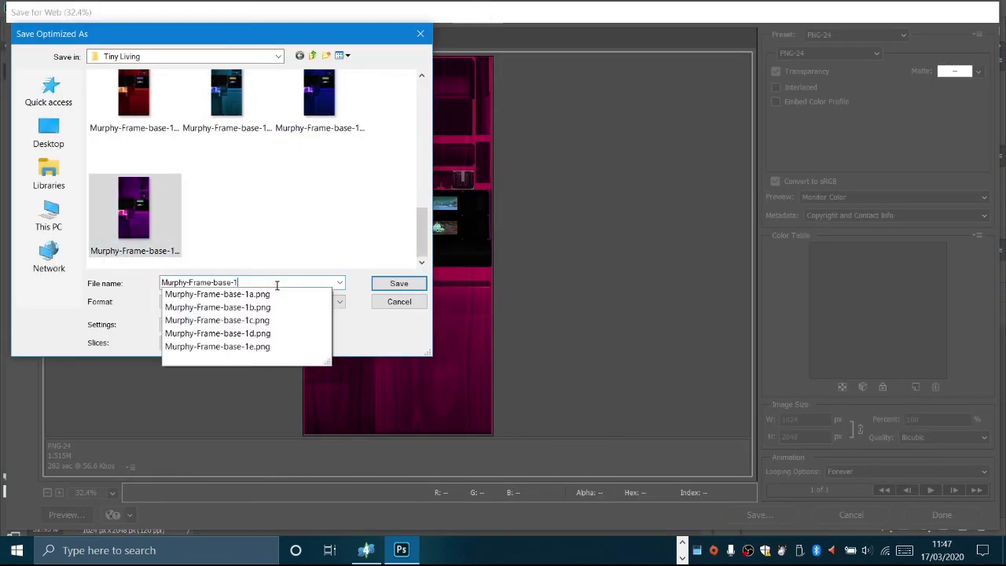
{"action": "key", "text": "Return"}
Step: Turn the frame light grey with hue -4, saturation -100 and lightness +62
{"action": "left_click_drag", "start_coordinate": [570, 192], "coordinate": [520, 221]}
{"action": "left_click_drag", "start_coordinate": [605, 247], "coordinate": [658, 247]}
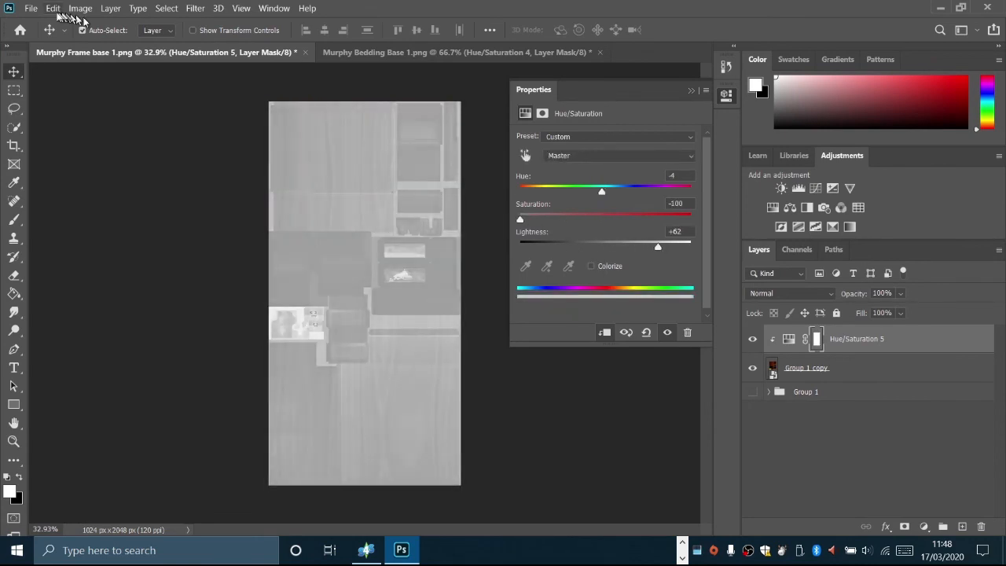
Step: Move Group 1 above the Hue/Saturation 5 adjustment, expand the group and make it visible
{"action": "left_click_drag", "start_coordinate": [794, 391], "coordinate": [778, 335]}
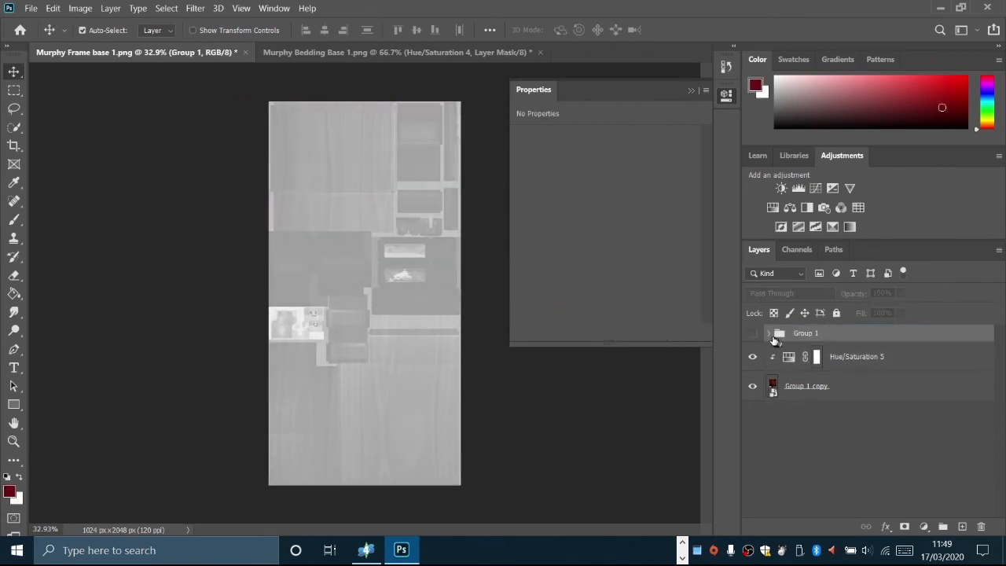
{"action": "left_click", "coordinate": [770, 334]}
{"action": "scroll", "coordinate": [755, 401], "scroll_direction": "down", "scroll_amount": 6}
{"action": "left_click", "coordinate": [754, 387]}
{"action": "scroll", "coordinate": [757, 391], "scroll_direction": "up", "scroll_amount": 6}
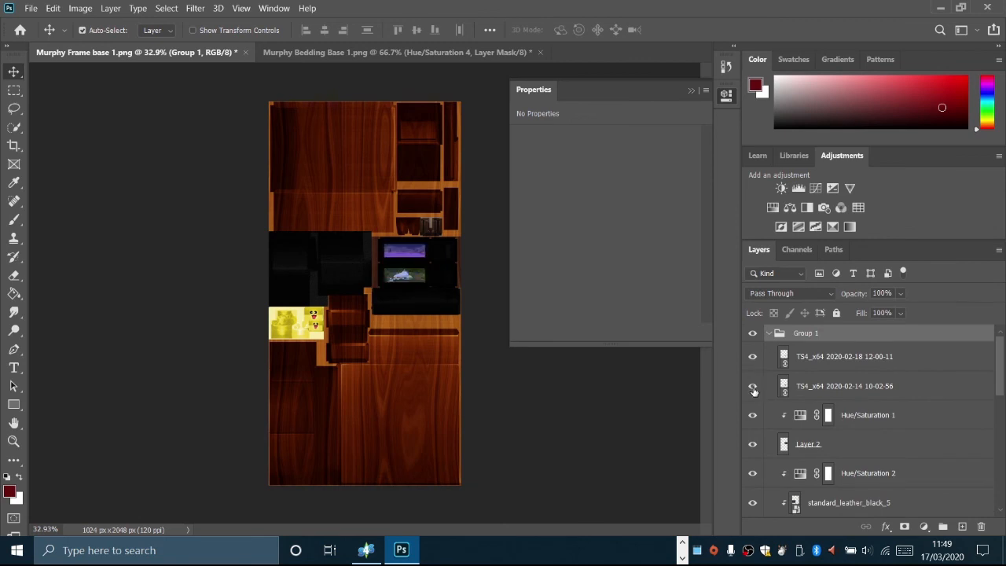
Step: Hide the wood layers inside Group 1, including Dark-Seamless-Wood-Background copy and Layer 1, keeping the leather, picture and decor layers shown
{"action": "scroll", "coordinate": [753, 393], "scroll_direction": "down", "scroll_amount": 5}
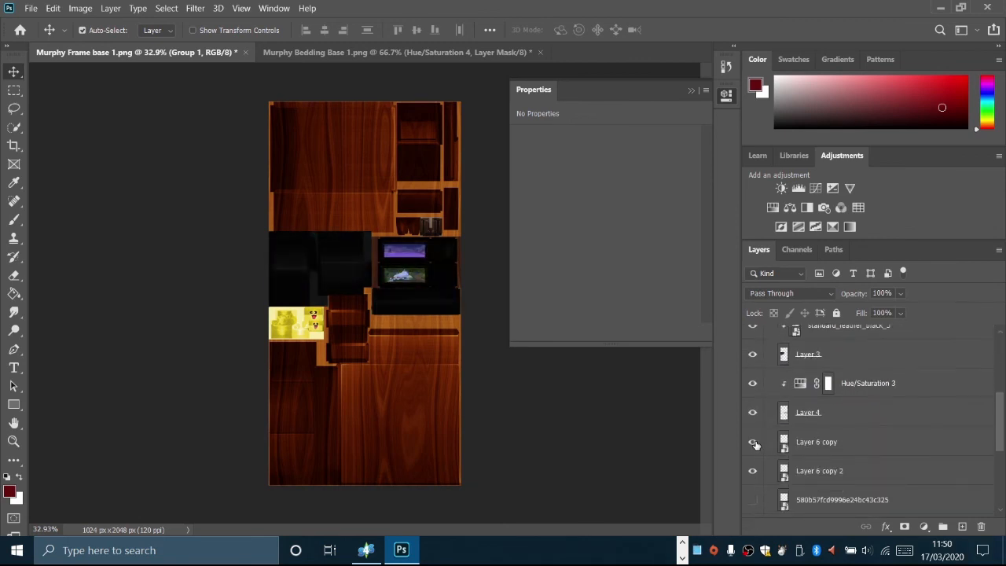
{"action": "scroll", "coordinate": [754, 445], "scroll_direction": "down", "scroll_amount": 4}
{"action": "left_click", "coordinate": [754, 417]}
{"action": "scroll", "coordinate": [753, 428], "scroll_direction": "up", "scroll_amount": 9}
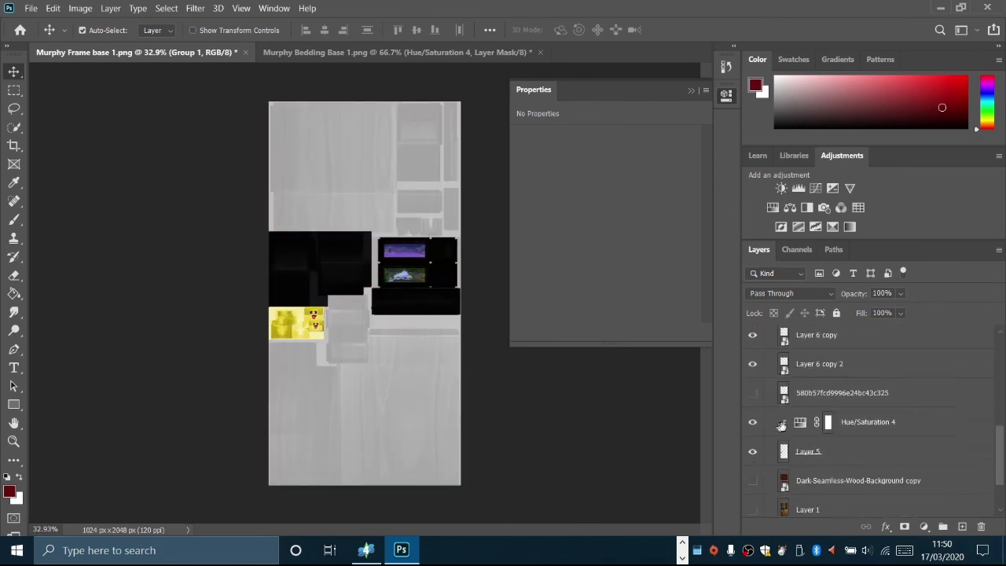
{"action": "left_click", "coordinate": [754, 445]}
{"action": "scroll", "coordinate": [754, 445], "scroll_direction": "down", "scroll_amount": 3}
{"action": "left_click", "coordinate": [753, 425]}
{"action": "left_click", "coordinate": [755, 484]}
Step: Export the light grey frame as a PNG-24 image named Murphy-Frame-base-1g
{"action": "key", "text": "ctrl+alt+shift+s"}
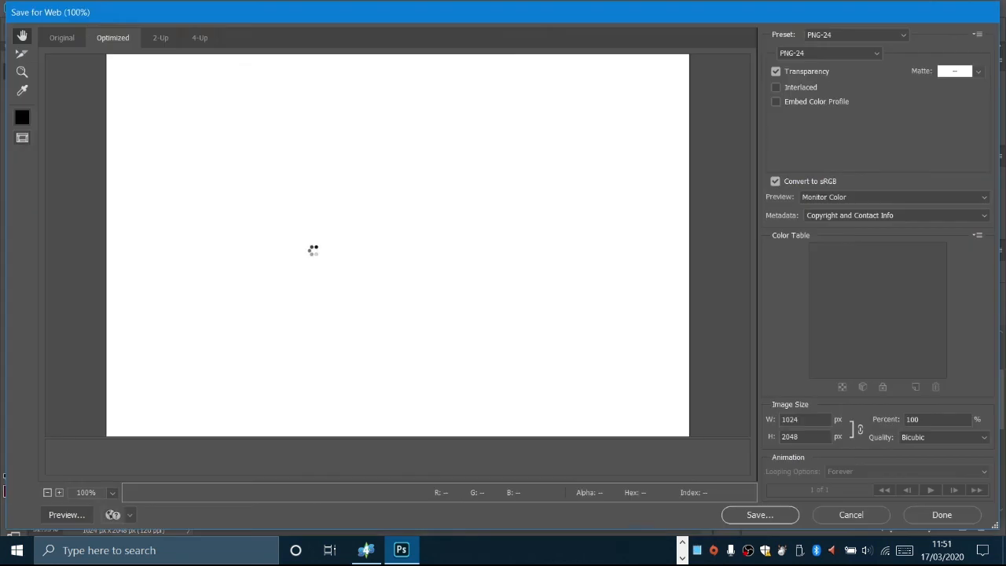
{"action": "left_click", "coordinate": [759, 515]}
{"action": "scroll", "coordinate": [315, 175], "scroll_direction": "down", "scroll_amount": 2}
{"action": "left_click", "coordinate": [227, 216]}
{"action": "left_click", "coordinate": [288, 283]}
{"action": "key", "text": "BackSpace"}
{"action": "key", "text": "BackSpace"}
{"action": "key", "text": "BackSpace"}
{"action": "key", "text": "BackSpace"}
{"action": "key", "text": "BackSpace"}
{"action": "type", "text": "g"}
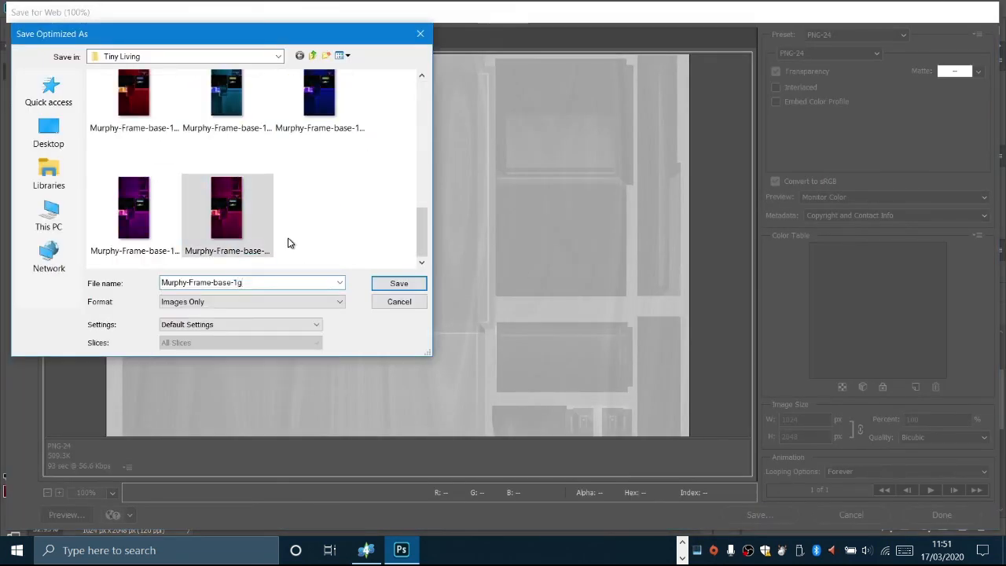
{"action": "key", "text": "Return"}
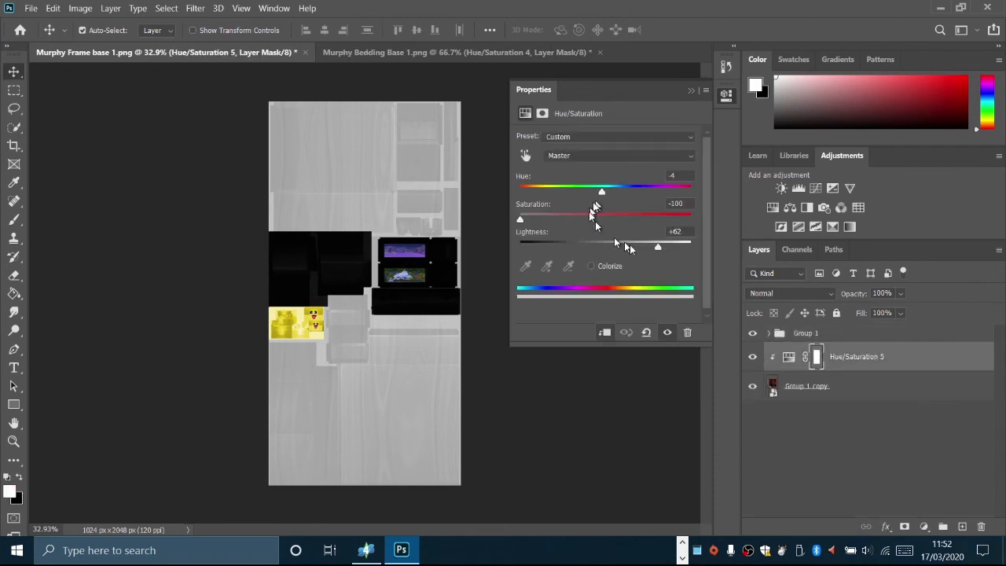
Step: Lower the frame's lightness to -84 and export it as a PNG-24 image named Murphy-Frame-base-1h
{"action": "left_click_drag", "start_coordinate": [605, 245], "coordinate": [535, 246]}
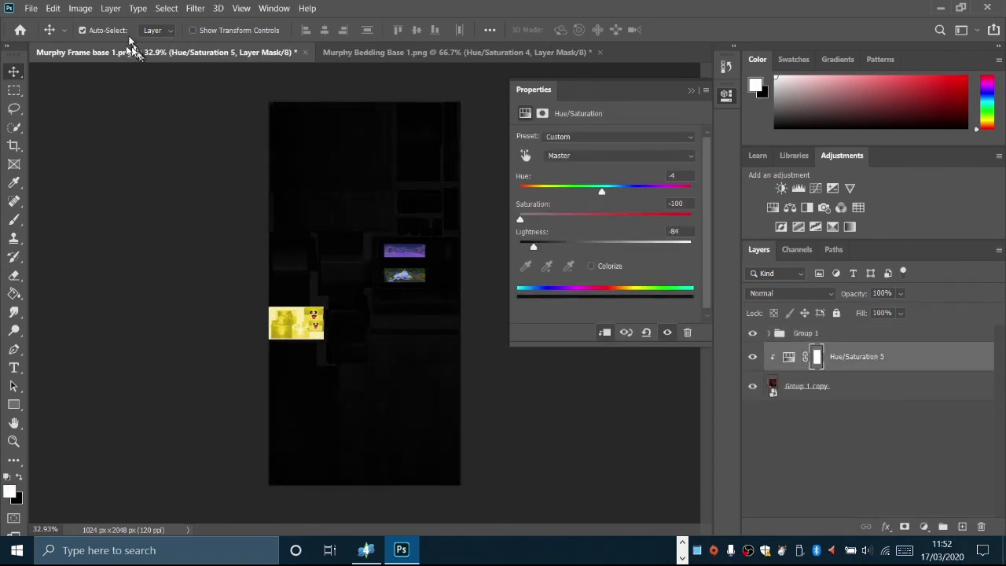
{"action": "key", "text": "ctrl+alt+shift+s"}
{"action": "left_click", "coordinate": [760, 515]}
{"action": "scroll", "coordinate": [314, 175], "scroll_direction": "down", "scroll_amount": 2}
{"action": "left_click", "coordinate": [320, 216]}
{"action": "left_click_drag", "start_coordinate": [233, 284], "coordinate": [266, 285]}
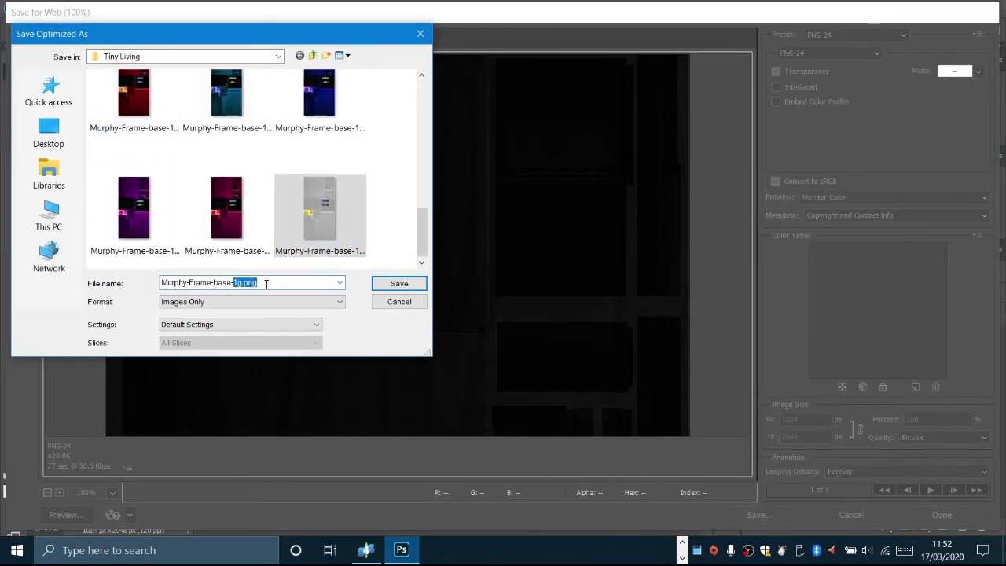
{"action": "type", "text": "1h"}
{"action": "left_click", "coordinate": [386, 285]}
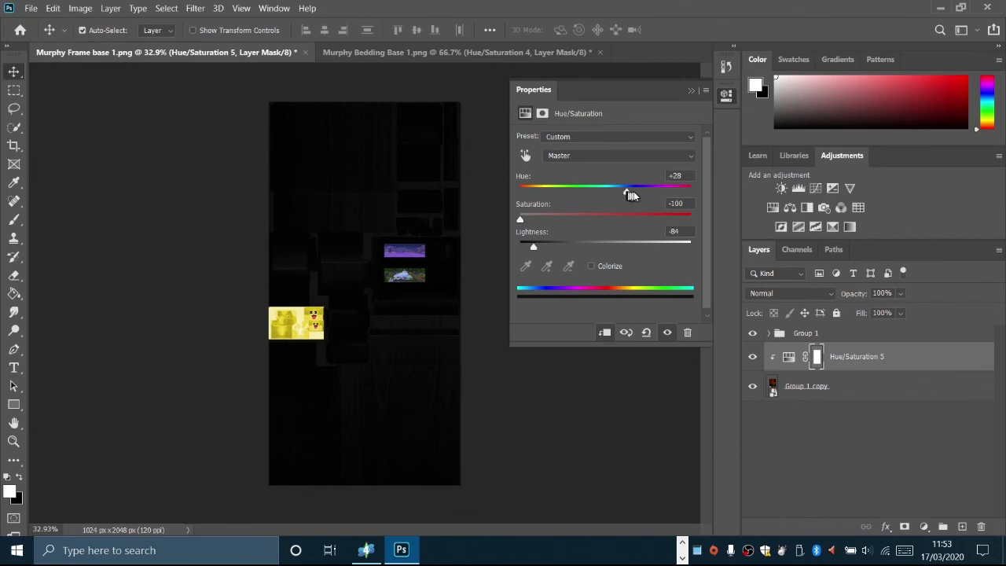
Step: Export the very dark reddish-brown frame variant as a PNG-24 image named Murphy-Frame-base-1i
{"action": "key", "text": "ctrl+alt+shift+s"}
{"action": "left_click", "coordinate": [759, 515]}
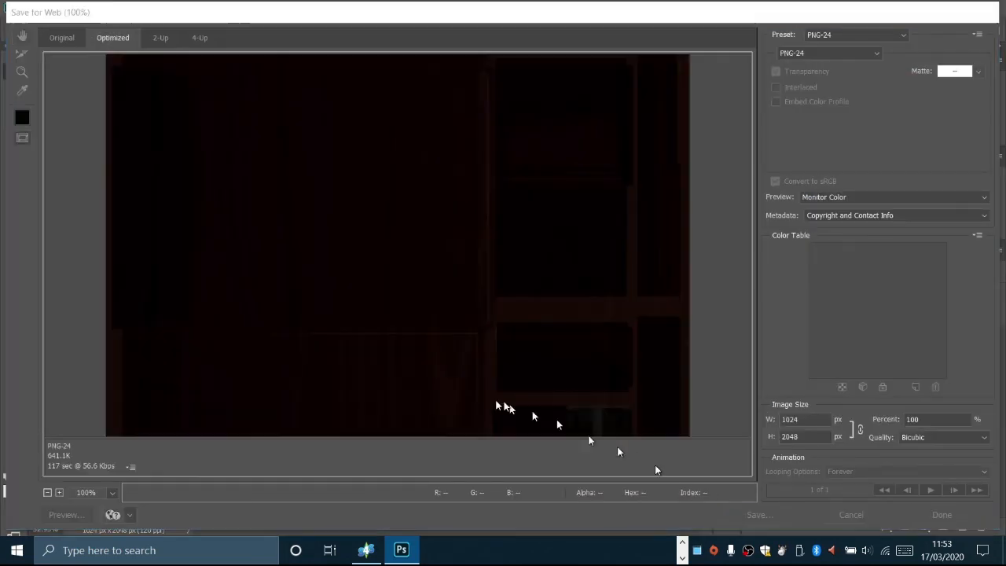
{"action": "scroll", "coordinate": [236, 176], "scroll_direction": "down", "scroll_amount": 2}
{"action": "left_click", "coordinate": [132, 216]}
{"action": "left_click_drag", "start_coordinate": [233, 283], "coordinate": [267, 291]}
{"action": "type", "text": "1i"}
{"action": "key", "text": "Return"}
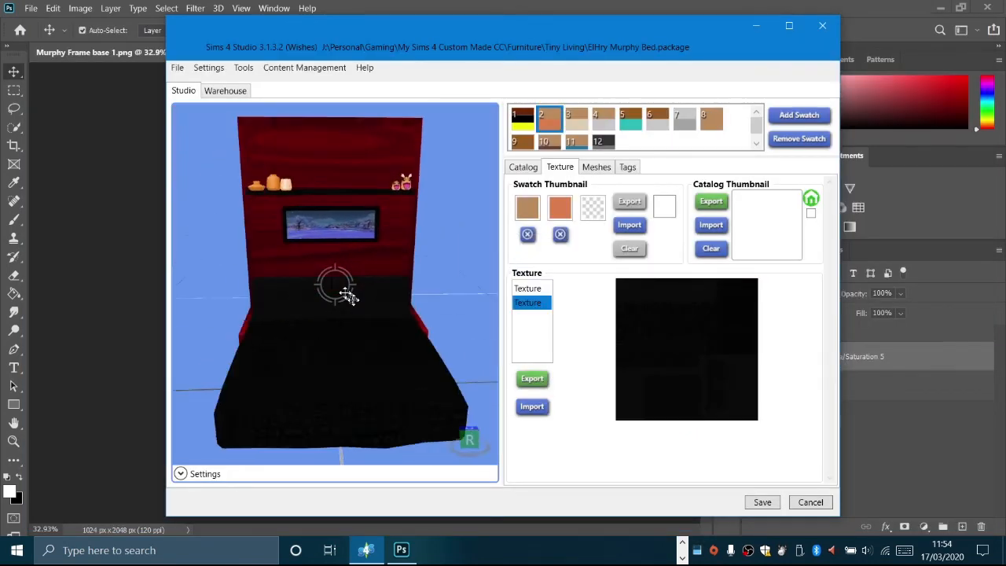
Step: In Sims 4 Studio, recolour swatch 2's thumbnail in dark red and black, and import the exported textures for the following swatches
{"action": "left_click", "coordinate": [560, 208]}
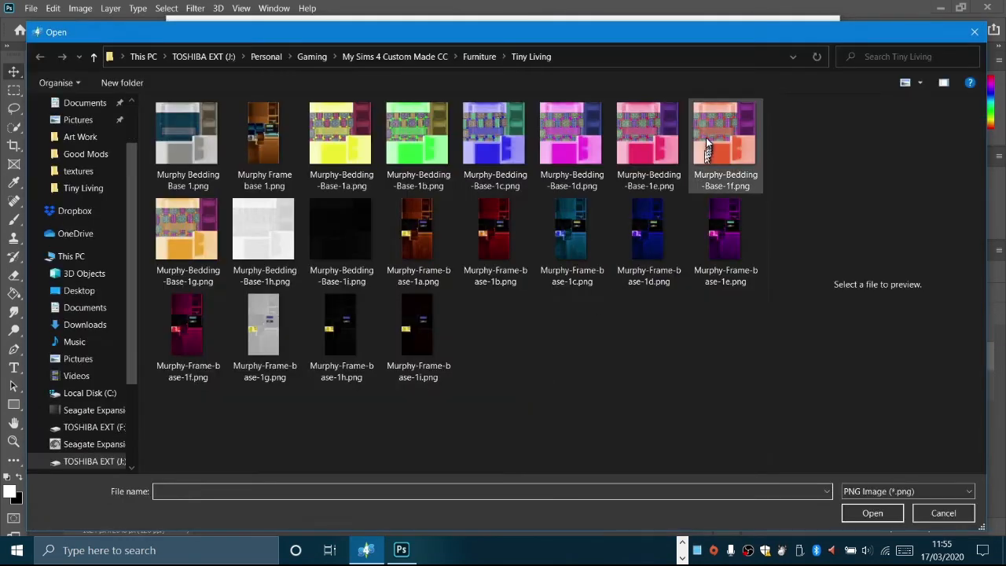
{"action": "left_click", "coordinate": [577, 139]}
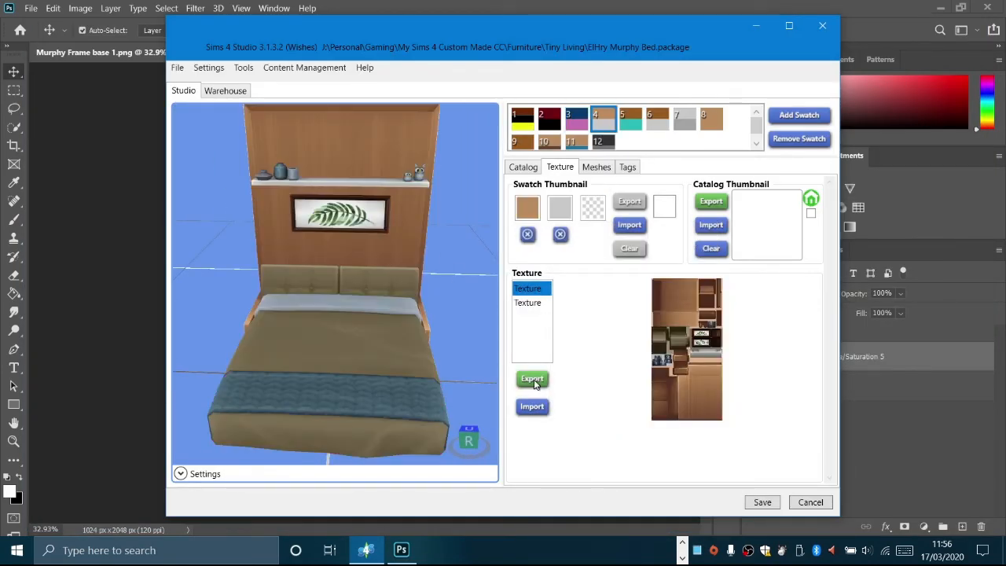
{"action": "left_click", "coordinate": [533, 407]}
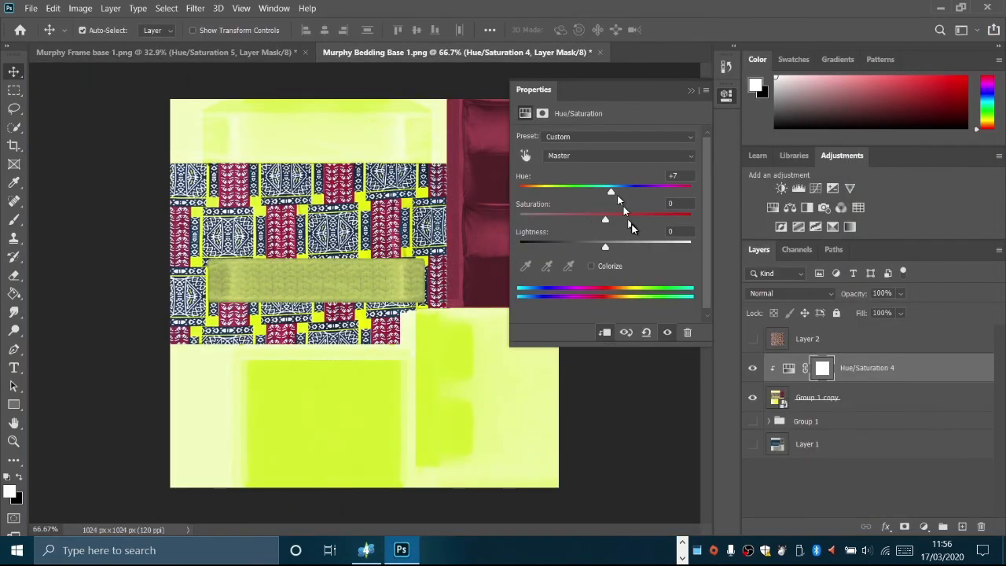
Step: Back in Photoshop, recolour the bedding dark red with hue -63, saturation +68 and lightness -68
{"action": "left_click_drag", "start_coordinate": [617, 195], "coordinate": [568, 195]}
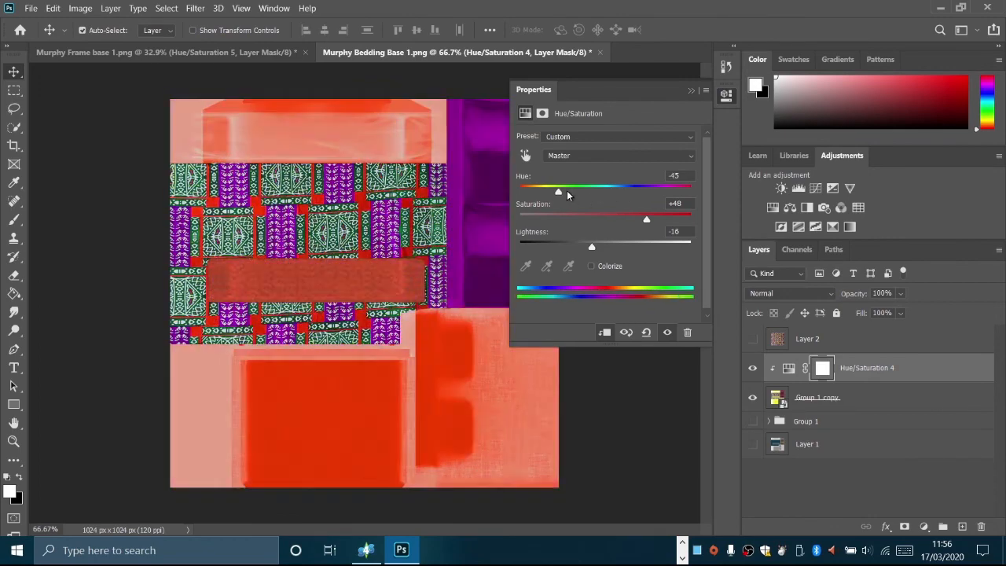
{"action": "left_click_drag", "start_coordinate": [648, 220], "coordinate": [663, 219]}
{"action": "left_click_drag", "start_coordinate": [592, 247], "coordinate": [555, 247]}
{"action": "left_click_drag", "start_coordinate": [559, 194], "coordinate": [562, 194]}
{"action": "left_click_drag", "start_coordinate": [555, 247], "coordinate": [548, 247]}
Step: Export the dark red bedding as a PNG-24 image, continuing the lettered Murphy-Bedding-Base-1 file series
{"action": "left_click", "coordinate": [31, 8]}
{"action": "mouse_move", "coordinate": [110, 203]}
{"action": "left_click", "coordinate": [245, 245]}
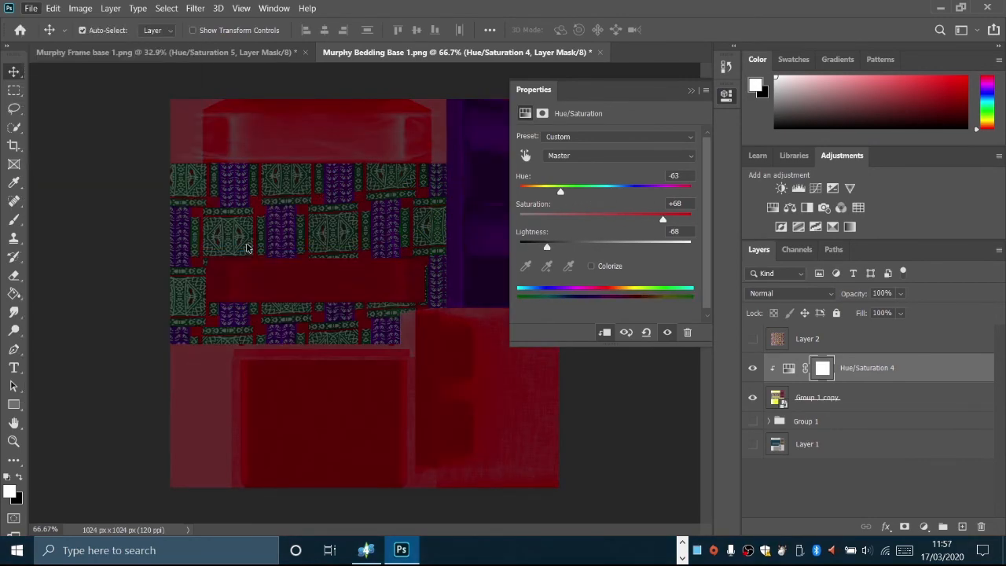
{"action": "key", "text": "Return"}
{"action": "left_click", "coordinate": [235, 232]}
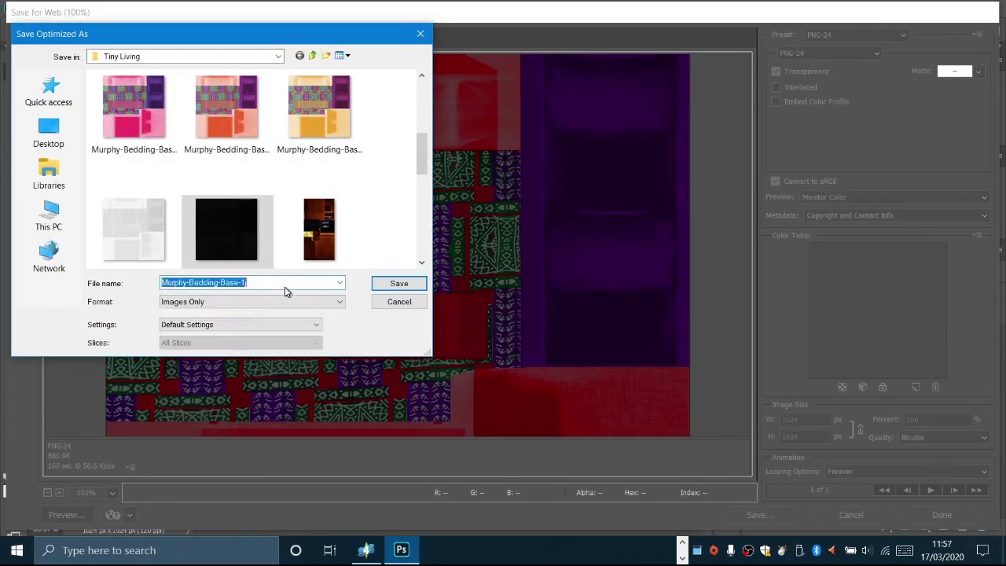
{"action": "key", "text": "Return"}
Step: Recolour the bedding dark blue with hue -170 and lightness -88, and export it as the next PNG-24 image in the bedding series
{"action": "left_click_drag", "start_coordinate": [569, 191], "coordinate": [614, 191]}
{"action": "left_click_drag", "start_coordinate": [548, 247], "coordinate": [570, 246]}
{"action": "left_click", "coordinate": [31, 8]}
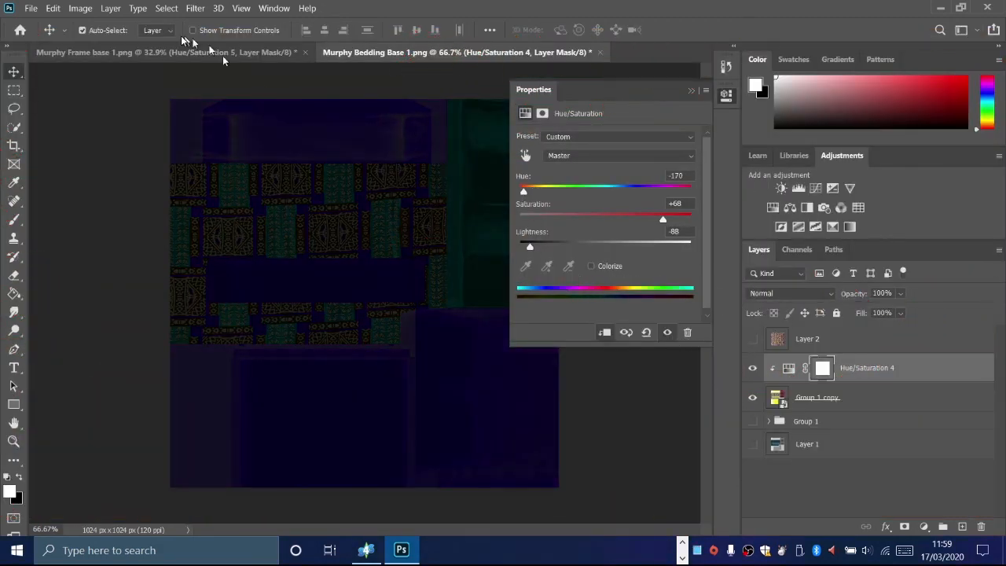
{"action": "left_click", "coordinate": [31, 8]}
{"action": "mouse_move", "coordinate": [47, 198]}
{"action": "left_click", "coordinate": [299, 257]}
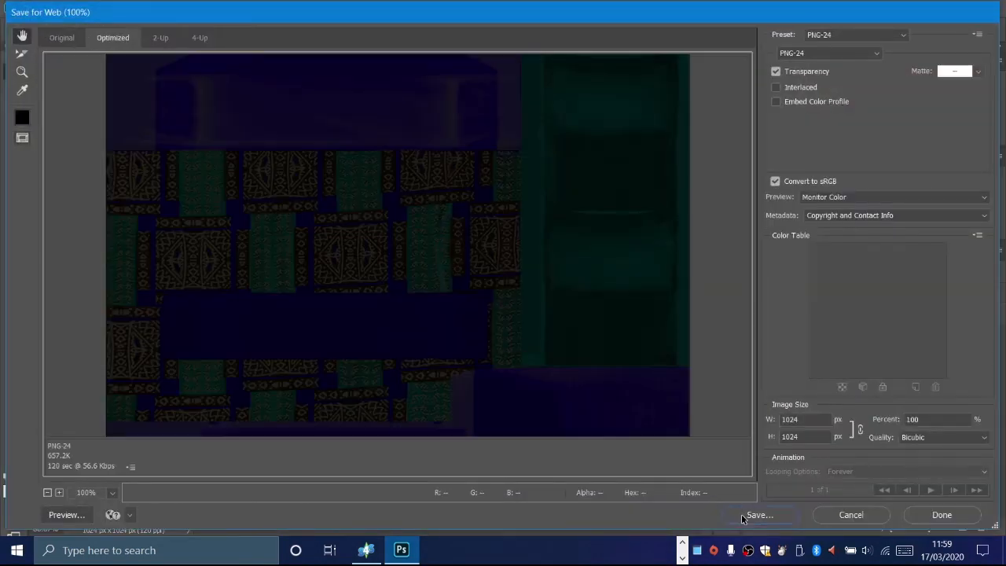
{"action": "left_click", "coordinate": [742, 519]}
{"action": "scroll", "coordinate": [339, 242], "scroll_direction": "down", "scroll_amount": 3}
{"action": "double_click", "coordinate": [296, 287]}
{"action": "key", "text": "Return"}
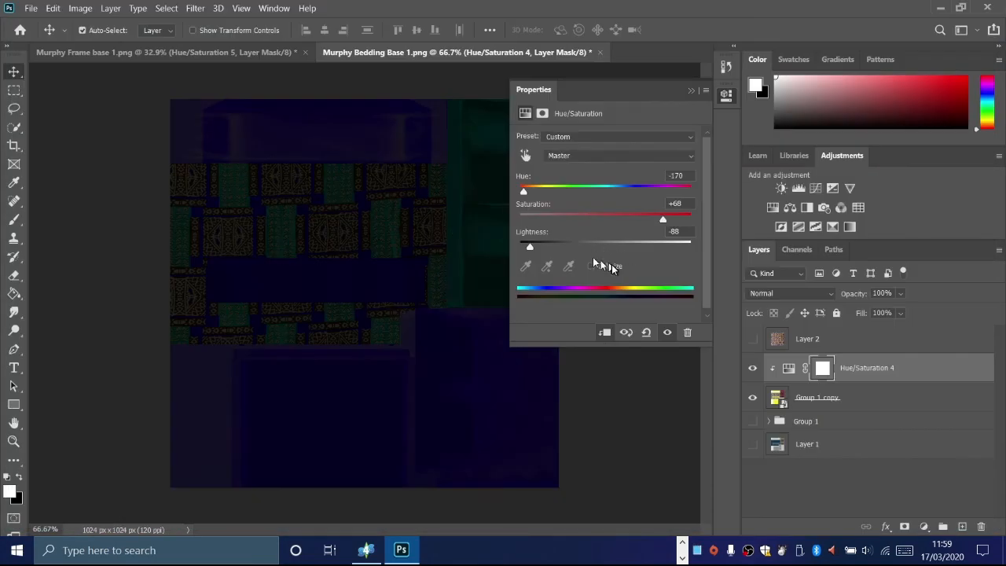
Step: Colorize the bedding deep blue with hue 237, saturation 81 and lightness -54
{"action": "left_click", "coordinate": [591, 266]}
{"action": "left_click_drag", "start_coordinate": [525, 247], "coordinate": [602, 220]}
{"action": "left_click_drag", "start_coordinate": [568, 191], "coordinate": [636, 191]}
{"action": "left_click_drag", "start_coordinate": [601, 219], "coordinate": [647, 219]}
{"action": "left_click_drag", "start_coordinate": [573, 247], "coordinate": [559, 247]}
{"action": "left_click_drag", "start_coordinate": [647, 220], "coordinate": [651, 220]}
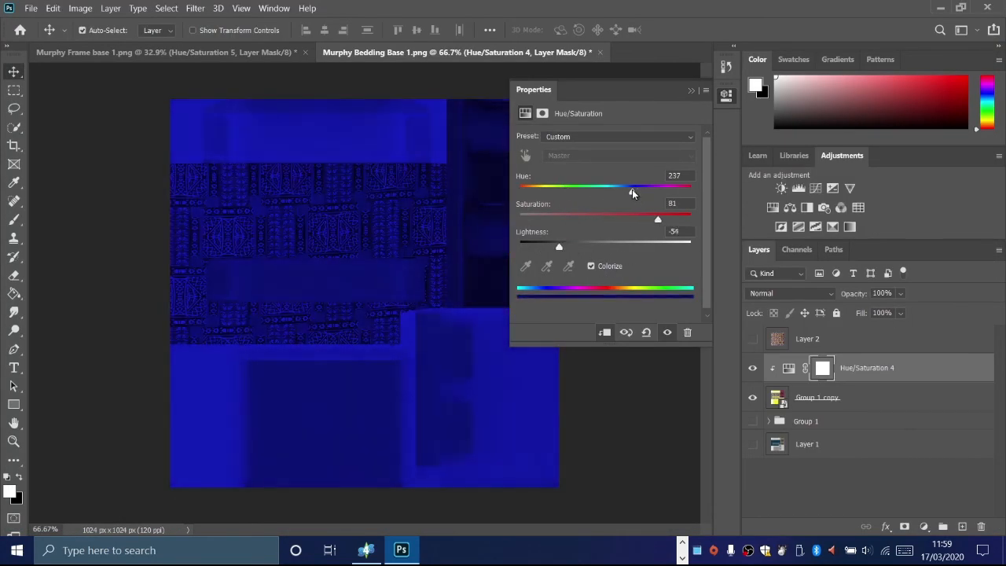
Step: Lower the bedding's lightness further and export it as the PNG-24 image Murphy-Bedding-Base-1m.png
{"action": "left_click_drag", "start_coordinate": [559, 246], "coordinate": [540, 248]}
{"action": "left_click", "coordinate": [31, 8]}
{"action": "mouse_move", "coordinate": [94, 206]}
{"action": "left_click", "coordinate": [300, 257]}
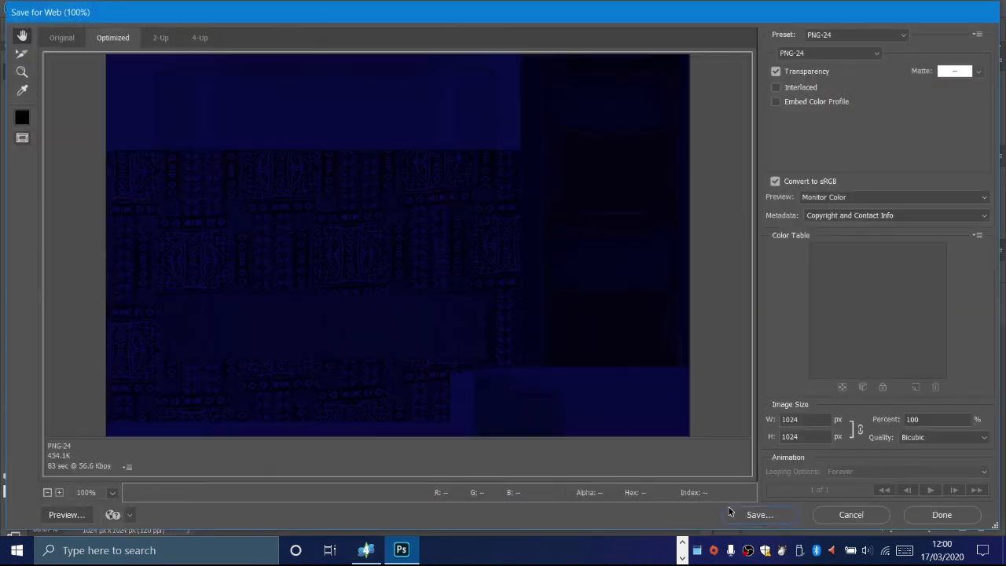
{"action": "left_click", "coordinate": [729, 510]}
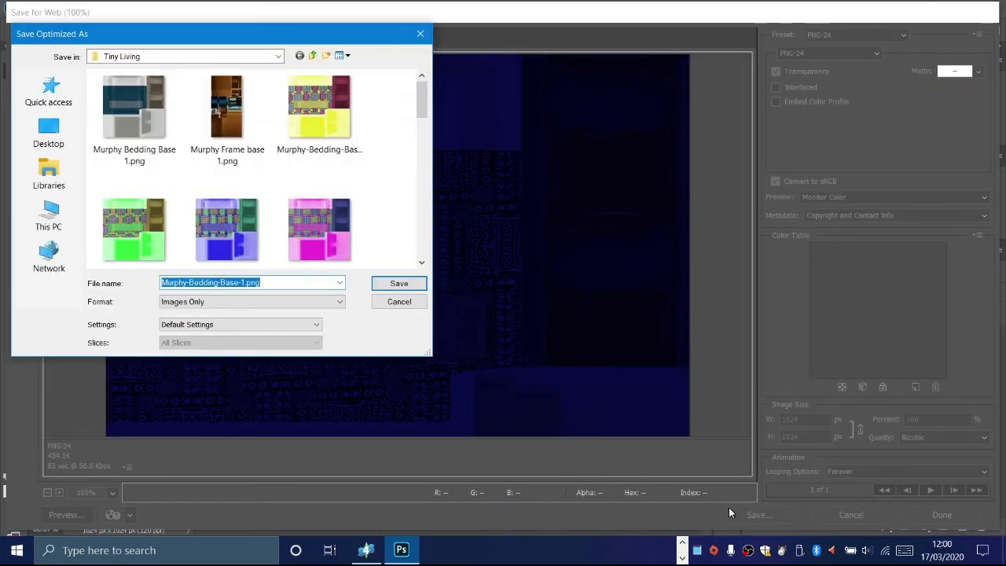
{"action": "scroll", "coordinate": [237, 124], "scroll_direction": "down", "scroll_amount": 4}
{"action": "left_click", "coordinate": [237, 124]}
{"action": "left_click_drag", "start_coordinate": [244, 283], "coordinate": [267, 288]}
{"action": "key", "text": "BackSpace"}
{"action": "key", "text": "Return"}
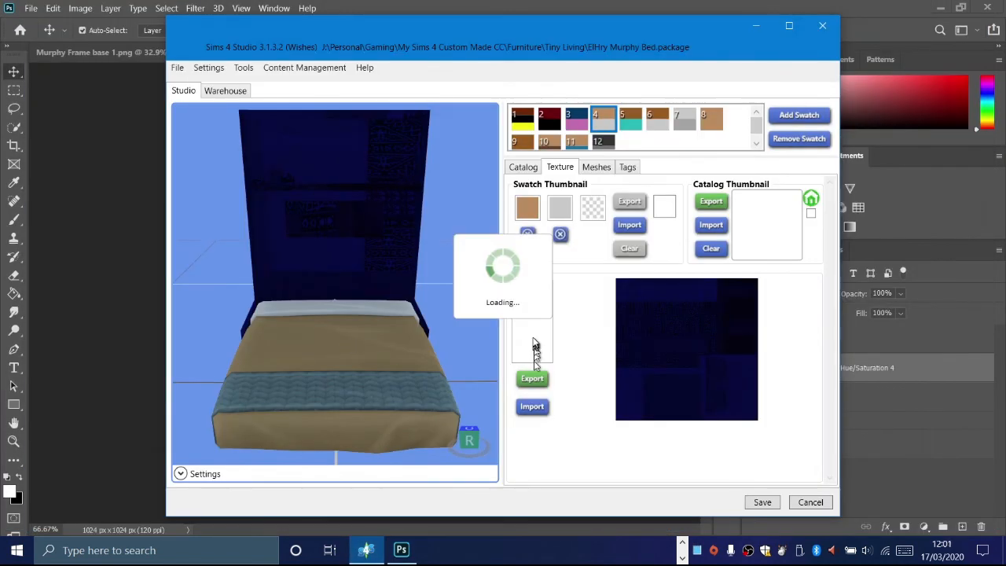
Step: In Sims 4 Studio, import Murphy-Bedding-Base-1h.png as the bedding texture of swatch 4
{"action": "left_click", "coordinate": [528, 303]}
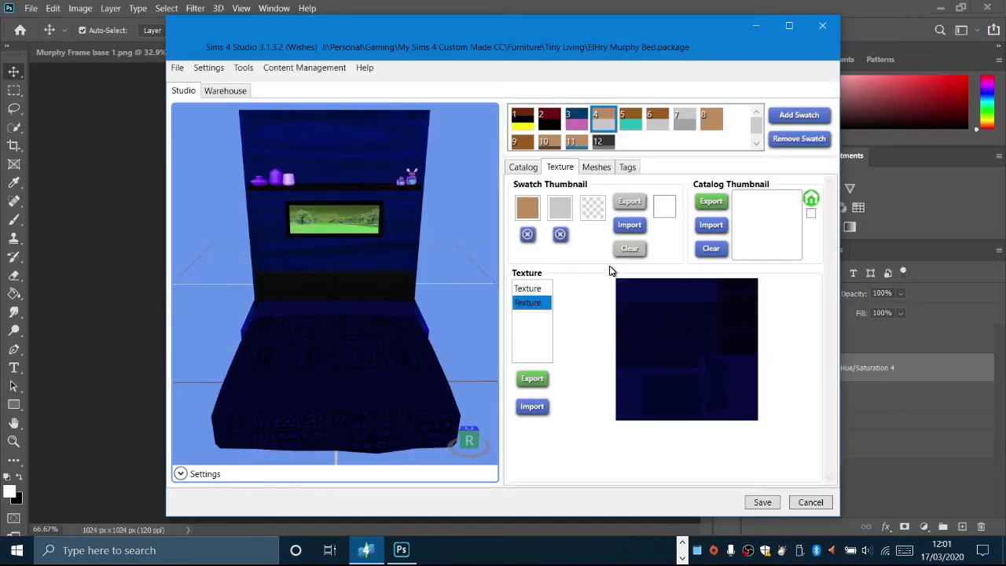
{"action": "mouse_move", "coordinate": [244, 338]}
{"action": "right_mouse_down"}
{"action": "mouse_move", "coordinate": [543, 256]}
{"action": "mouse_move", "coordinate": [235, 320]}
{"action": "right_mouse_up"}
{"action": "left_click", "coordinate": [532, 407]}
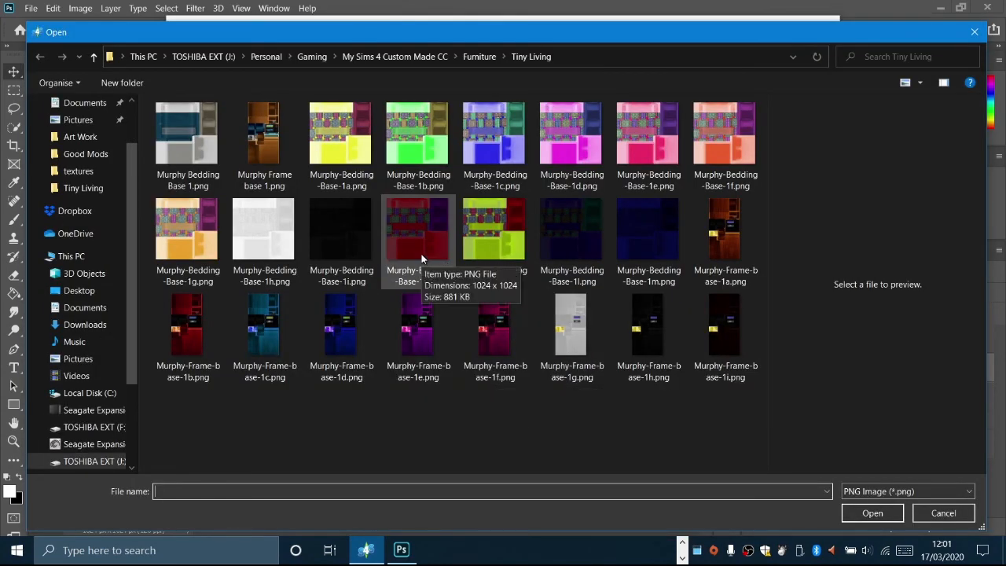
{"action": "left_click", "coordinate": [264, 240]}
{"action": "left_click", "coordinate": [871, 513]}
{"action": "right_click_drag", "start_coordinate": [396, 347], "coordinate": [528, 346]}
Step: Set swatch 4's first thumbnail colour to dark blue #030363 and add black as the third colour
{"action": "left_click", "coordinate": [530, 211]}
{"action": "left_click", "coordinate": [673, 284]}
{"action": "left_click", "coordinate": [660, 273]}
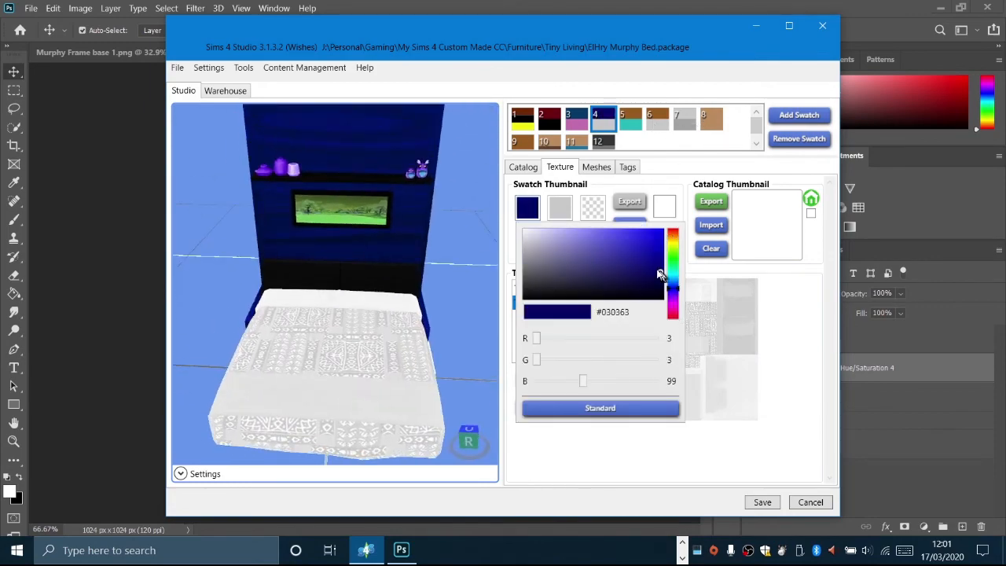
{"action": "left_click", "coordinate": [594, 212]}
Step: Import Murphy-Frame-base-1e.png as the frame texture of swatch 5
{"action": "left_click", "coordinate": [633, 120]}
{"action": "left_click", "coordinate": [533, 408]}
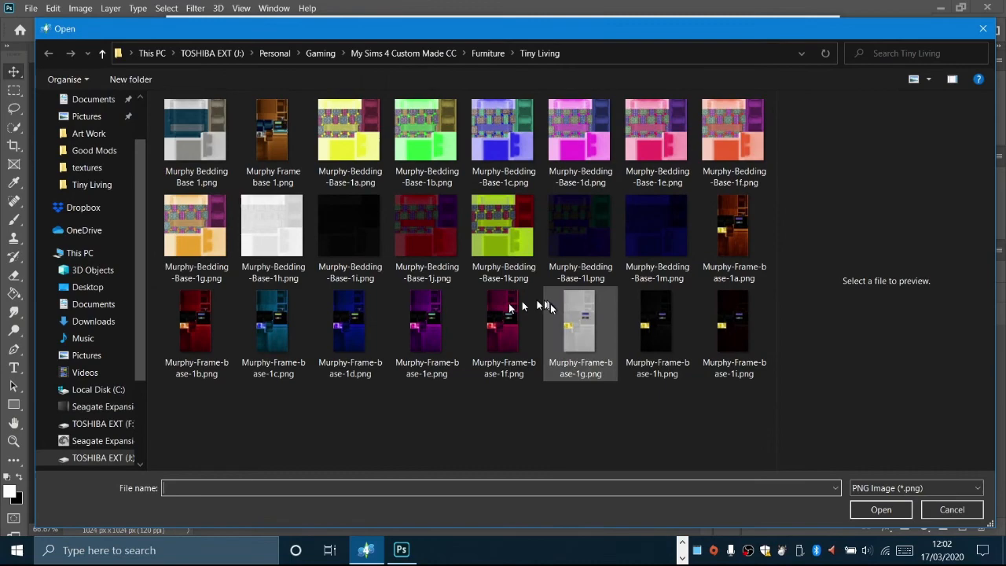
{"action": "left_click", "coordinate": [432, 322]}
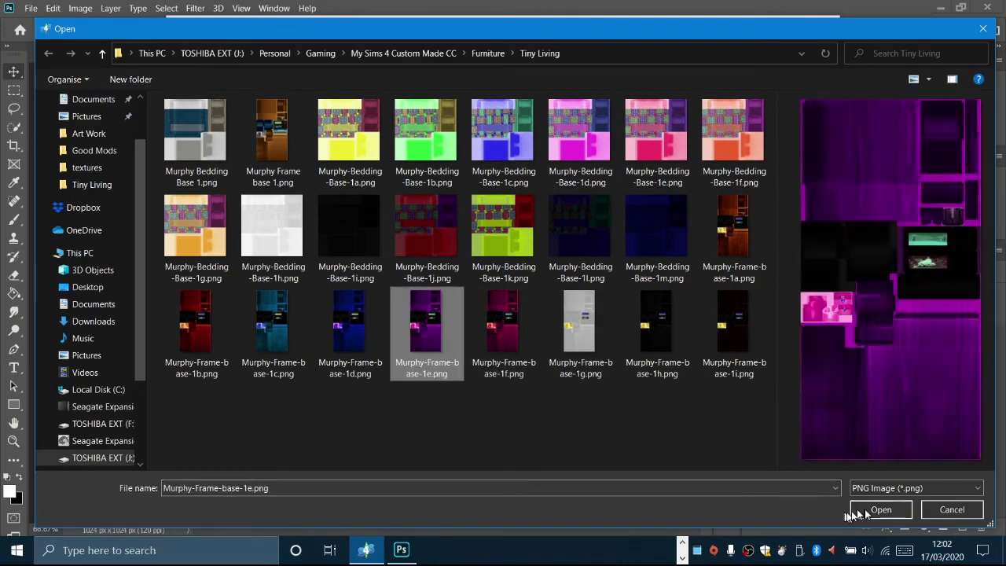
{"action": "left_click", "coordinate": [865, 511]}
{"action": "right_click_drag", "start_coordinate": [393, 307], "coordinate": [491, 159]}
{"action": "right_click_drag", "start_coordinate": [434, 174], "coordinate": [346, 196]}
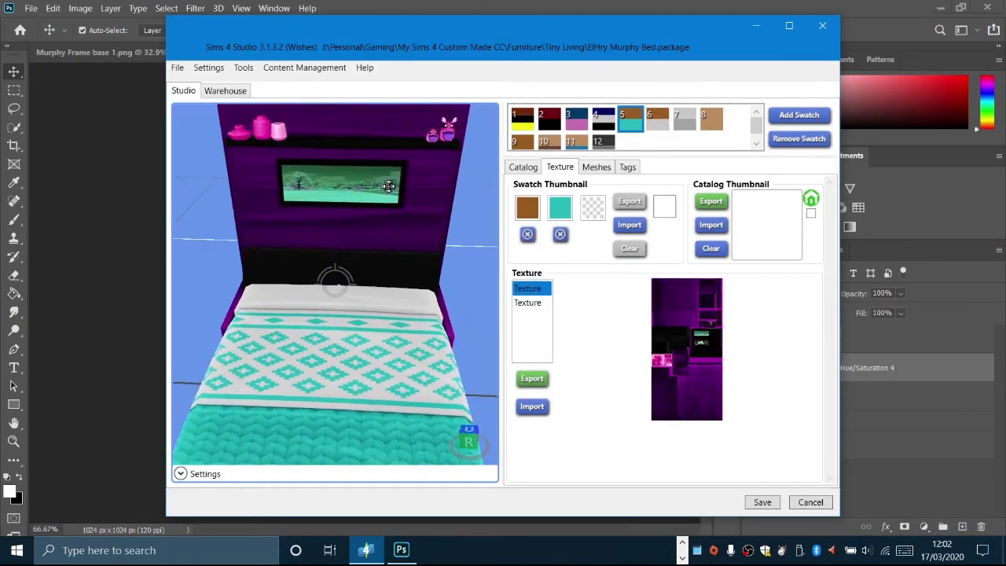
{"action": "scroll", "coordinate": [338, 236], "scroll_direction": "down", "scroll_amount": 3}
Step: Import Murphy-Bedding-Base-1d.png as the bedding texture of swatch 5
{"action": "left_click", "coordinate": [529, 303]}
{"action": "left_click", "coordinate": [532, 410]}
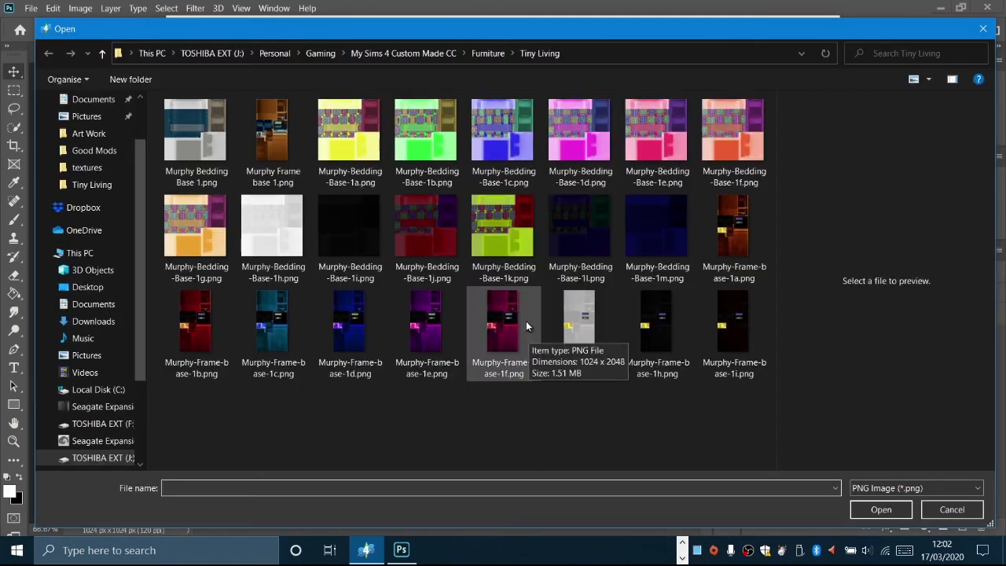
{"action": "left_click_drag", "start_coordinate": [528, 24], "coordinate": [533, 47]}
{"action": "double_click", "coordinate": [584, 134]}
{"action": "right_click_drag", "start_coordinate": [377, 315], "coordinate": [312, 406]}
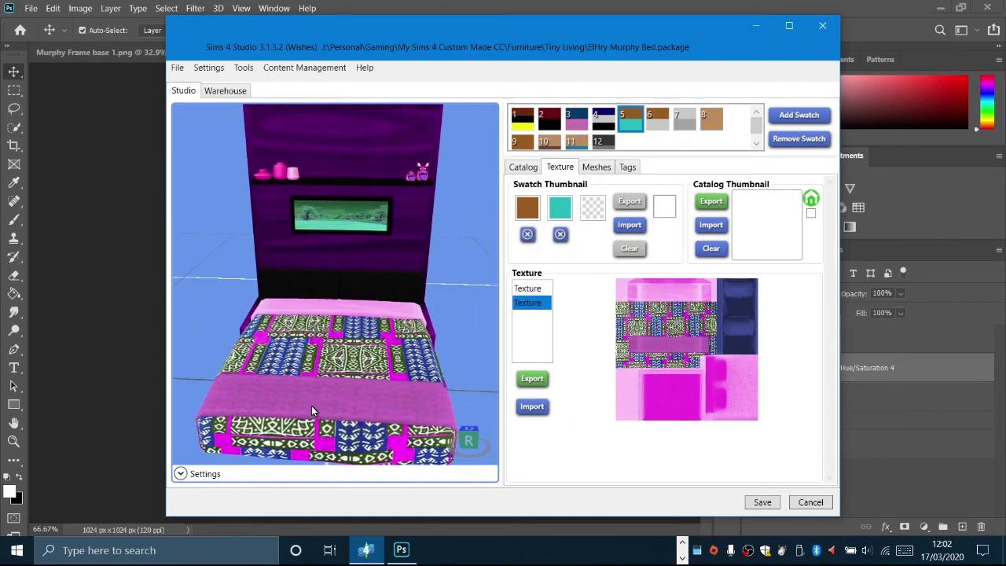
Step: Set swatch 5's first thumbnail colour to purple #B256AB and add black as the third colour
{"action": "left_click", "coordinate": [528, 207]}
{"action": "left_click", "coordinate": [594, 233]}
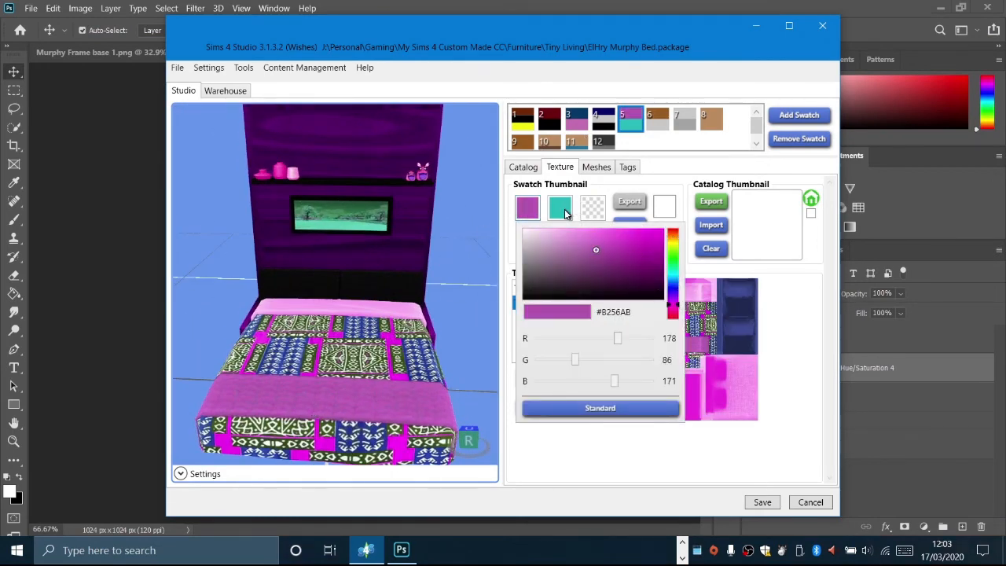
{"action": "left_click", "coordinate": [561, 207]}
{"action": "left_click", "coordinate": [593, 207]}
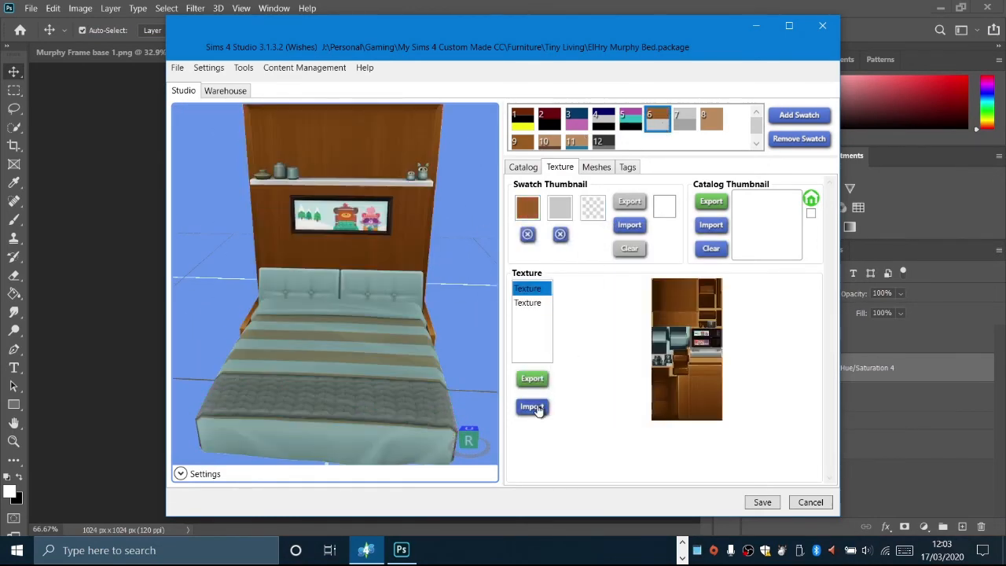
Step: Import Murphy-Frame-base-1f.png as the frame texture and Murphy-Bedding-Base-1e.png as the bedding texture of swatch 6
{"action": "left_click", "coordinate": [534, 407]}
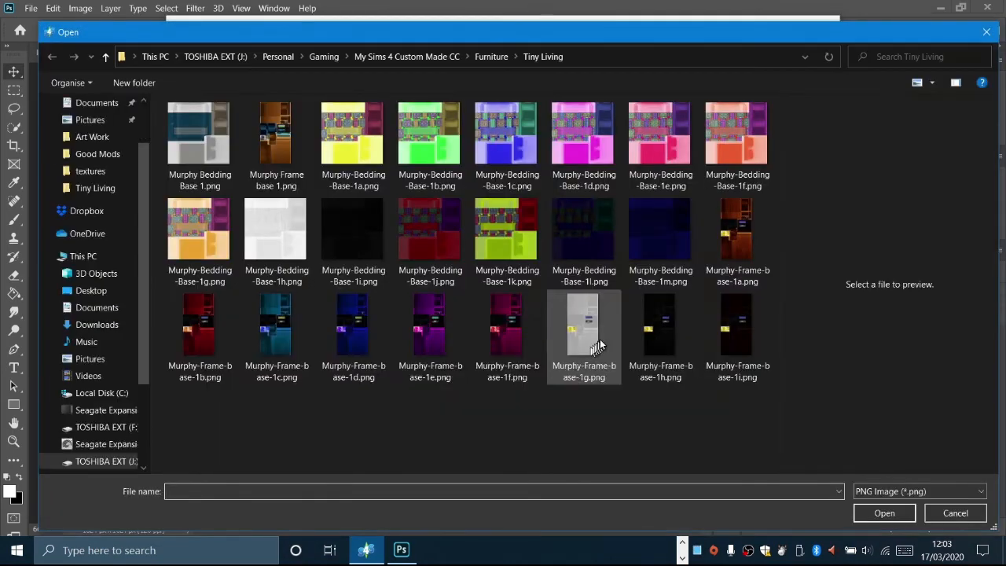
{"action": "double_click", "coordinate": [599, 346]}
{"action": "left_click", "coordinate": [527, 407]}
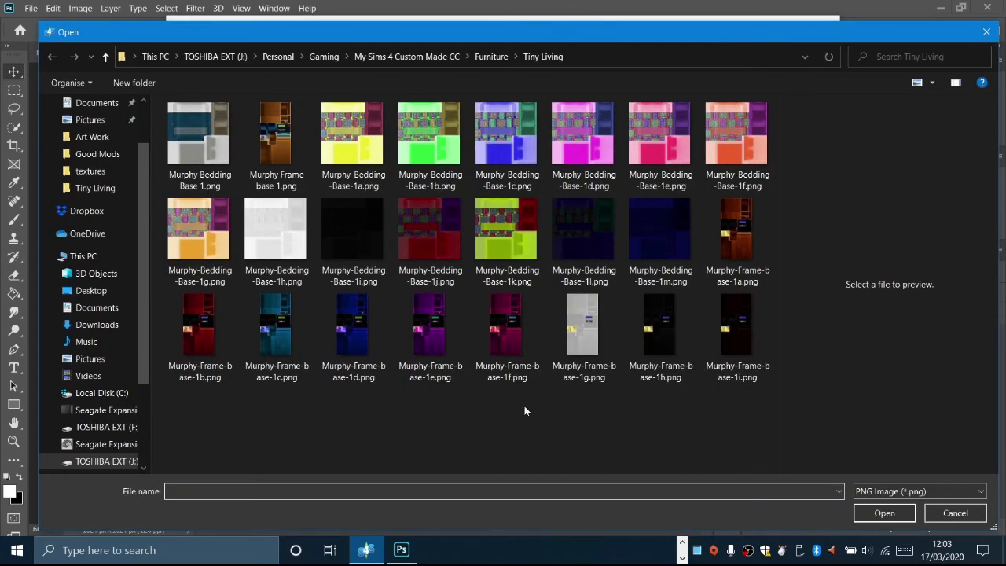
{"action": "left_click_drag", "start_coordinate": [617, 33], "coordinate": [607, 17]}
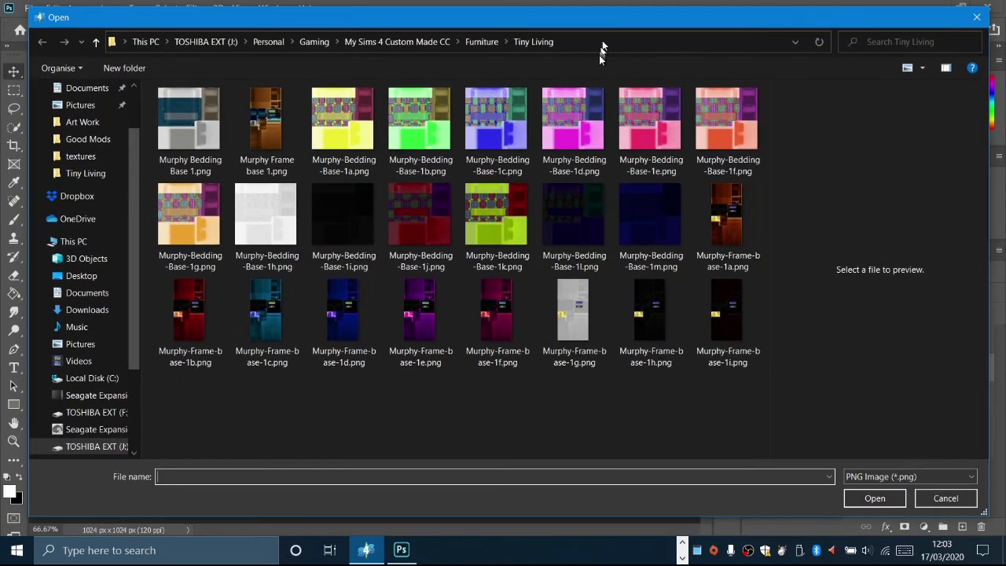
{"action": "double_click", "coordinate": [628, 122]}
Step: Set swatch 6's thumbnail colours to magenta and black
{"action": "left_click", "coordinate": [528, 207]}
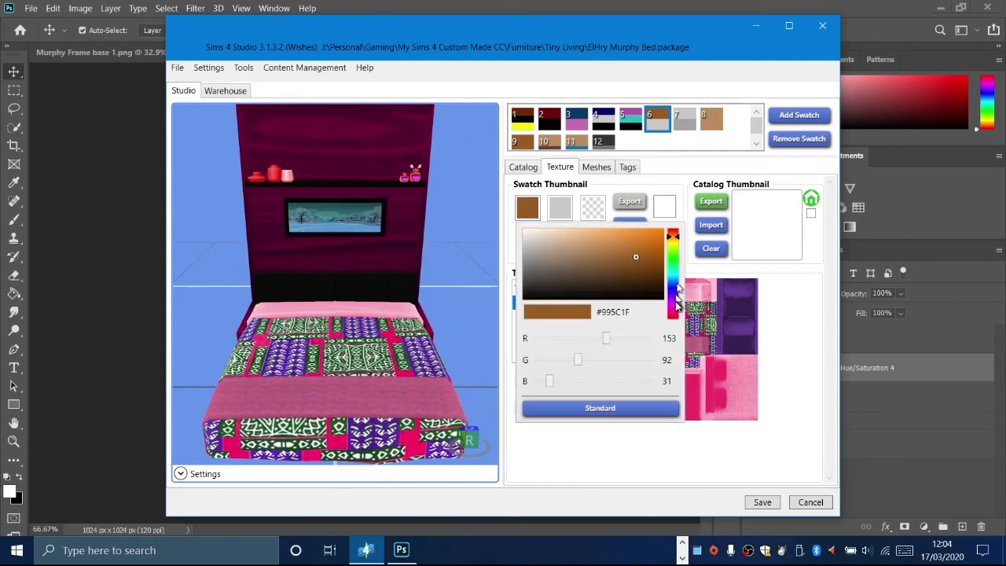
{"action": "left_click_drag", "start_coordinate": [676, 303], "coordinate": [676, 307]}
{"action": "left_click", "coordinate": [628, 248]}
{"action": "left_click", "coordinate": [564, 212]}
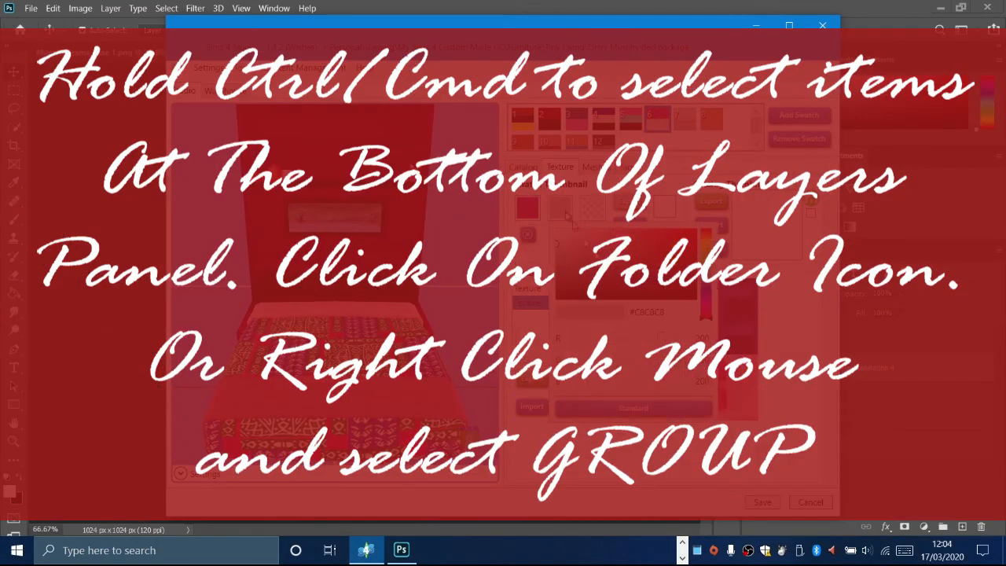
{"action": "left_click", "coordinate": [613, 283]}
{"action": "left_click", "coordinate": [596, 220]}
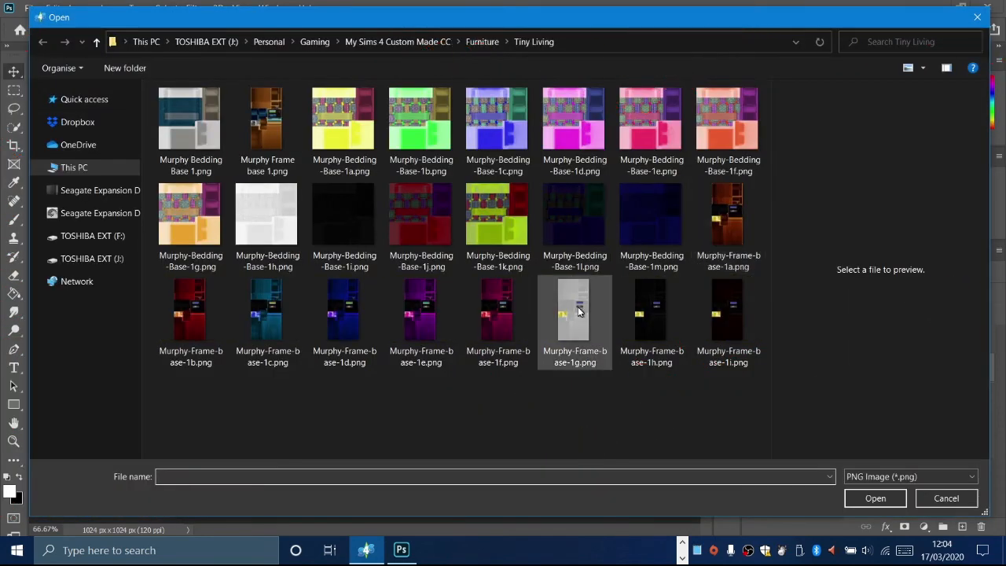
Step: Import Murphy-Frame-base-1g.png as the frame texture of swatch 7
{"action": "double_click", "coordinate": [578, 306]}
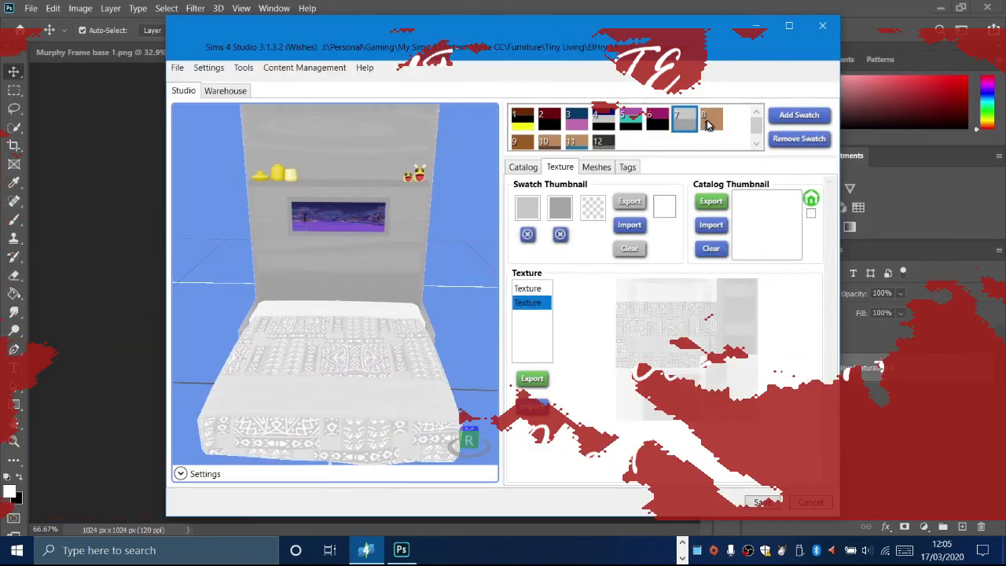
Step: Import the darkest brown frame image and Murphy-Bedding-Base-1k.png as the frame and bedding textures of swatch 8
{"action": "left_click", "coordinate": [708, 124]}
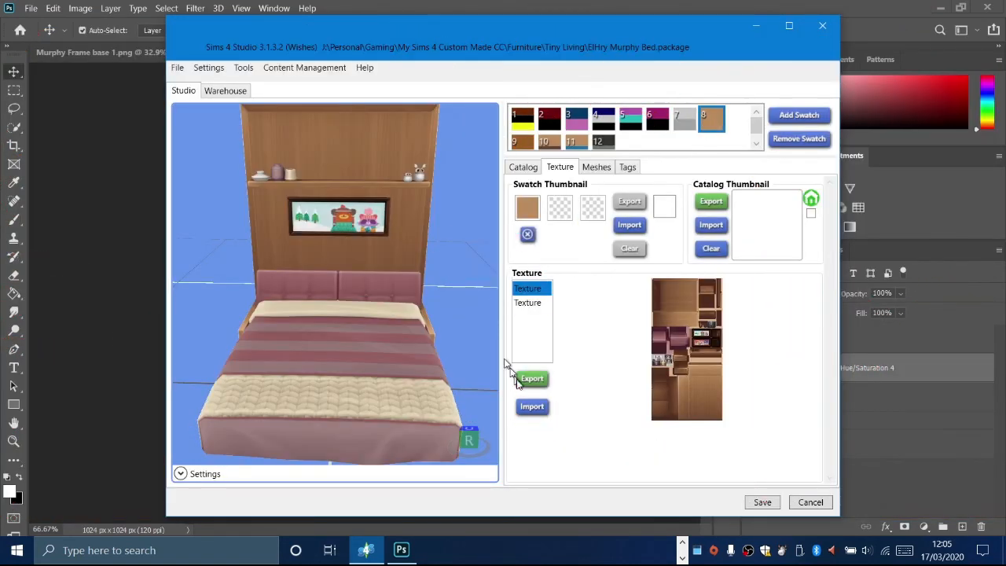
{"action": "left_click", "coordinate": [532, 406]}
{"action": "double_click", "coordinate": [660, 315]}
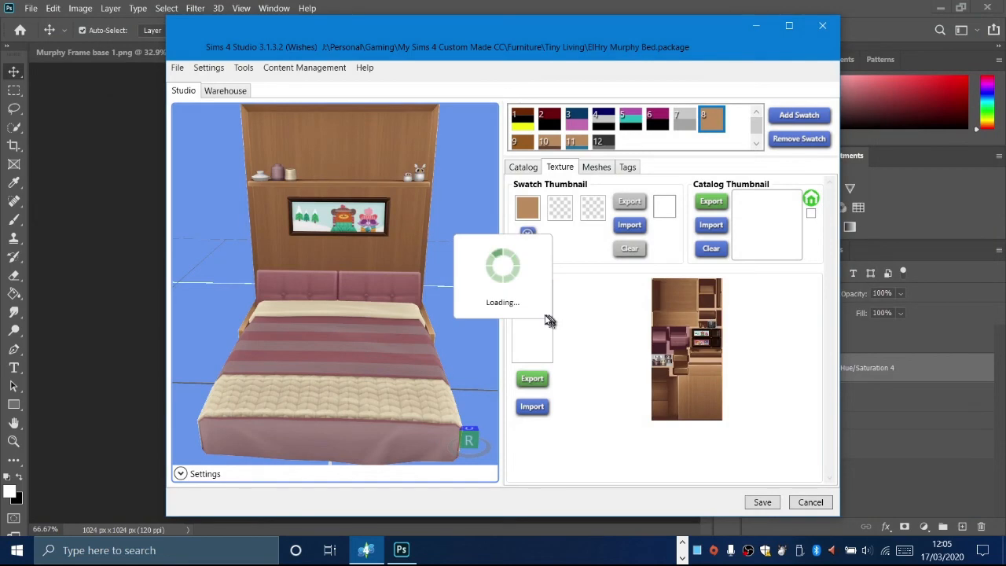
{"action": "left_click", "coordinate": [537, 303]}
{"action": "scroll", "coordinate": [315, 401], "scroll_direction": "down", "scroll_amount": 2}
{"action": "left_click", "coordinate": [530, 410]}
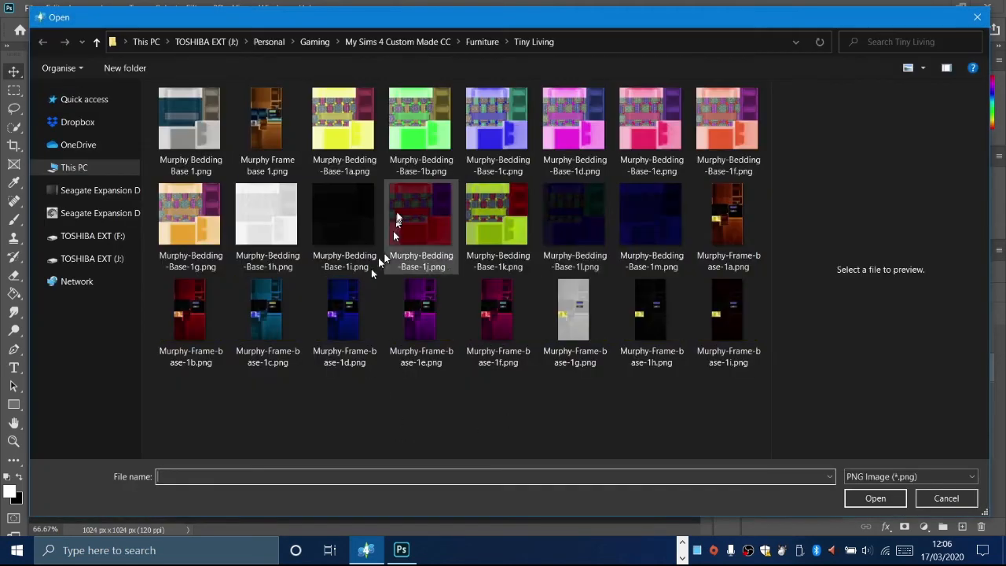
{"action": "double_click", "coordinate": [525, 235]}
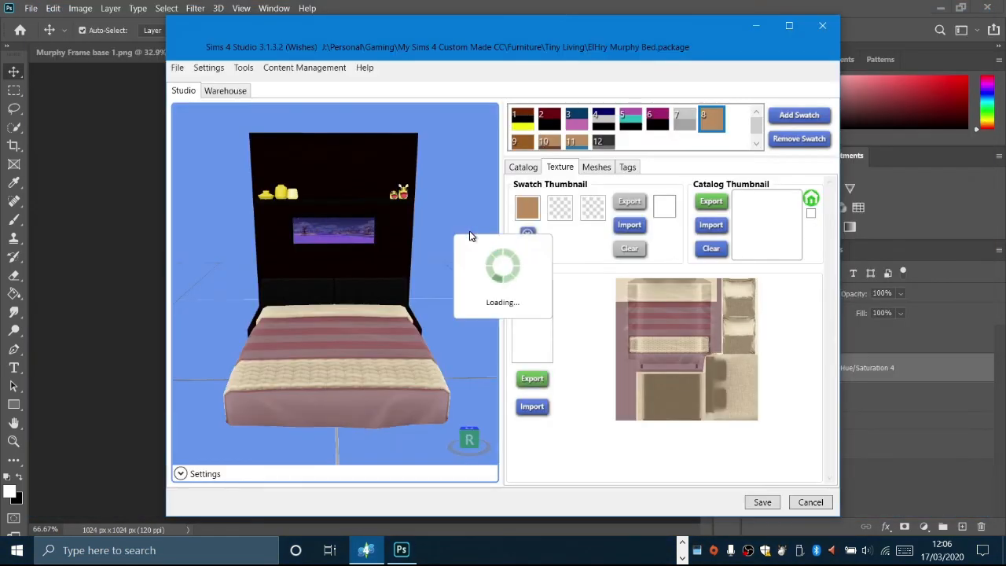
Step: Set swatch 8's thumbnail colours to dark brown, lime green and dark red
{"action": "left_click", "coordinate": [528, 207]}
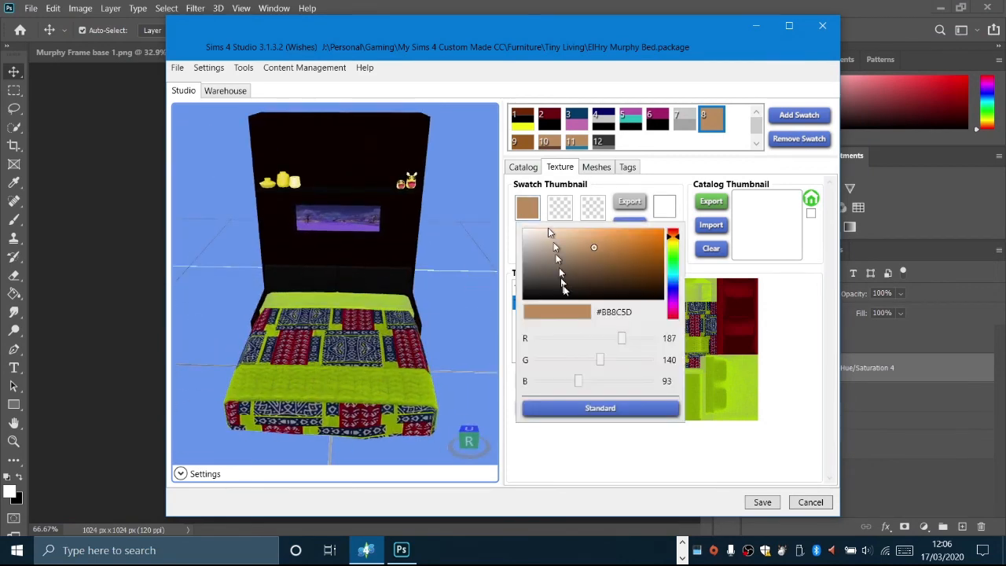
{"action": "left_click_drag", "start_coordinate": [660, 295], "coordinate": [658, 290]}
{"action": "left_click", "coordinate": [560, 207]}
{"action": "left_click", "coordinate": [706, 242]}
{"action": "left_click", "coordinate": [676, 251]}
{"action": "left_click", "coordinate": [705, 247]}
{"action": "left_click", "coordinate": [597, 212]}
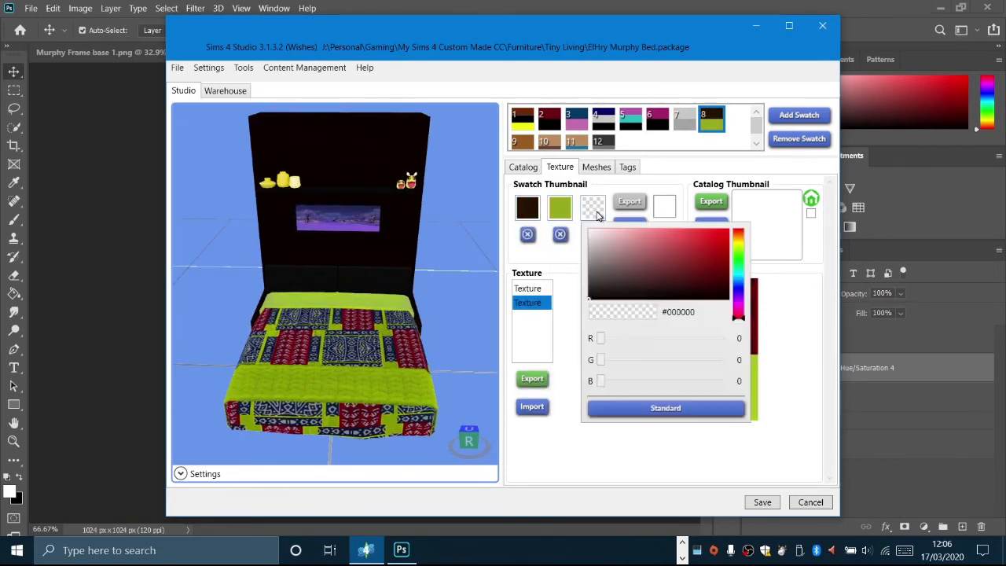
{"action": "left_click", "coordinate": [566, 153]}
Step: Import Murphy-Frame-base-1h.png as the frame texture and Murphy-Bedding-Base-1i.png as the bedding texture of swatch 9
{"action": "left_click", "coordinate": [519, 144]}
{"action": "left_click", "coordinate": [533, 406]}
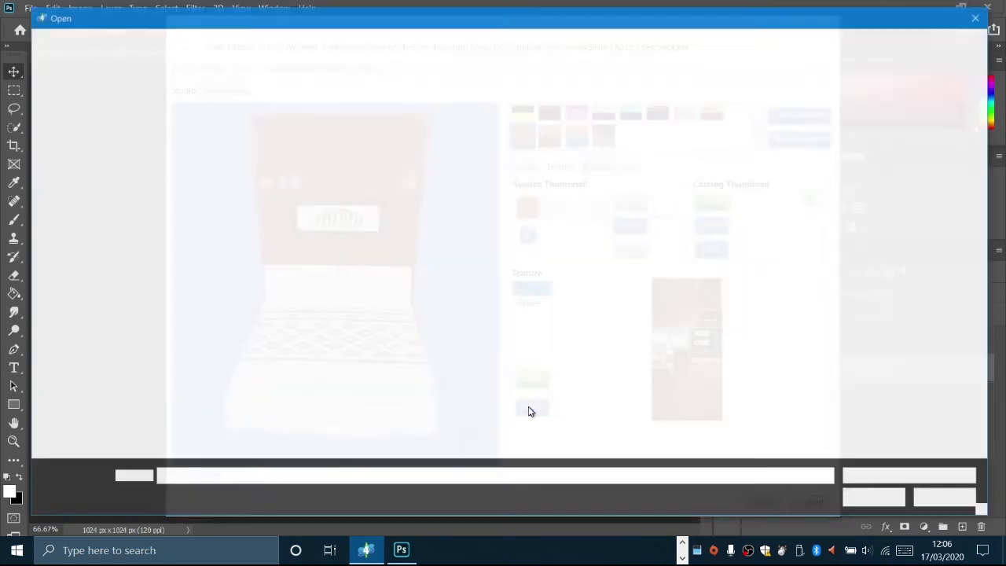
{"action": "double_click", "coordinate": [651, 315]}
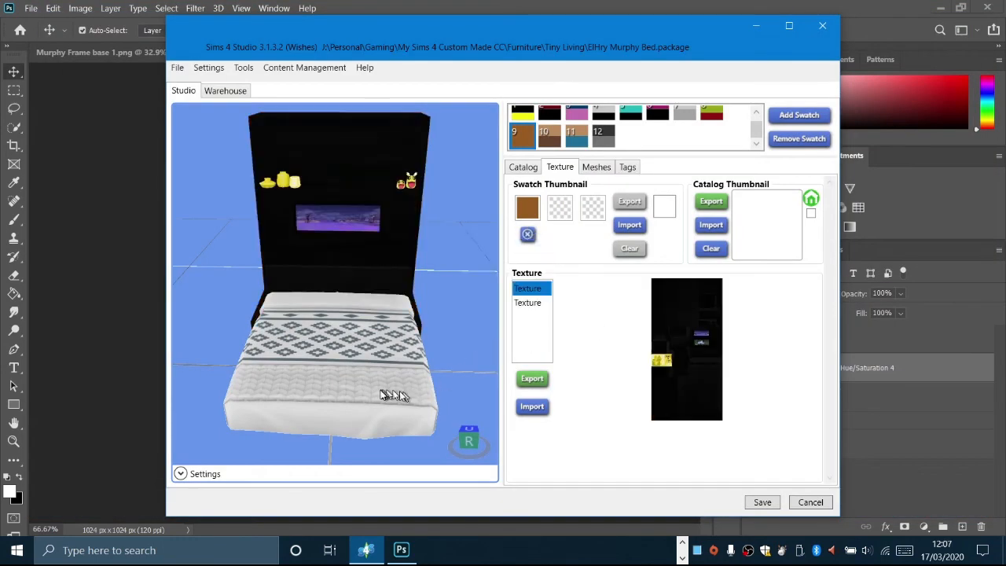
{"action": "left_click", "coordinate": [528, 303]}
{"action": "left_click", "coordinate": [533, 407]}
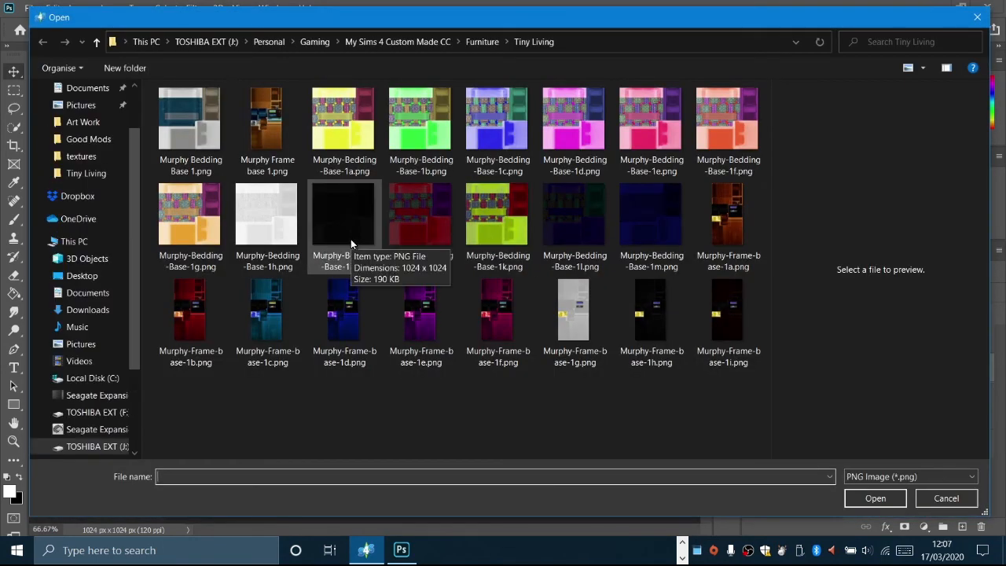
{"action": "double_click", "coordinate": [351, 239]}
{"action": "right_click_drag", "start_coordinate": [350, 244], "coordinate": [298, 383]}
Step: Set swatch 9's thumbnail colour to black
{"action": "left_click", "coordinate": [528, 208]}
{"action": "left_click", "coordinate": [523, 298]}
{"action": "left_click", "coordinate": [561, 209]}
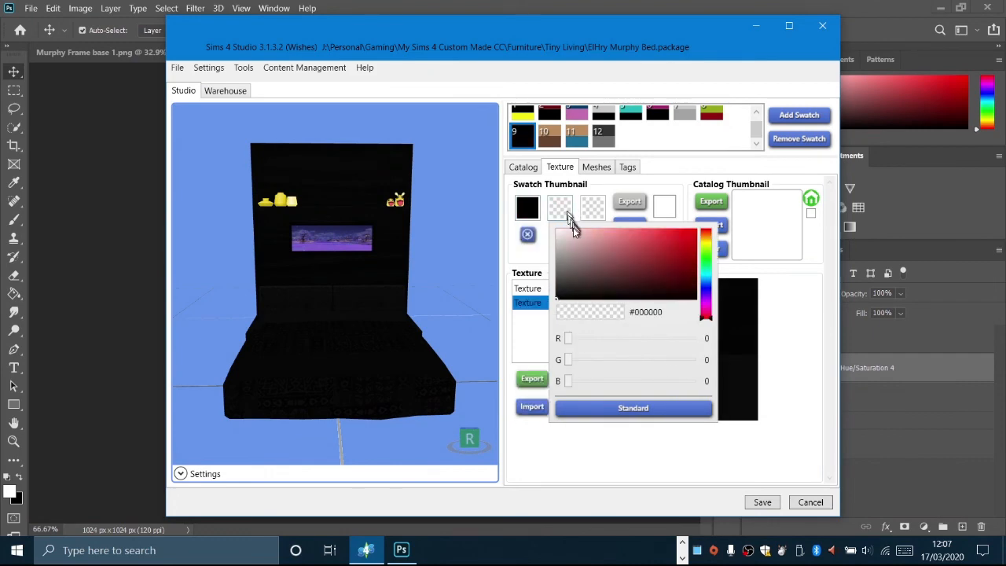
Step: Import Murphy-Frame-base-1a.png as the frame texture and Murphy-Bedding-Base-1j.png as the bedding texture of swatch 10
{"action": "left_click", "coordinate": [551, 138]}
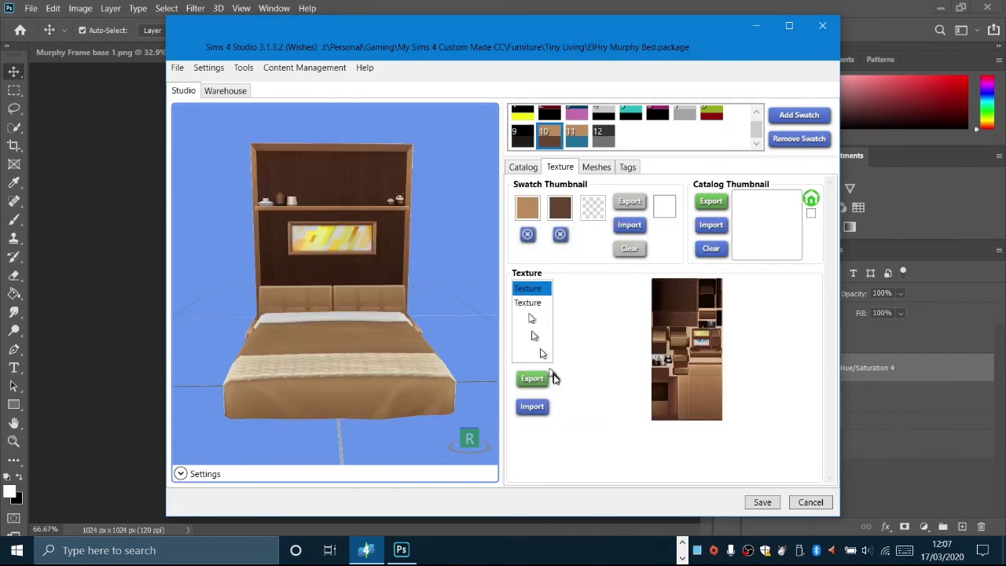
{"action": "left_click", "coordinate": [532, 407]}
{"action": "double_click", "coordinate": [657, 224]}
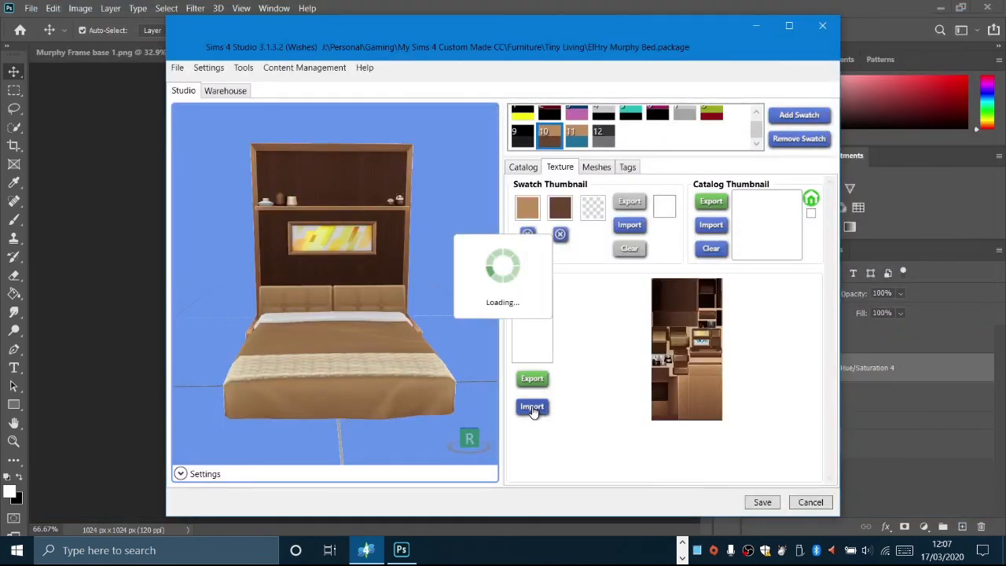
{"action": "left_click", "coordinate": [532, 304]}
{"action": "left_click", "coordinate": [532, 406]}
{"action": "double_click", "coordinate": [431, 242]}
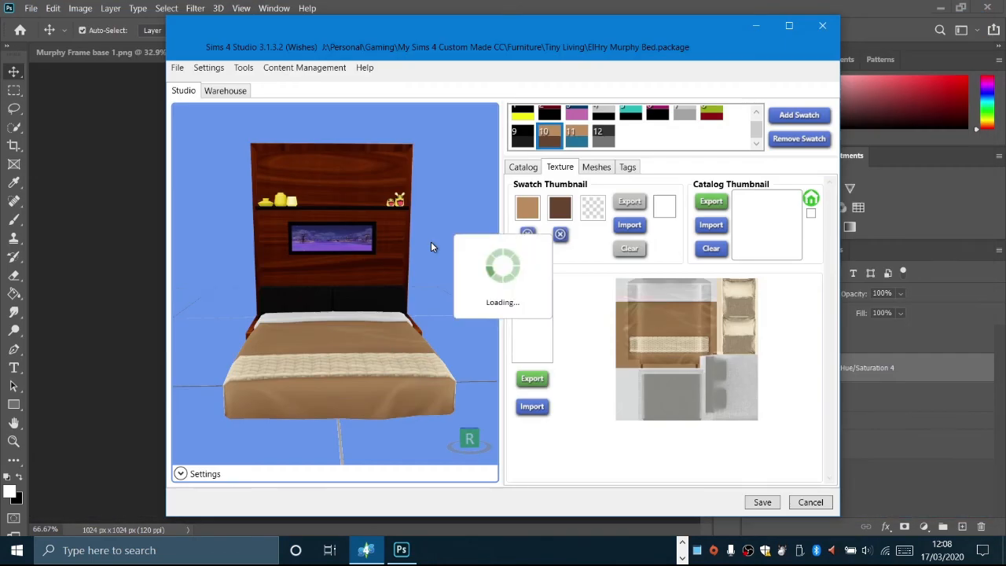
Step: Set swatch 10's first thumbnail colour to dark red and the second to dark brown #461D04
{"action": "left_click", "coordinate": [537, 208]}
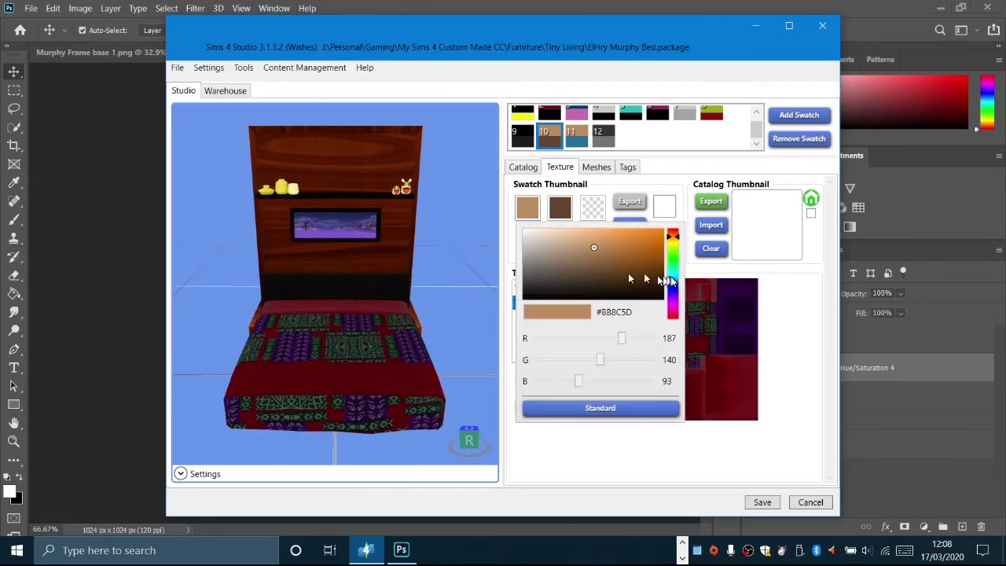
{"action": "left_click_drag", "start_coordinate": [665, 281], "coordinate": [677, 319]}
{"action": "left_click", "coordinate": [566, 212]}
{"action": "left_click", "coordinate": [691, 283]}
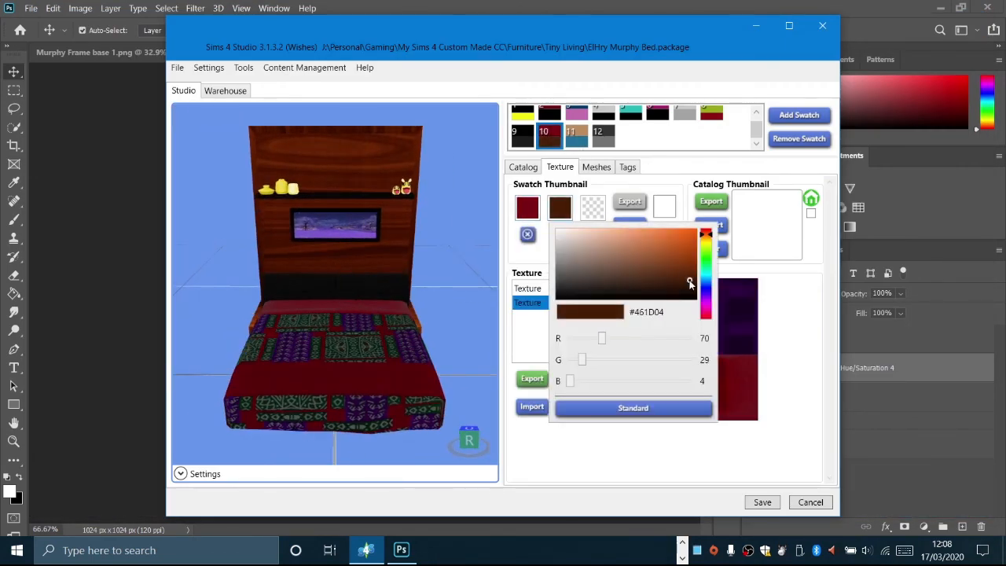
Step: Import the dark navy bedding variant as swatch 11's bedding texture and Murphy-Frame-base-1a.png as its frame texture
{"action": "left_click", "coordinate": [604, 215]}
{"action": "left_click", "coordinate": [574, 139]}
{"action": "left_click", "coordinate": [533, 305]}
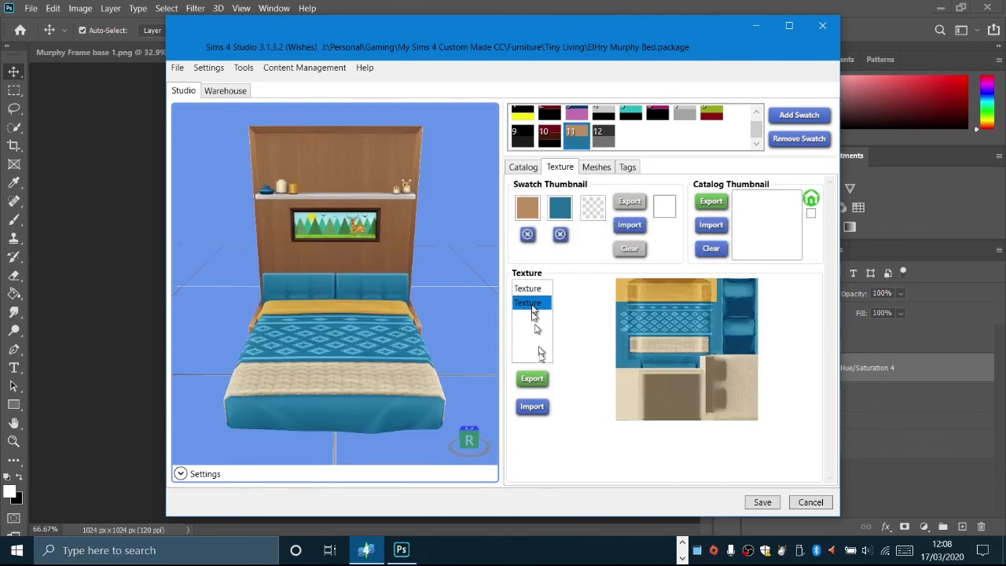
{"action": "left_click", "coordinate": [534, 406]}
{"action": "double_click", "coordinate": [600, 239]}
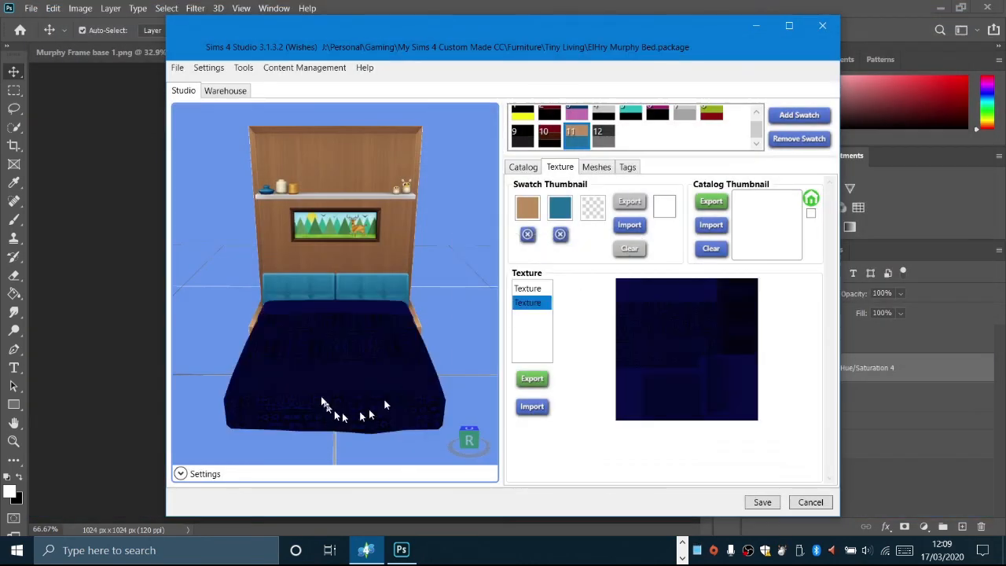
{"action": "left_click", "coordinate": [534, 407]}
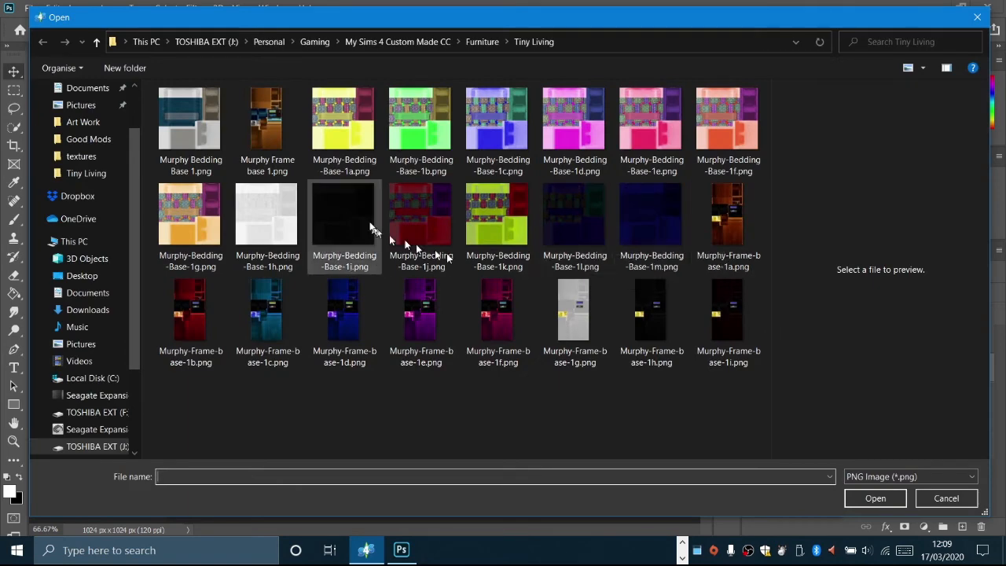
{"action": "double_click", "coordinate": [709, 210]}
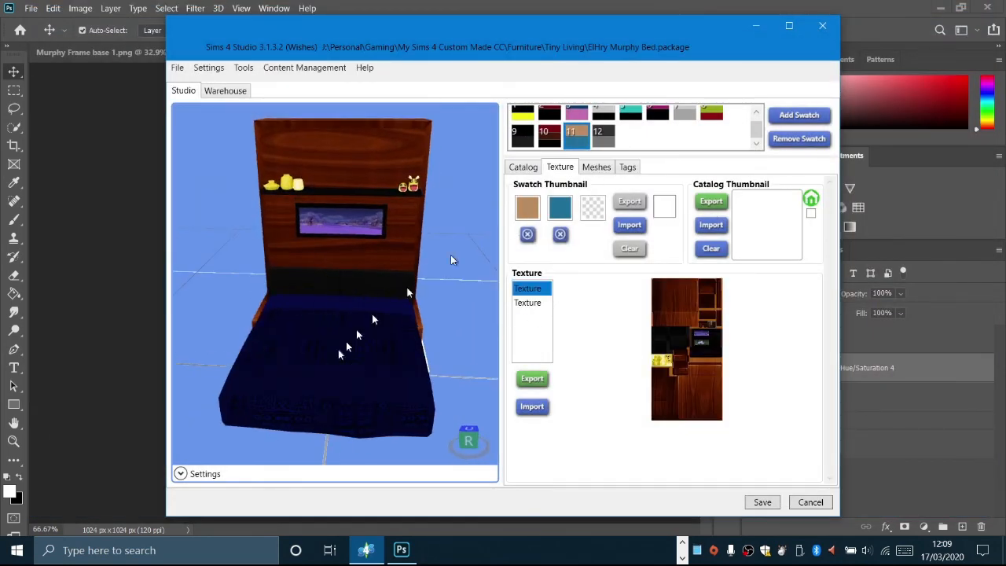
Step: Set swatch 11's first thumbnail colour to dark reddish brown and the second to dark blue
{"action": "left_click", "coordinate": [601, 140]}
{"action": "left_click", "coordinate": [576, 136]}
{"action": "left_click", "coordinate": [527, 207]}
{"action": "left_click", "coordinate": [672, 236]}
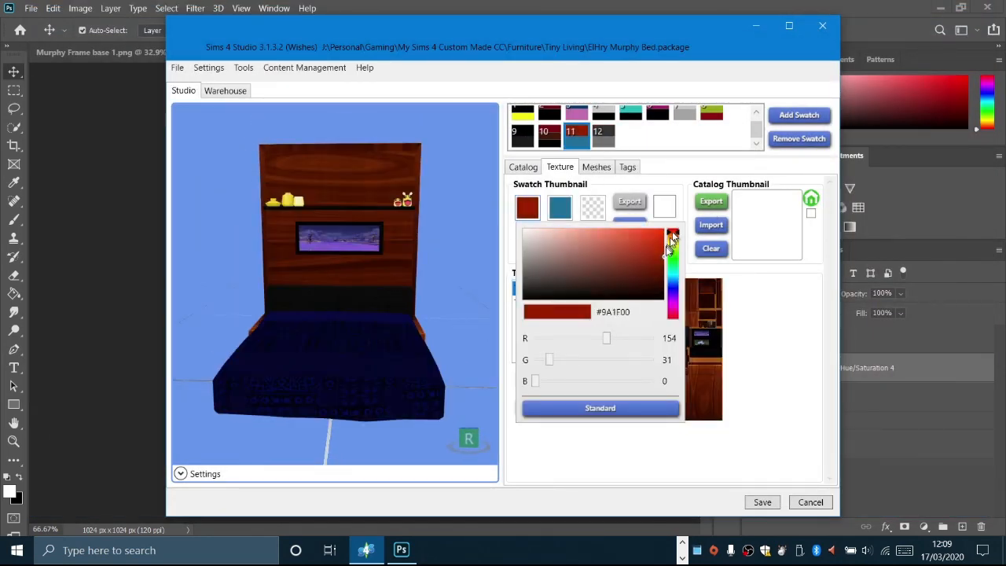
{"action": "left_click", "coordinate": [560, 207]}
{"action": "left_click", "coordinate": [706, 287]}
Step: Import Murphy-Frame-base-1b.png as the frame texture and Murphy-Bedding-Base-1j.png as the bedding texture of swatch 12
{"action": "left_click", "coordinate": [601, 138]}
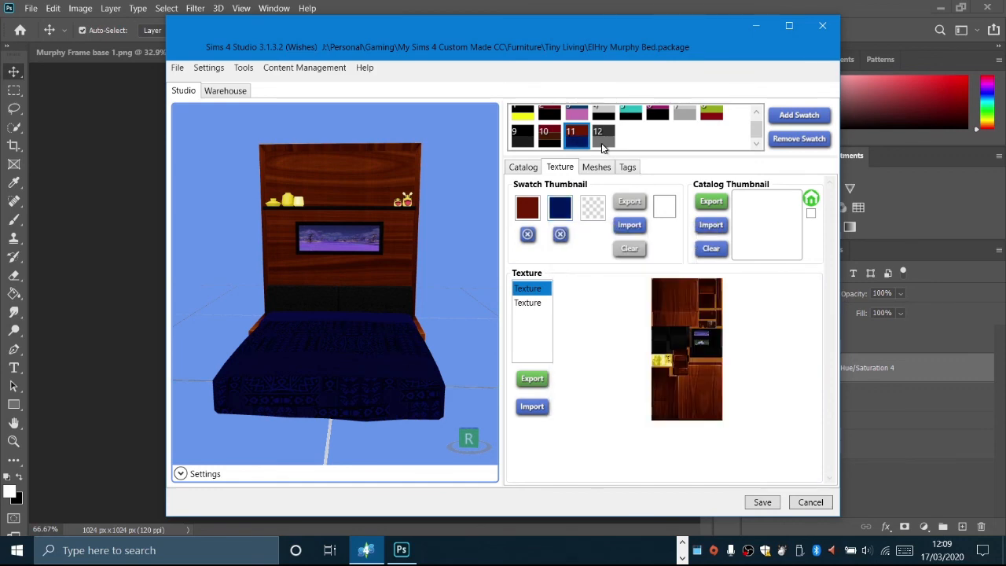
{"action": "left_click", "coordinate": [532, 407]}
{"action": "double_click", "coordinate": [183, 318]}
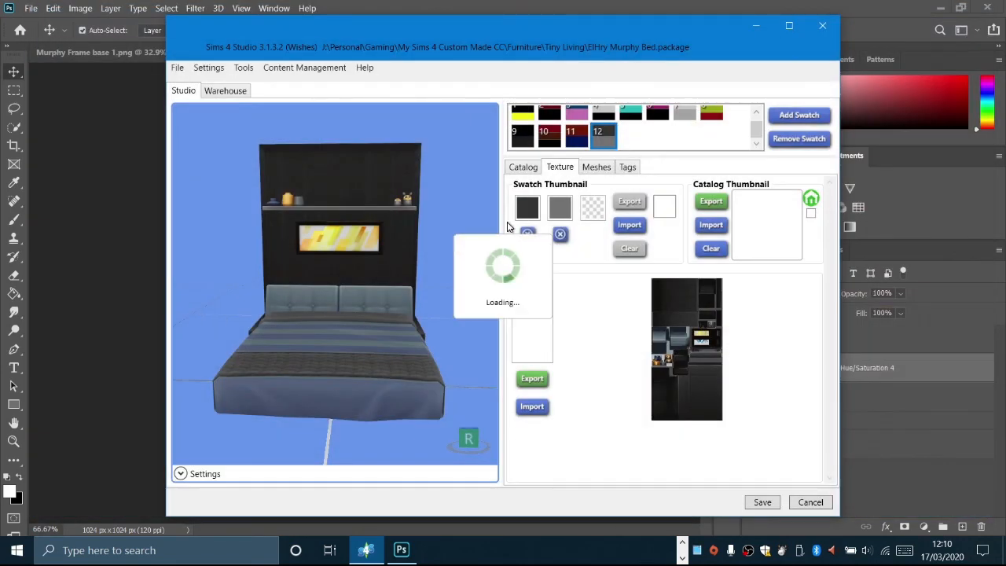
{"action": "left_click", "coordinate": [531, 301]}
{"action": "left_click", "coordinate": [533, 407]}
{"action": "double_click", "coordinate": [402, 235]}
{"action": "right_click_drag", "start_coordinate": [346, 362], "coordinate": [324, 362]}
Step: Set swatch 12's three thumbnail colours to dark red, dark purple and black
{"action": "left_click", "coordinate": [527, 207]}
{"action": "left_click", "coordinate": [659, 261]}
{"action": "left_click", "coordinate": [560, 207]}
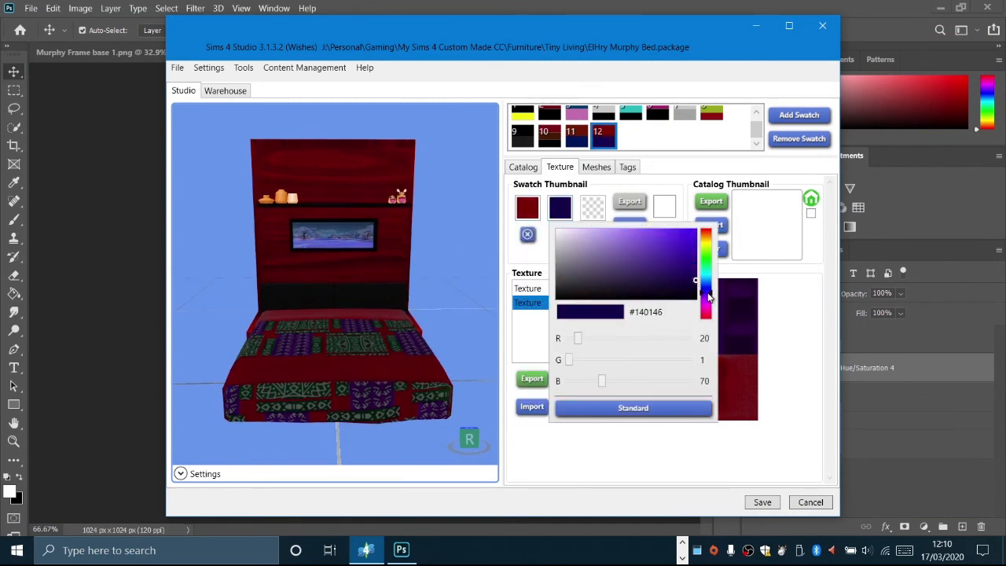
{"action": "left_click", "coordinate": [594, 222]}
{"action": "left_click", "coordinate": [572, 355]}
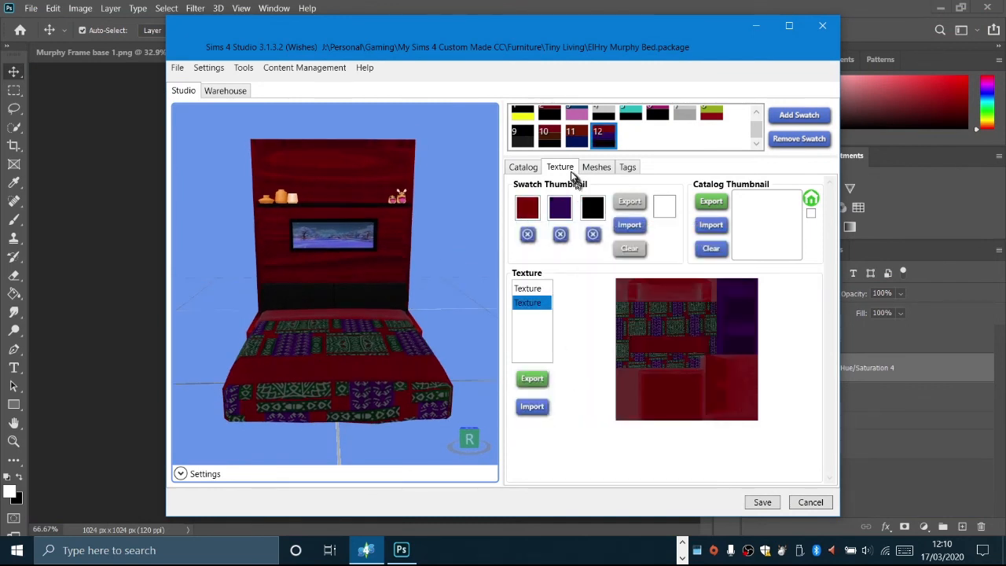
Step: Name the item "A Touch Of Colour Elhry Murphy Bed Loveseat Combo" and describe it as "For even more colour variations to that space saving murphy bed and loveseat combo."
{"action": "left_click", "coordinate": [524, 167]}
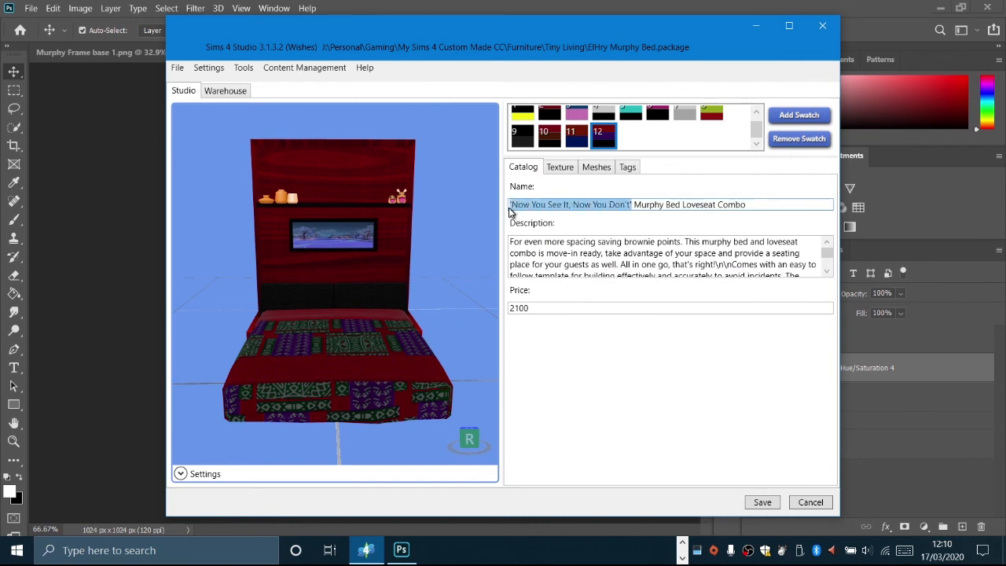
{"action": "type", "text": "olour Elhry"}
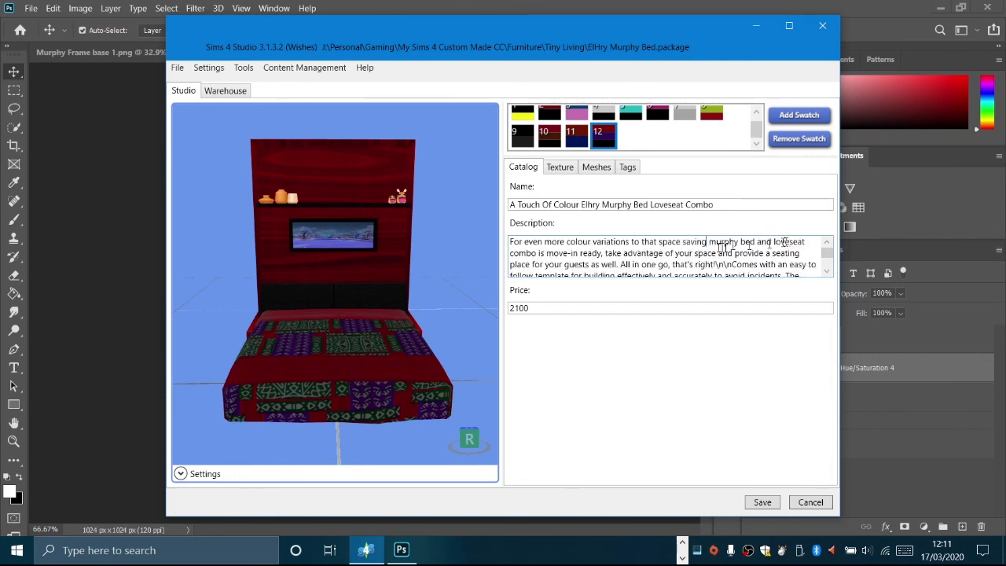
{"action": "left_click_drag", "start_coordinate": [589, 268], "coordinate": [599, 275]}
{"action": "key", "text": "BackSpace"}
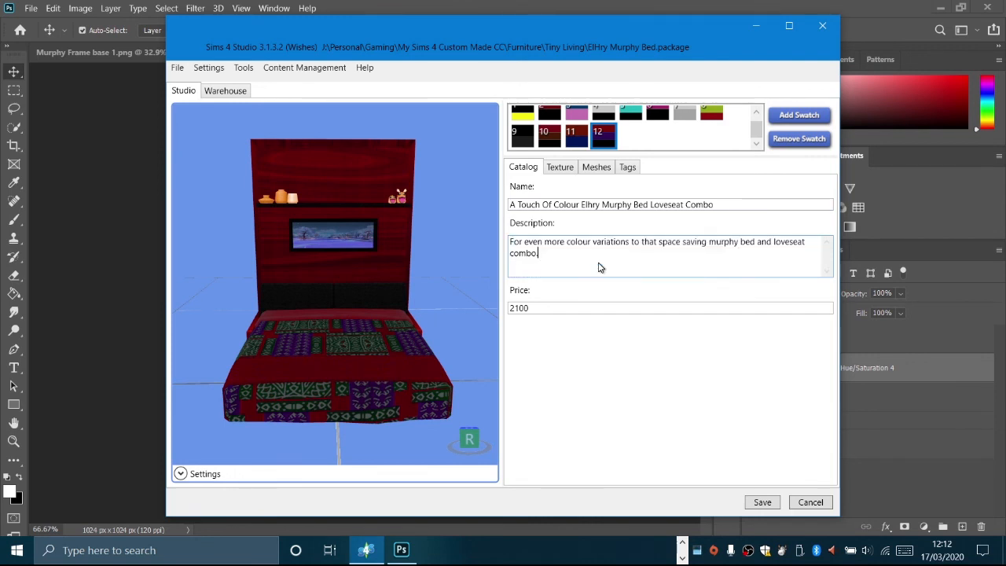
Step: Match the colour tags of swatches 12 to 9 to their textures, with red, purple and black for 12 and gray and black for 9
{"action": "left_click", "coordinate": [598, 167]}
{"action": "left_click", "coordinate": [627, 167]}
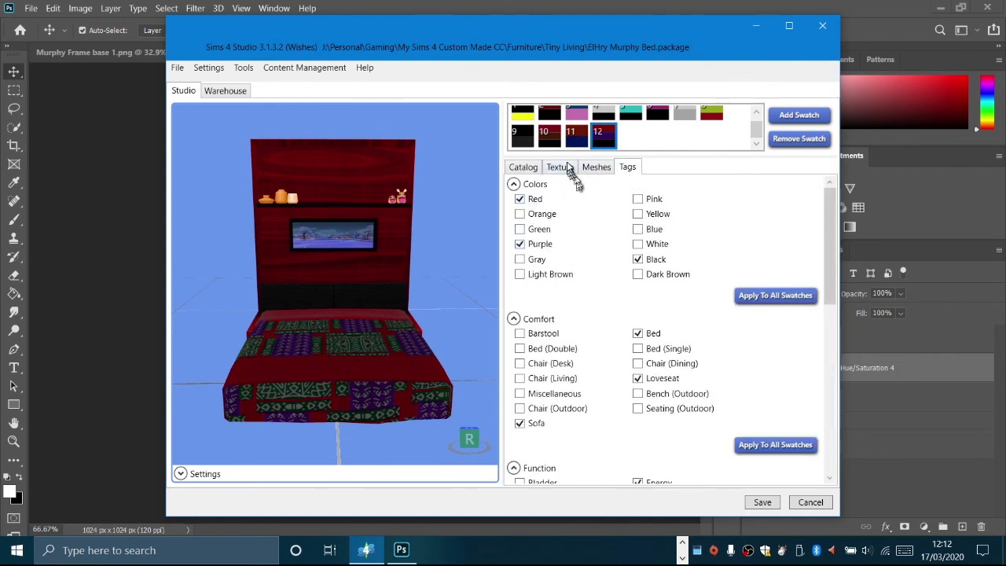
{"action": "left_click", "coordinate": [578, 138]}
{"action": "left_click", "coordinate": [546, 138]}
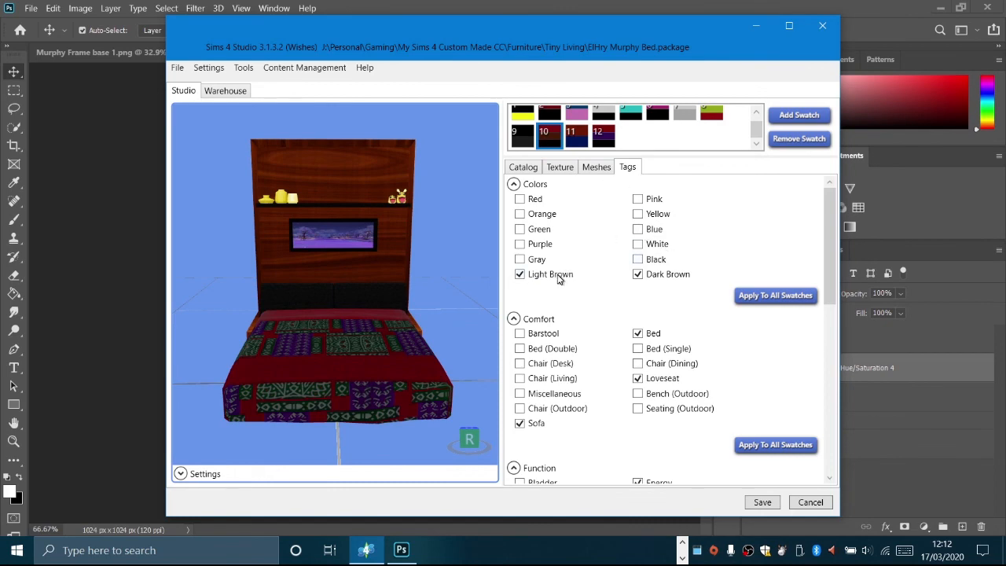
{"action": "left_click", "coordinate": [521, 136]}
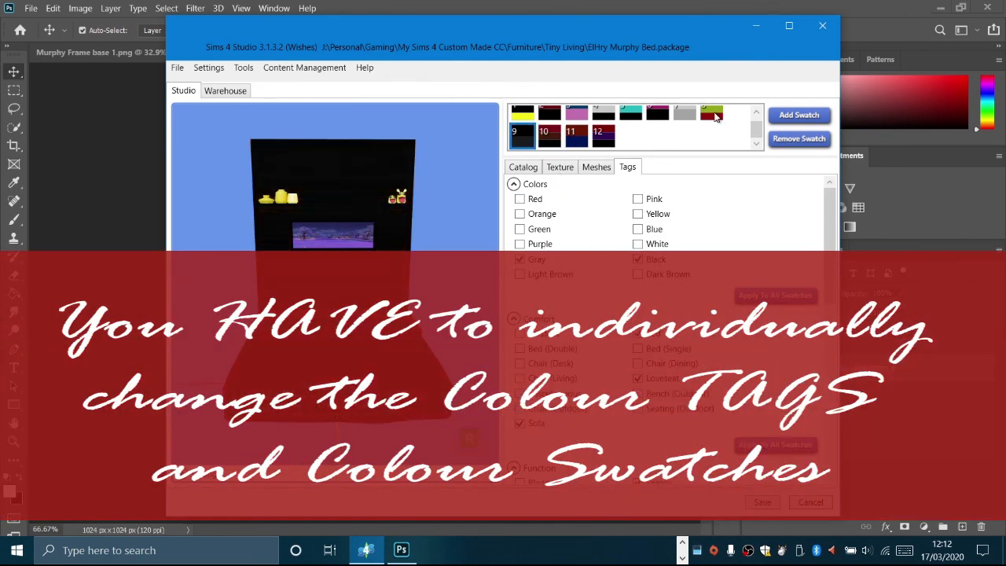
Step: Match the colour tags of swatches 8 to 1, with blue, white and black for 4 and blue, purple and black for 3
{"action": "left_click", "coordinate": [713, 116]}
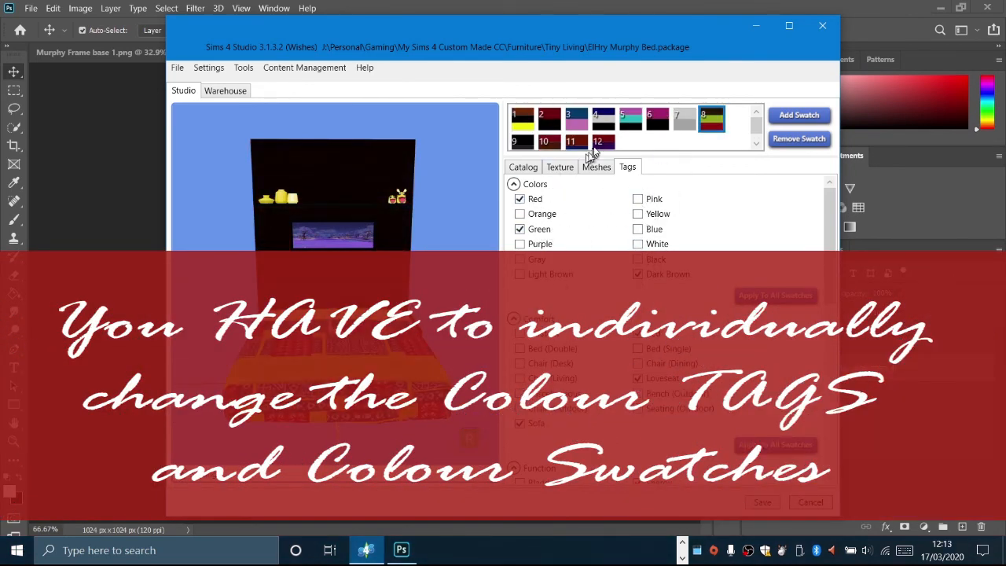
{"action": "left_click", "coordinate": [685, 119]}
{"action": "left_click", "coordinate": [664, 123]}
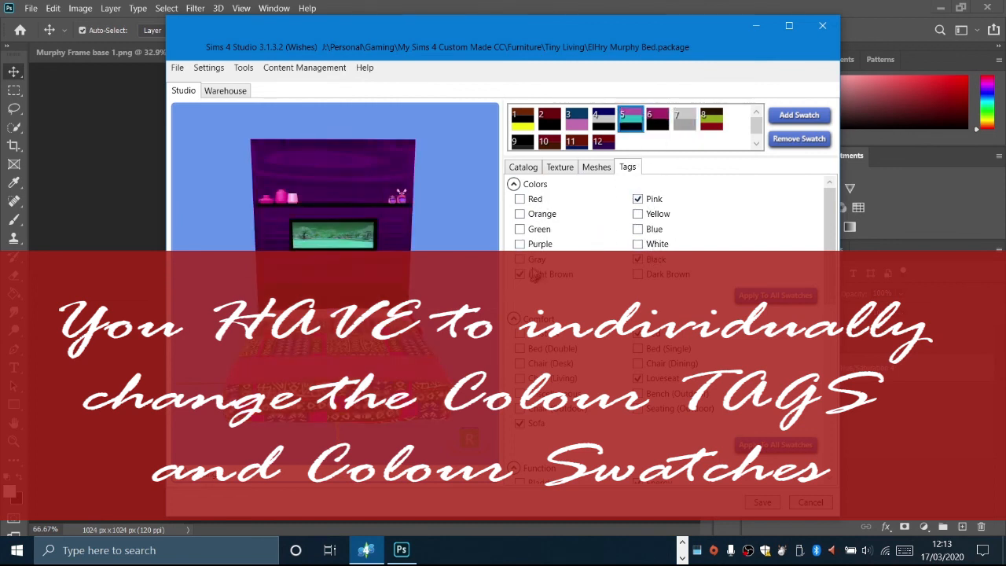
{"action": "left_click", "coordinate": [603, 122]}
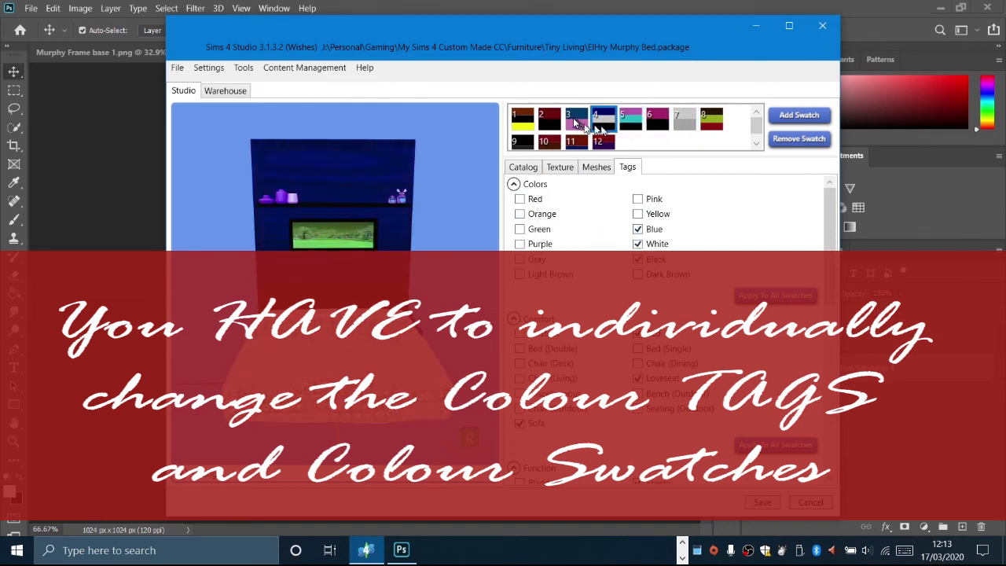
{"action": "left_click", "coordinate": [575, 122]}
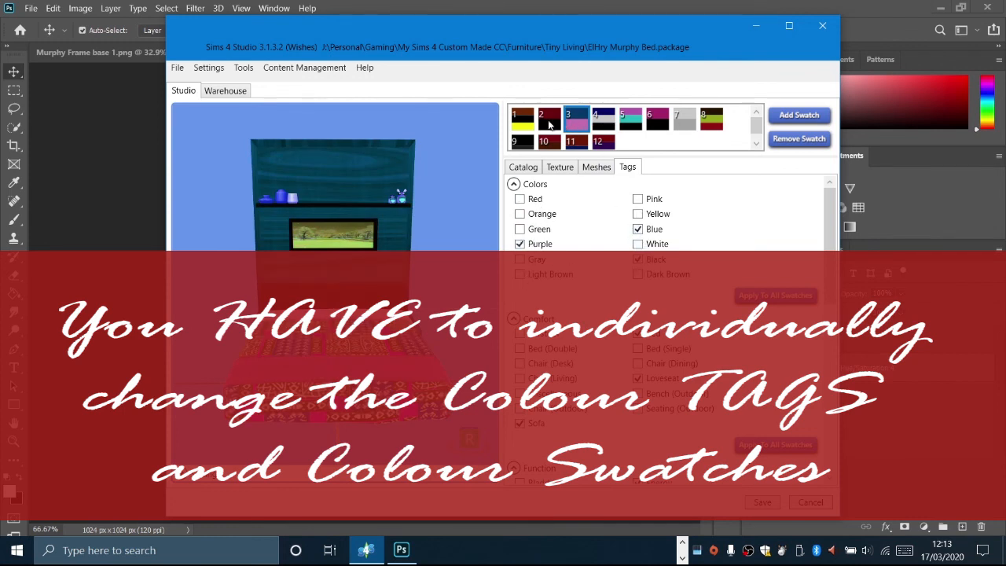
{"action": "left_click", "coordinate": [550, 124]}
{"action": "left_click", "coordinate": [526, 120]}
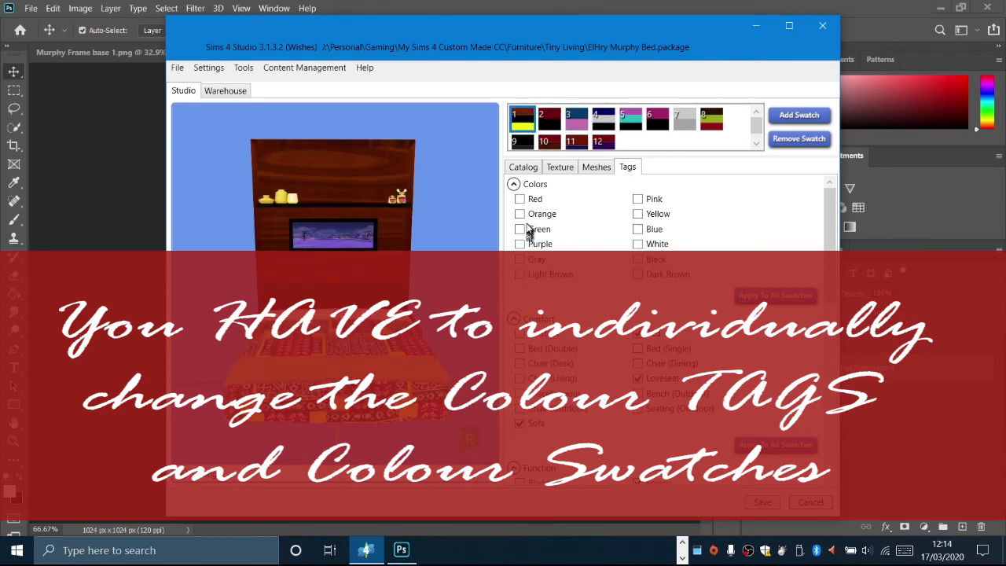
Step: Save the Murphy bed package from its catalog details and close Sims 4 Studio
{"action": "left_click", "coordinate": [520, 168]}
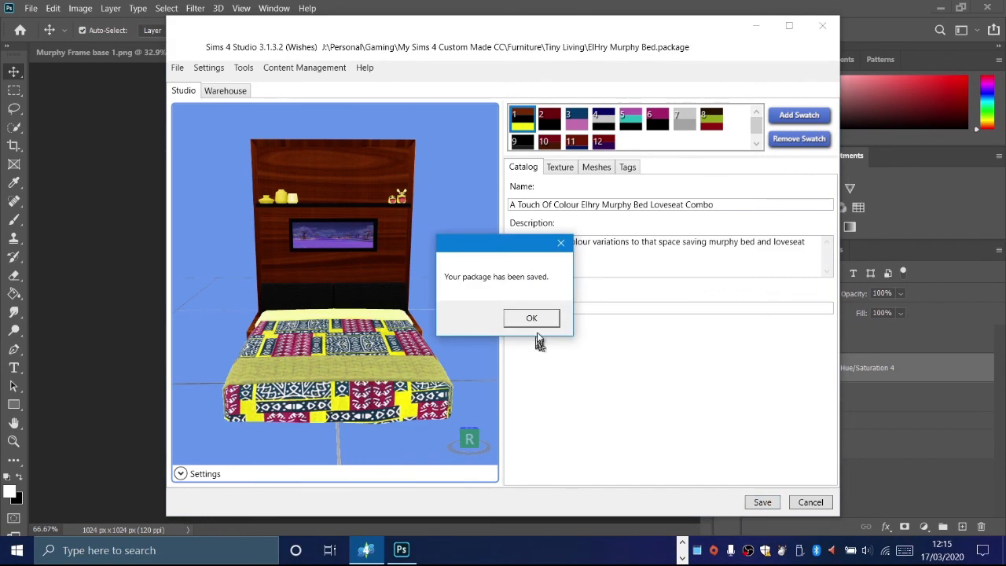
{"action": "left_click", "coordinate": [536, 324]}
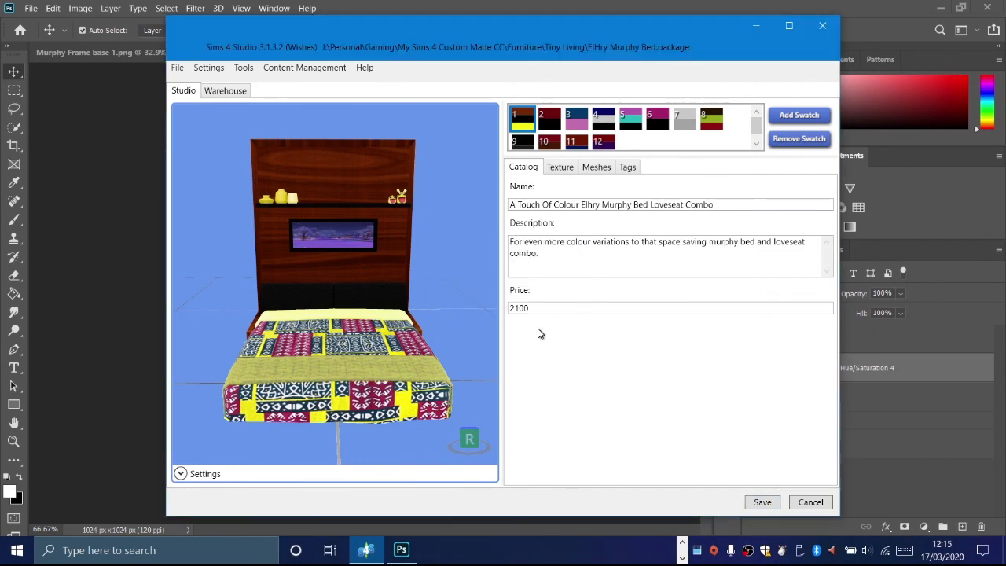
{"action": "left_click", "coordinate": [178, 67]}
{"action": "left_click", "coordinate": [197, 81]}
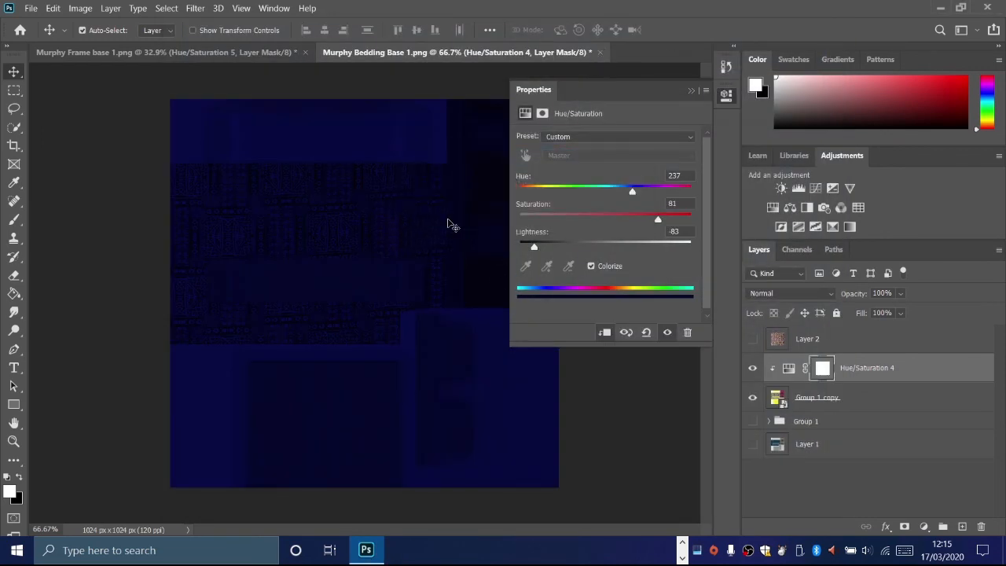
Step: Save the layered bedding document on the computer as Murphy Bedding Base 1.psd in the Tiny Living folder
{"action": "key", "text": "ctrl+s"}
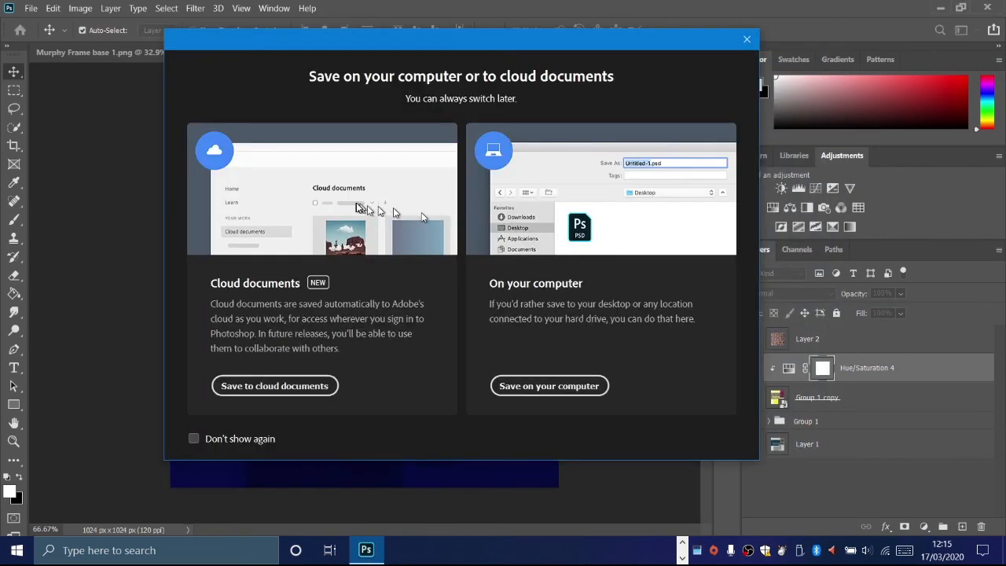
{"action": "left_click", "coordinate": [532, 385]}
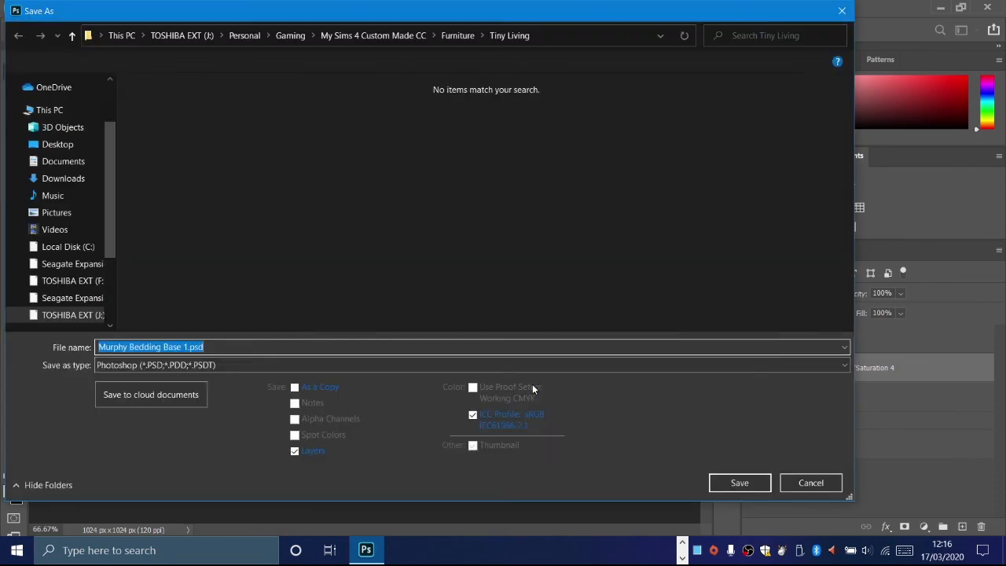
{"action": "key", "text": "Return"}
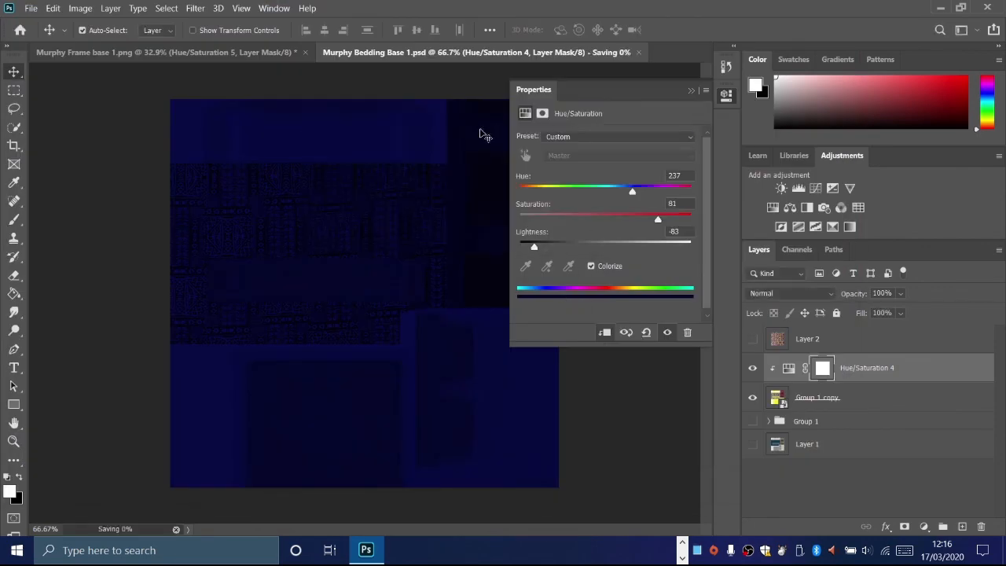
Step: Save the layered frame document on the computer as Murphy Frame base 1.psd without being asked about cloud storage again, and close the documents
{"action": "left_click", "coordinate": [302, 54]}
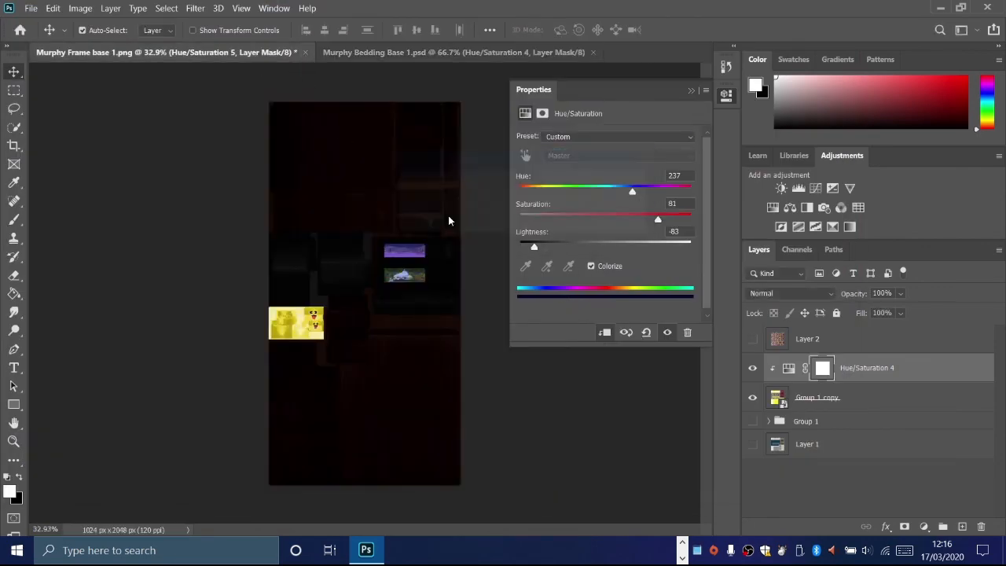
{"action": "key", "text": "ctrl+s"}
{"action": "left_click", "coordinate": [247, 438]}
{"action": "left_click", "coordinate": [550, 385]}
{"action": "left_click", "coordinate": [735, 482]}
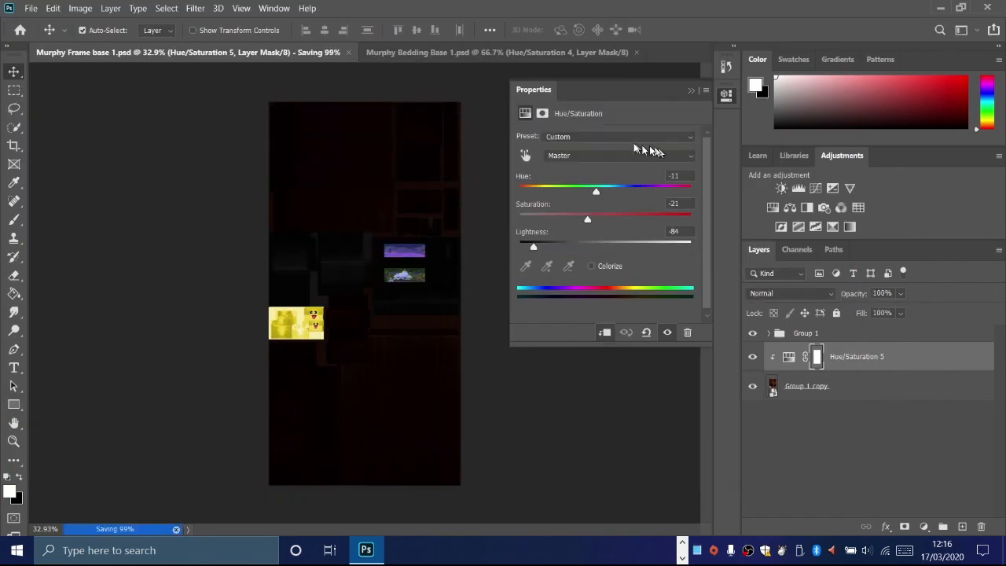
{"action": "key", "text": "ctrl+w"}
{"action": "left_click", "coordinate": [312, 54]}
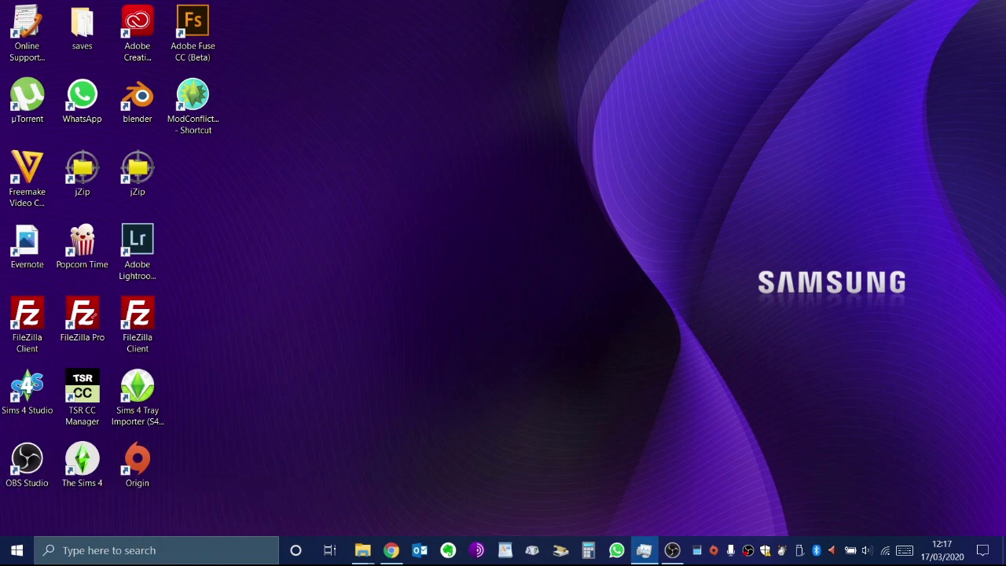
Step: Switch to File Explorer and open the Tiny Living folder under My Sims 4 Custom Made CC, Furniture
{"action": "mouse_move", "coordinate": [363, 550]}
{"action": "left_click", "coordinate": [292, 492]}
{"action": "double_click", "coordinate": [281, 258]}
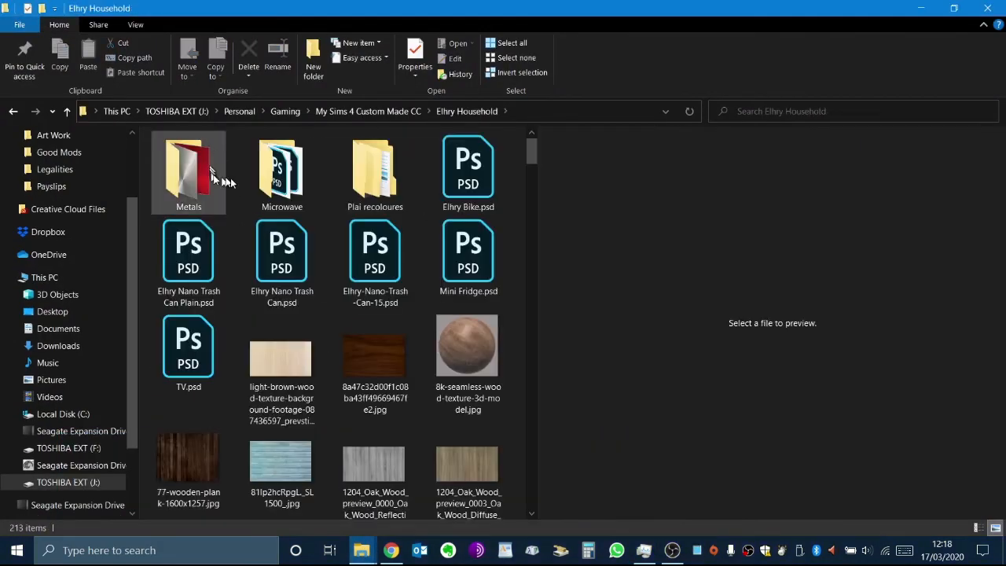
{"action": "key", "text": "alt+Left"}
{"action": "double_click", "coordinate": [467, 213]}
{"action": "double_click", "coordinate": [281, 169]}
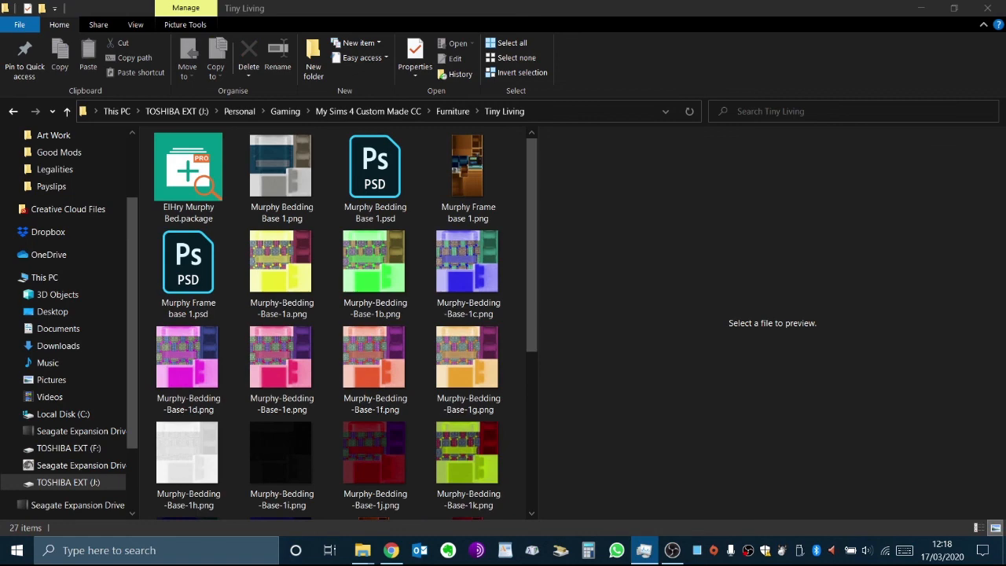
Step: Copy ElHry Murphy Bed.package into the My Own Made CC folder of Mods on Seagate Expansion Drive (D:)
{"action": "left_click", "coordinate": [189, 177]}
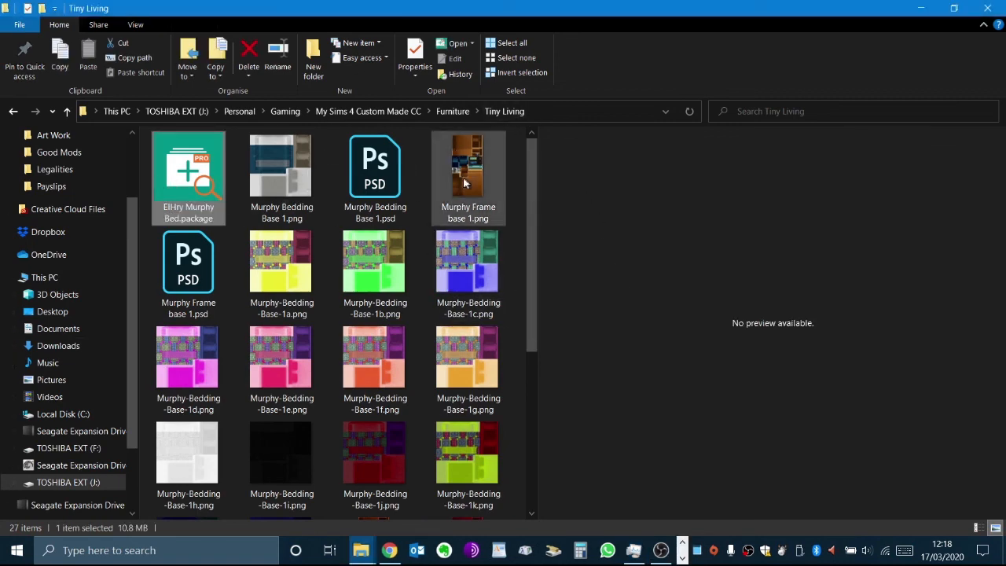
{"action": "left_click", "coordinate": [66, 59]}
{"action": "scroll", "coordinate": [97, 348], "scroll_direction": "down", "scroll_amount": 2}
{"action": "left_click", "coordinate": [97, 346]}
{"action": "double_click", "coordinate": [182, 167]}
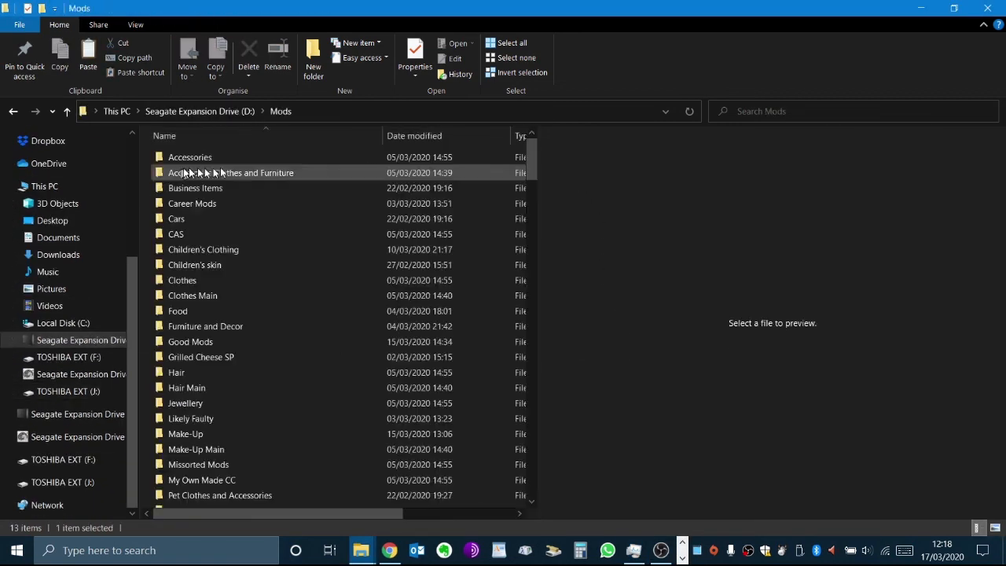
{"action": "scroll", "coordinate": [229, 449], "scroll_direction": "down", "scroll_amount": 1}
{"action": "double_click", "coordinate": [203, 439]}
{"action": "key", "text": "ctrl+v"}
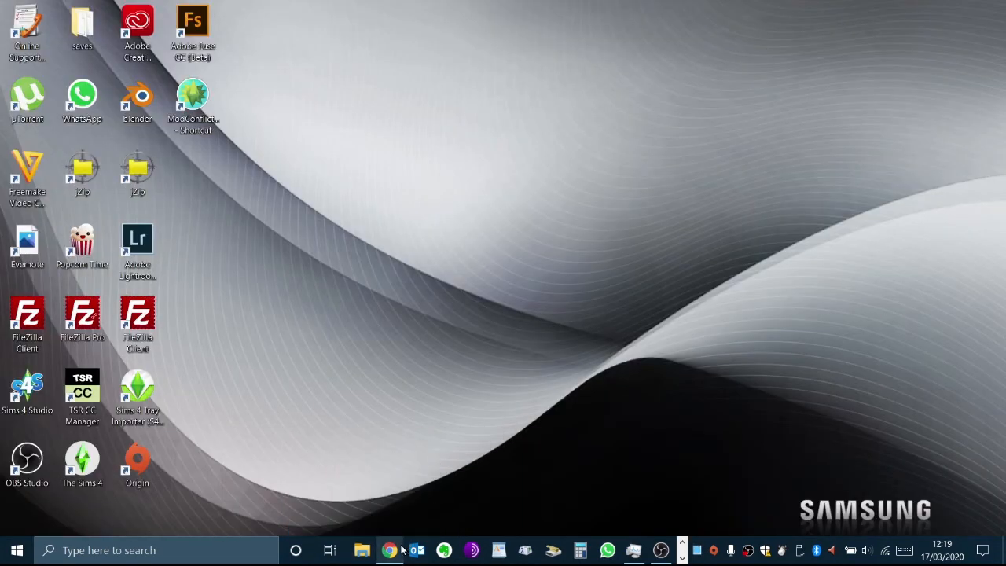
{"action": "left_click", "coordinate": [390, 550]}
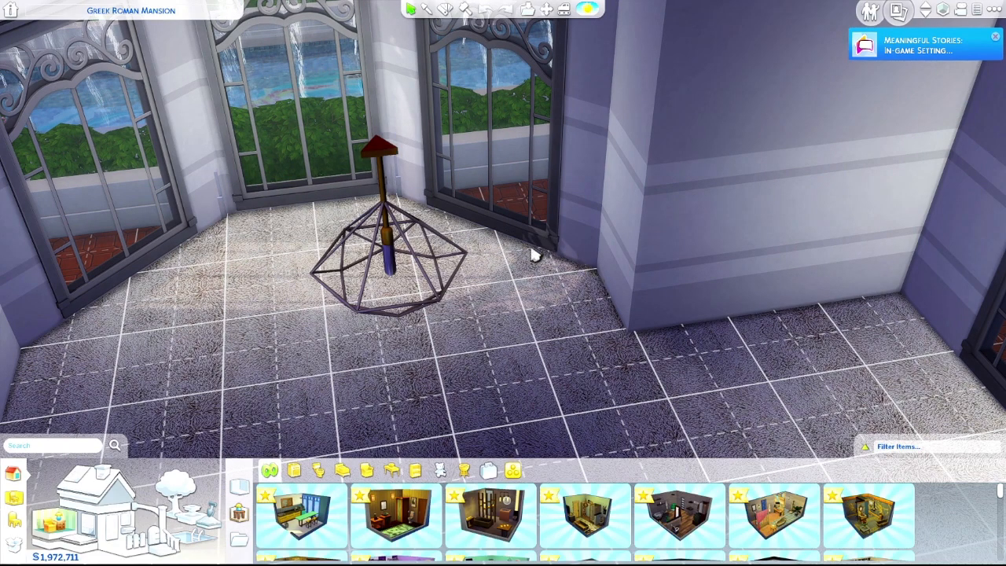
Step: Find the black Murphy bed among the beds in Build mode and place it in the bay between the arched windows
{"action": "scroll", "coordinate": [535, 251], "scroll_direction": "down", "scroll_amount": 3}
{"action": "left_click", "coordinate": [14, 498]}
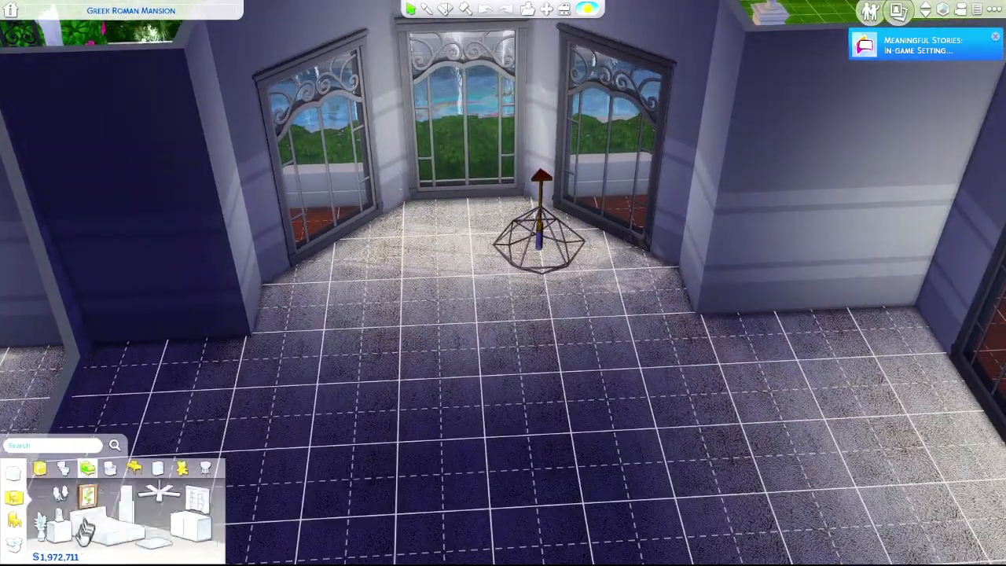
{"action": "left_click", "coordinate": [85, 530]}
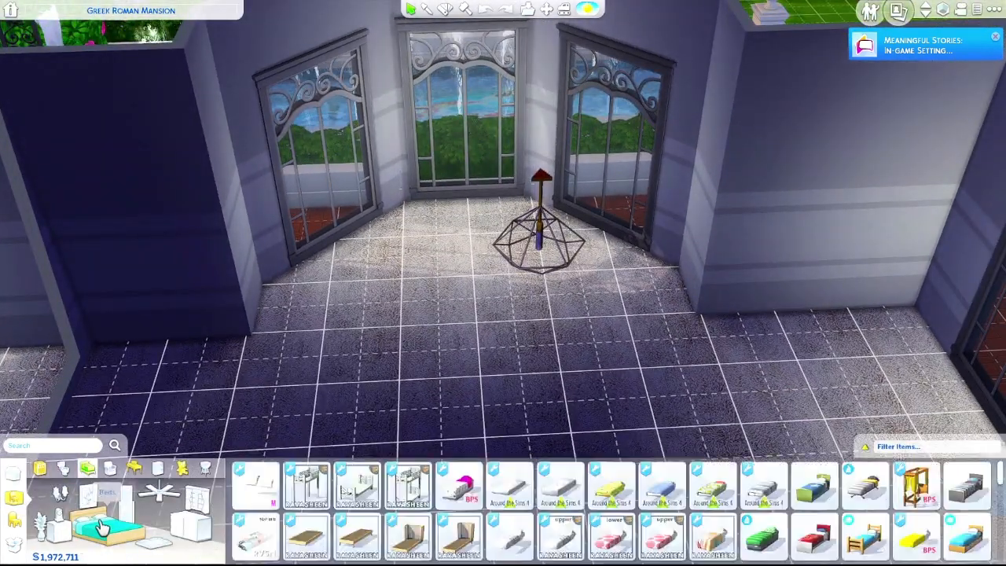
{"action": "scroll", "coordinate": [342, 506], "scroll_direction": "down", "scroll_amount": 1}
{"action": "scroll", "coordinate": [342, 505], "scroll_direction": "down", "scroll_amount": 2}
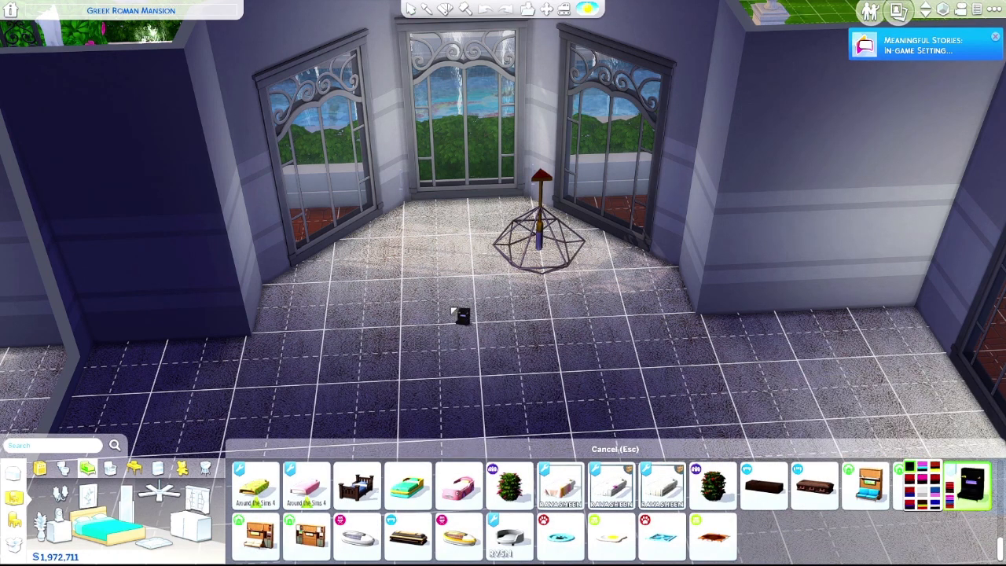
{"action": "scroll", "coordinate": [476, 313], "scroll_direction": "up", "scroll_amount": 3}
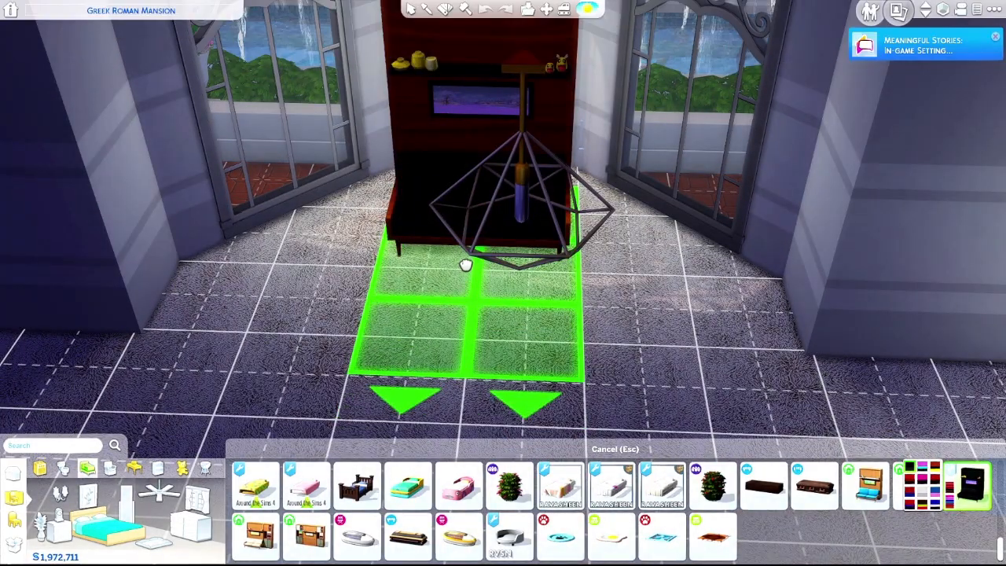
{"action": "scroll", "coordinate": [471, 260], "scroll_direction": "down", "scroll_amount": 2}
{"action": "left_click", "coordinate": [492, 253]}
{"action": "key", "text": "r"}
{"action": "middle_click_drag", "start_coordinate": [492, 254], "coordinate": [508, 174]}
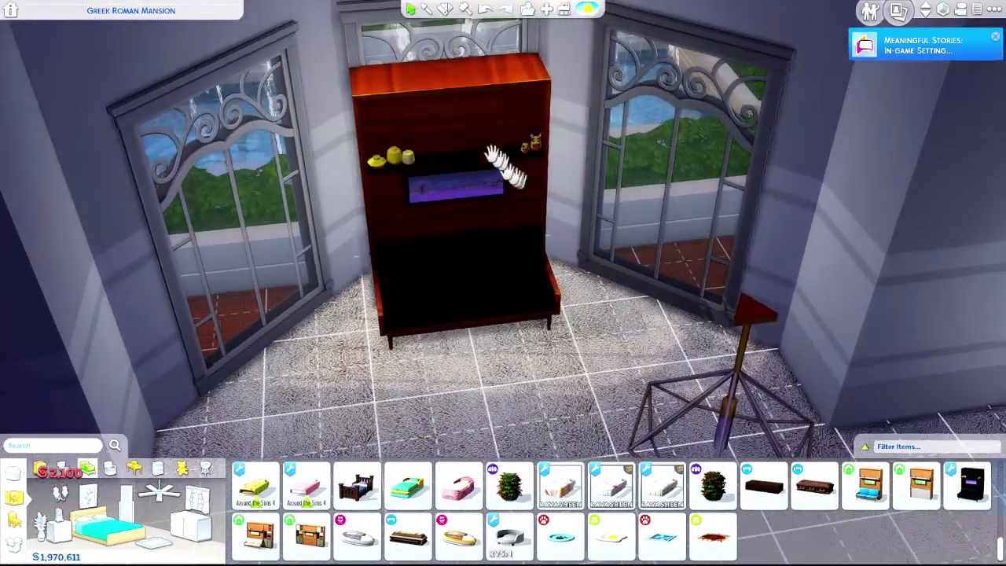
Step: Preview the grey swatch on the placed Murphy bed, and set the bed to the dark red frame with black cushions
{"action": "left_click", "coordinate": [472, 229]}
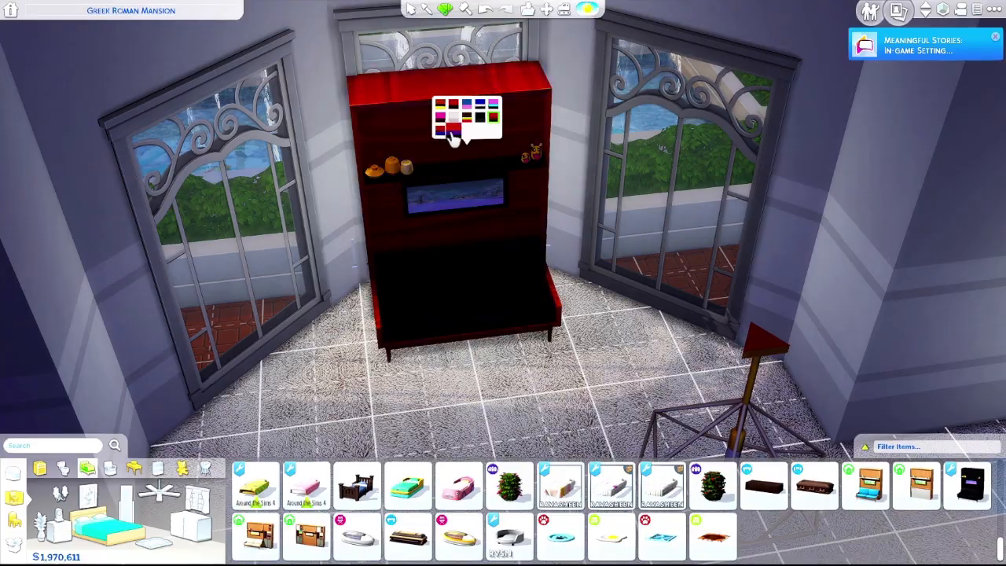
{"action": "left_click", "coordinate": [451, 120]}
{"action": "scroll", "coordinate": [454, 315], "scroll_direction": "up", "scroll_amount": 3}
{"action": "middle_click_drag", "start_coordinate": [454, 314], "coordinate": [424, 341]}
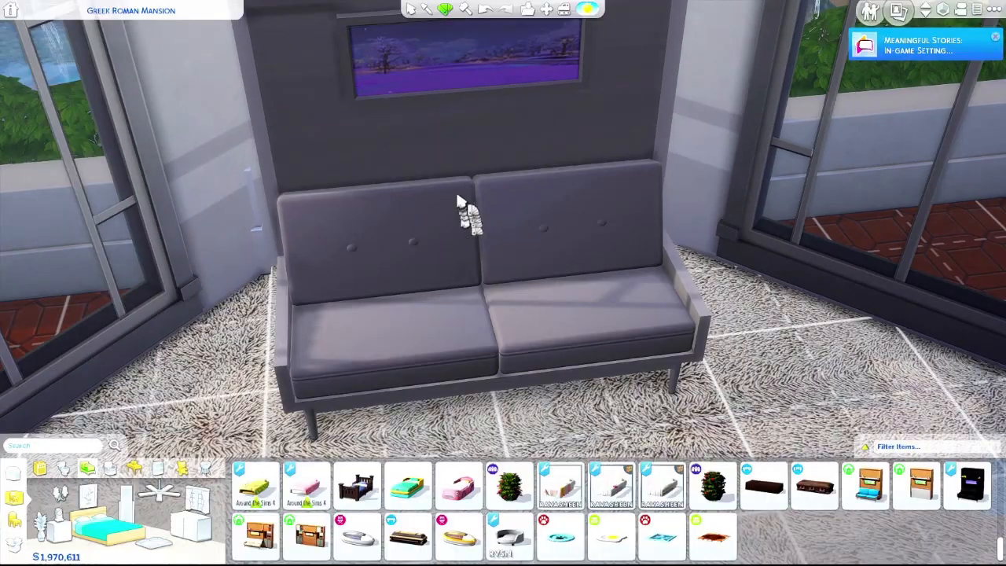
{"action": "scroll", "coordinate": [460, 201], "scroll_direction": "down", "scroll_amount": 3}
{"action": "left_click", "coordinate": [483, 160]}
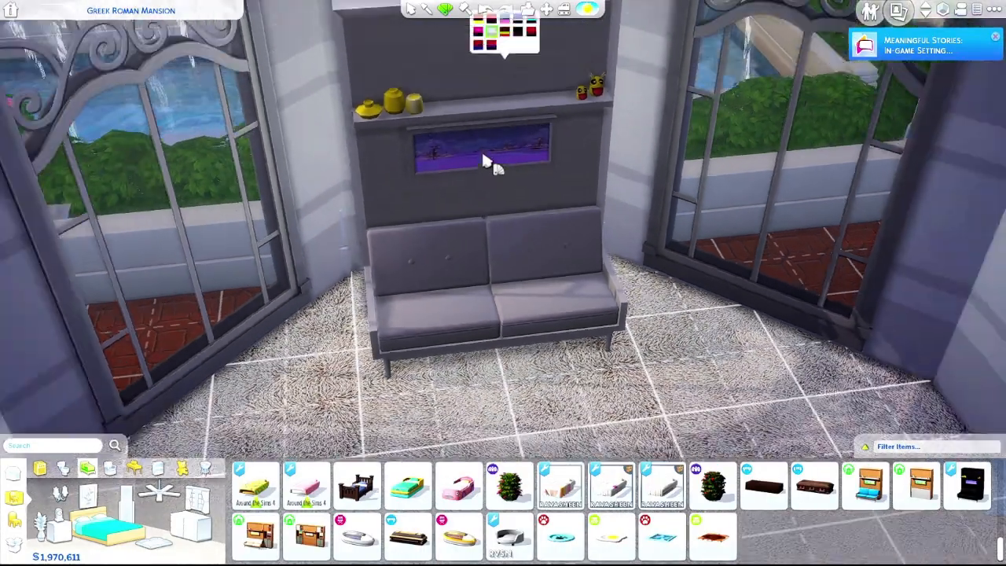
{"action": "left_click", "coordinate": [505, 49]}
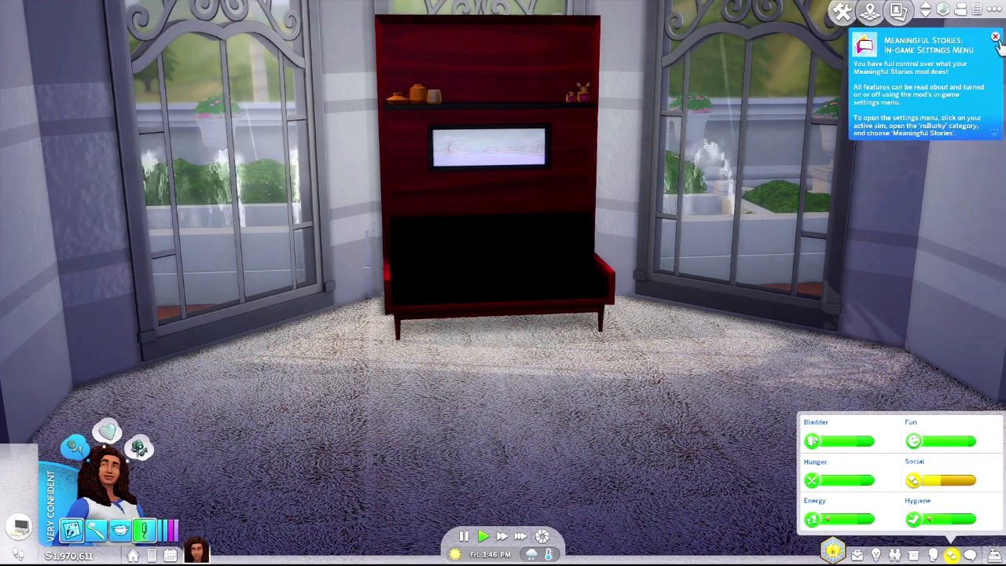
Step: Close the Meaningful Stories notification and pause the game once the Sim is asleep in the Murphy bed
{"action": "left_click", "coordinate": [997, 36]}
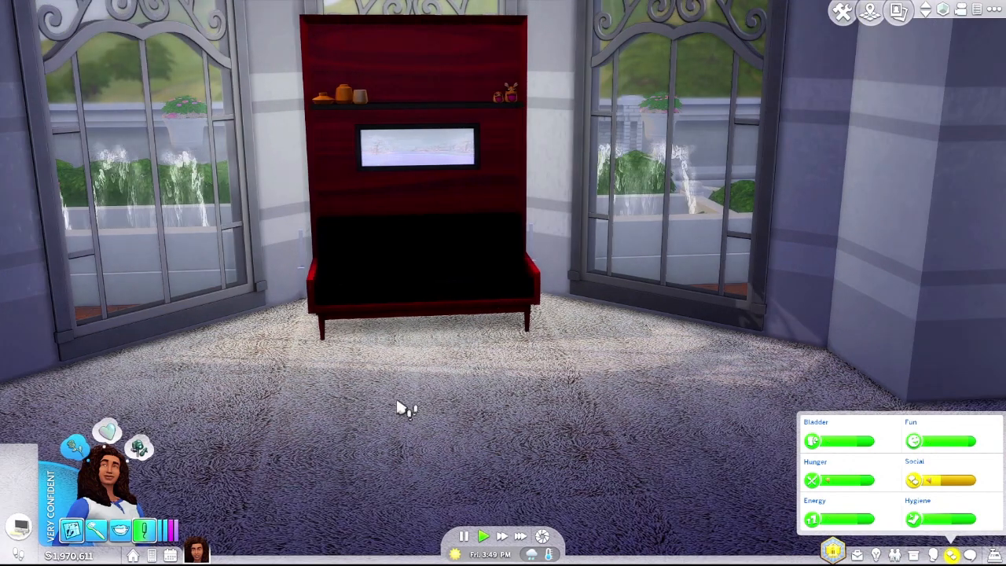
{"action": "left_click", "coordinate": [170, 271]}
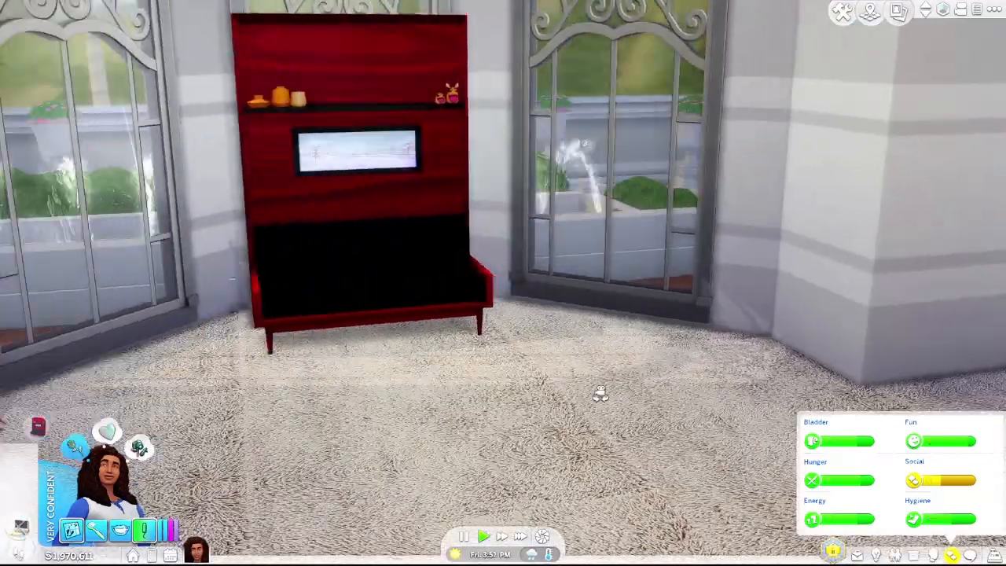
{"action": "middle_click_drag", "start_coordinate": [625, 427], "coordinate": [624, 427]}
{"action": "key", "text": "p"}
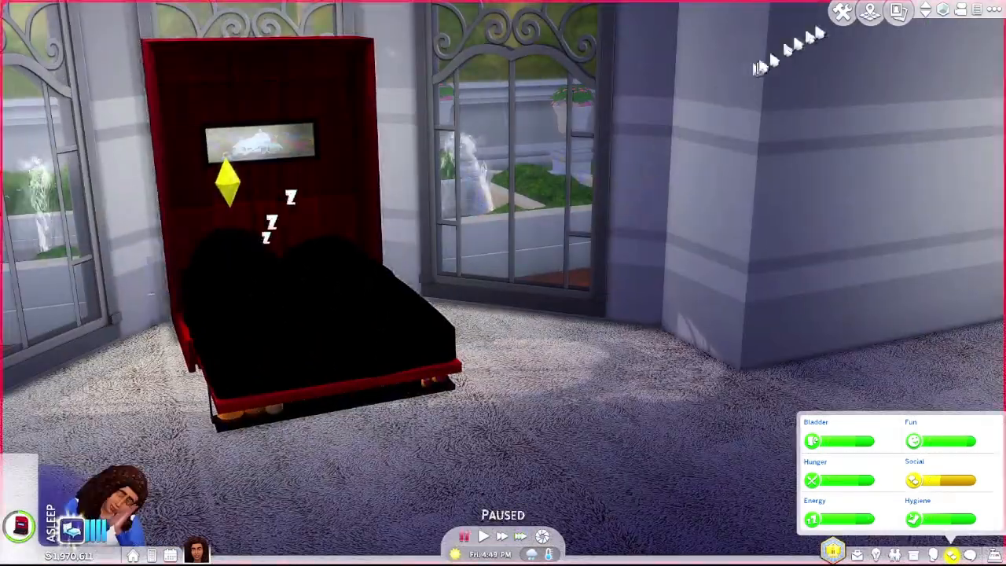
Step: Recolour the opened Murphy bed in Build mode with the yellow, pink and blue patterned bedding swatch and inspect it closely
{"action": "left_click", "coordinate": [842, 11]}
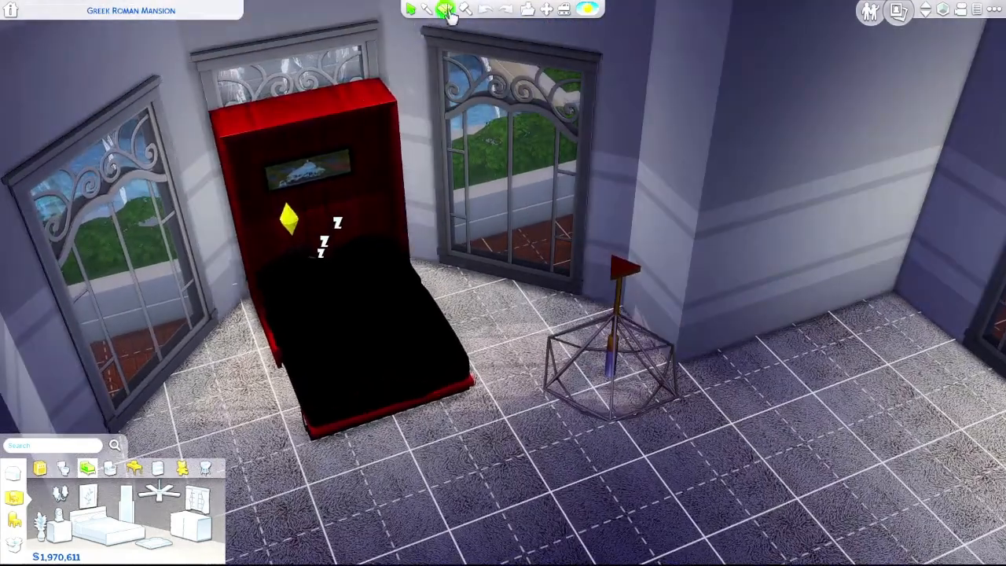
{"action": "left_click", "coordinate": [445, 10]}
{"action": "left_click", "coordinate": [336, 155]}
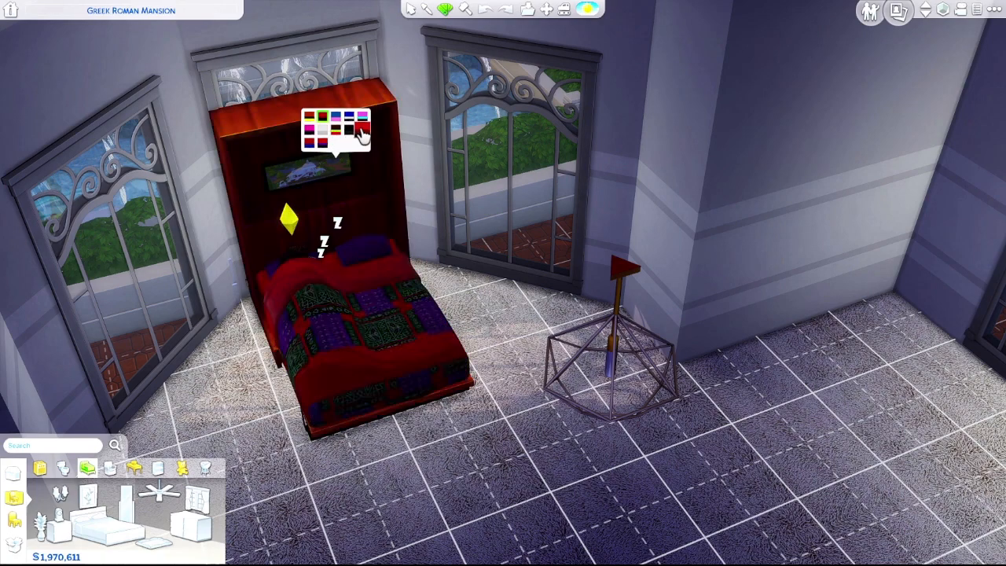
{"action": "left_click", "coordinate": [313, 124]}
{"action": "scroll", "coordinate": [393, 275], "scroll_direction": "up", "scroll_amount": 3}
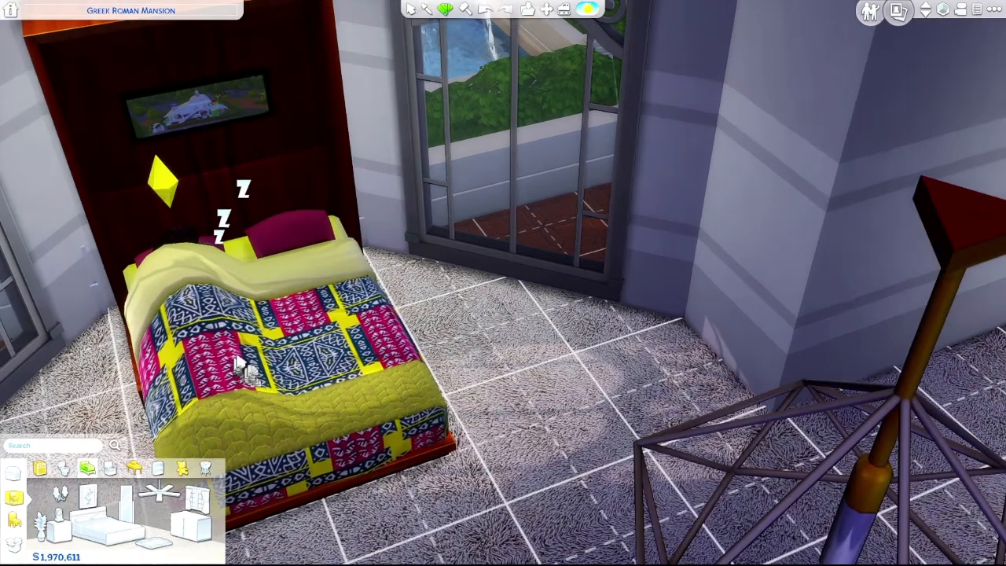
{"action": "middle_click_drag", "start_coordinate": [252, 371], "coordinate": [234, 353]}
{"action": "scroll", "coordinate": [589, 303], "scroll_direction": "up", "scroll_amount": 3}
{"action": "middle_click_drag", "start_coordinate": [589, 304], "coordinate": [629, 283]}
Step: Return to Live mode and run the game at the fastest speed while the Sim sleeps in the bed
{"action": "left_click", "coordinate": [869, 14]}
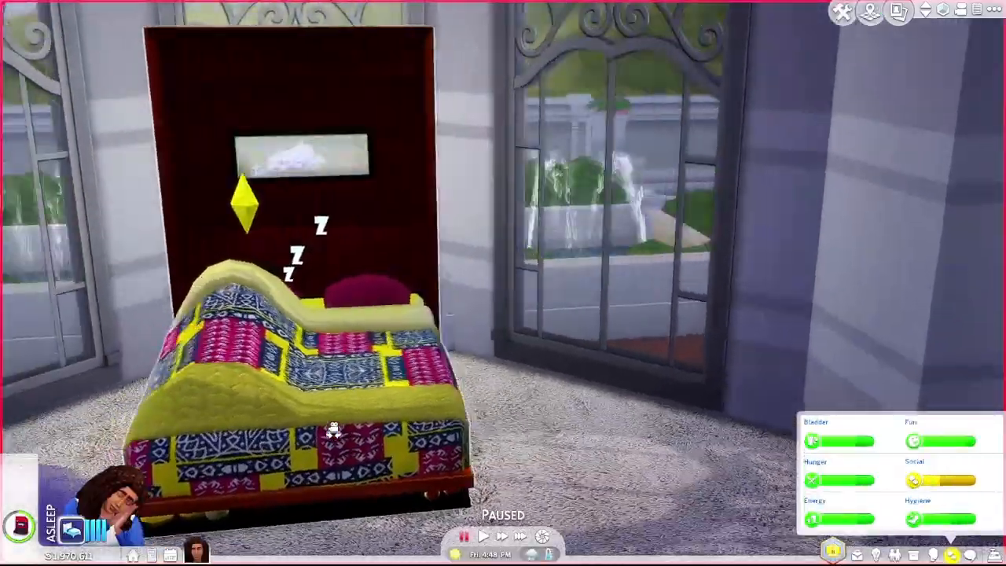
{"action": "middle_click_drag", "start_coordinate": [333, 430], "coordinate": [485, 425]}
{"action": "key", "text": "3"}
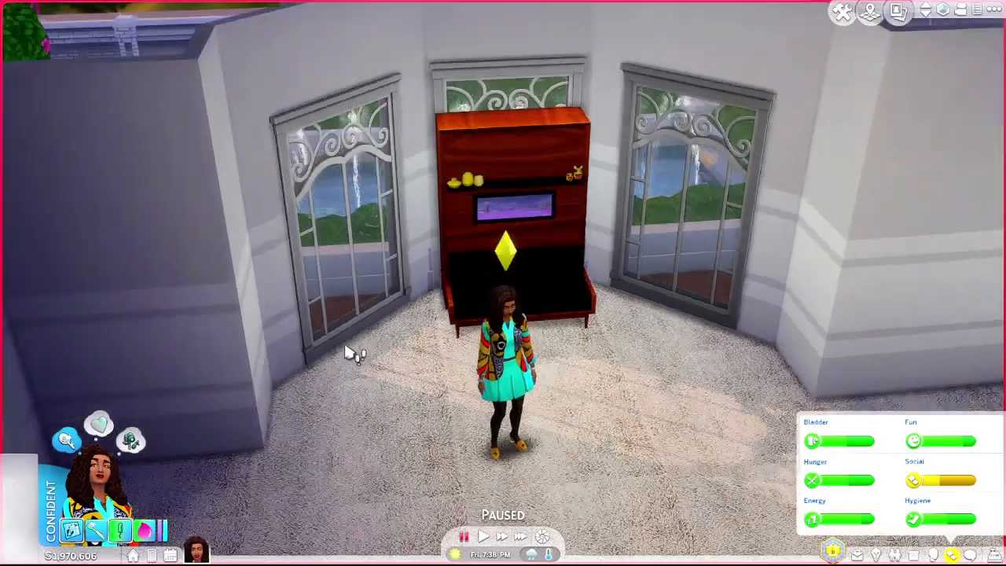
Step: Look over the mansion's interior from the Murphy bed alcove to the dark kitchen
{"action": "scroll", "coordinate": [479, 314], "scroll_direction": "down", "scroll_amount": 3}
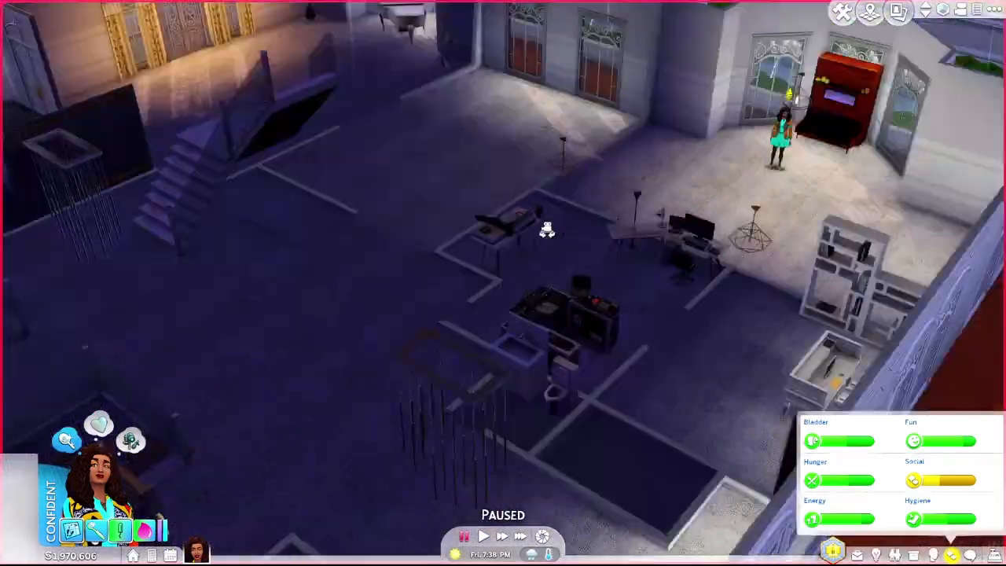
{"action": "middle_click_drag", "start_coordinate": [547, 230], "coordinate": [546, 240]}
{"action": "scroll", "coordinate": [605, 50], "scroll_direction": "up", "scroll_amount": 3}
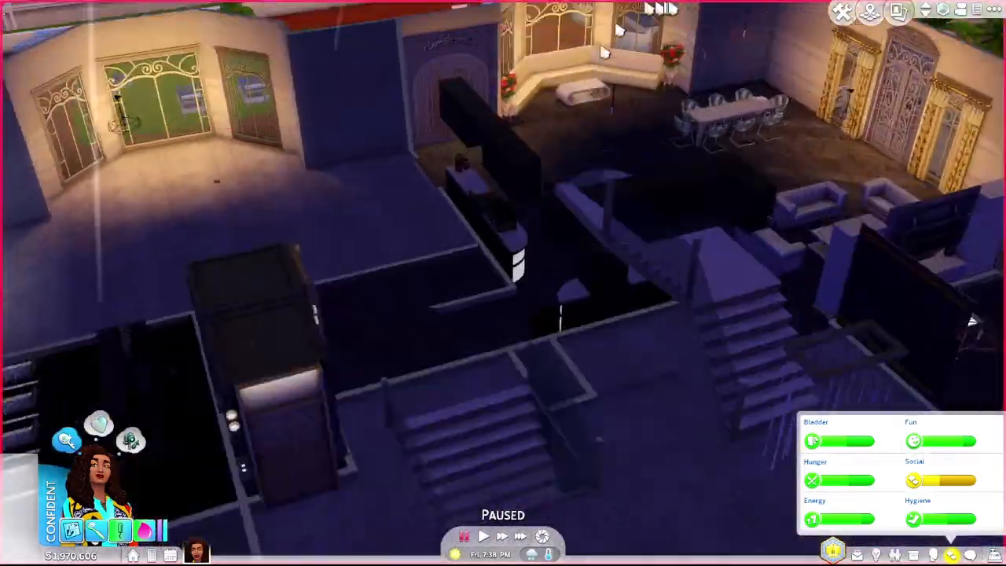
{"action": "middle_click_drag", "start_coordinate": [480, 205], "coordinate": [481, 206]}
{"action": "scroll", "coordinate": [339, 11], "scroll_direction": "up", "scroll_amount": 2}
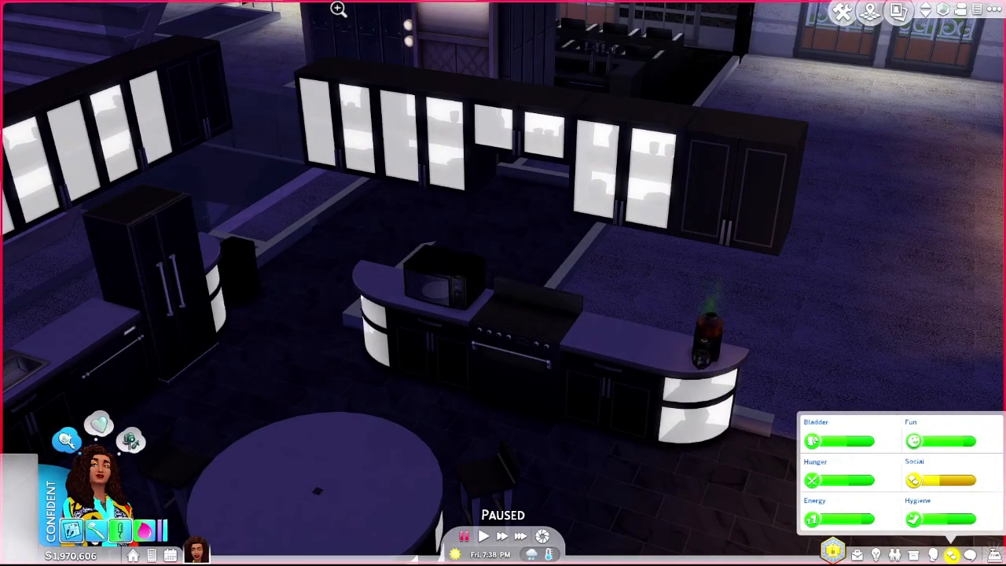
{"action": "scroll", "coordinate": [175, 400], "scroll_direction": "up", "scroll_amount": 2}
{"action": "middle_click_drag", "start_coordinate": [175, 400], "coordinate": [182, 381]}
{"action": "scroll", "coordinate": [460, 352], "scroll_direction": "up", "scroll_amount": 2}
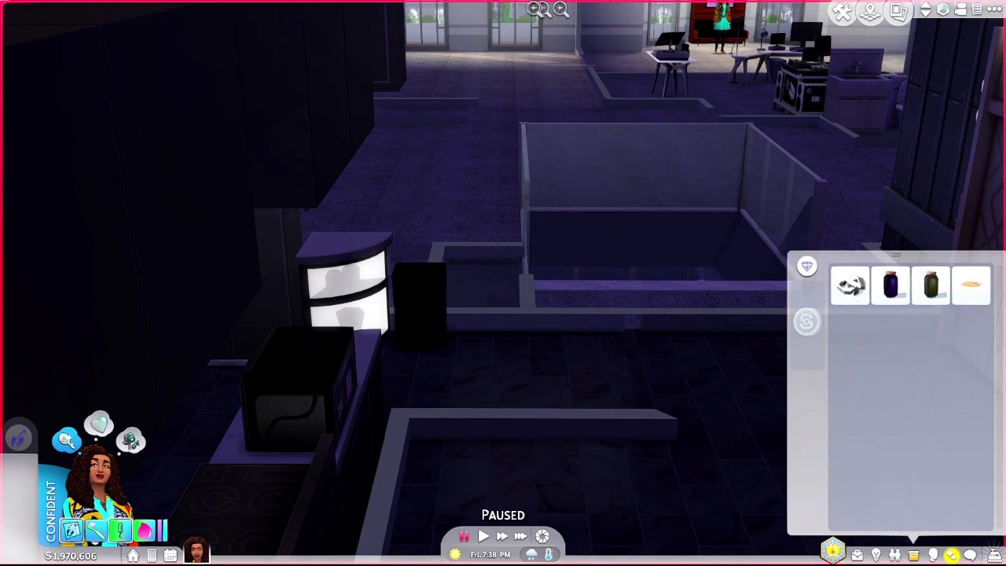
Step: Resume the game and discard the dark purple jar from the Sim's inventory into the black kitchen bin
{"action": "left_click", "coordinate": [484, 536]}
{"action": "scroll", "coordinate": [483, 186], "scroll_direction": "up", "scroll_amount": 2}
{"action": "scroll", "coordinate": [673, 391], "scroll_direction": "down", "scroll_amount": 2}
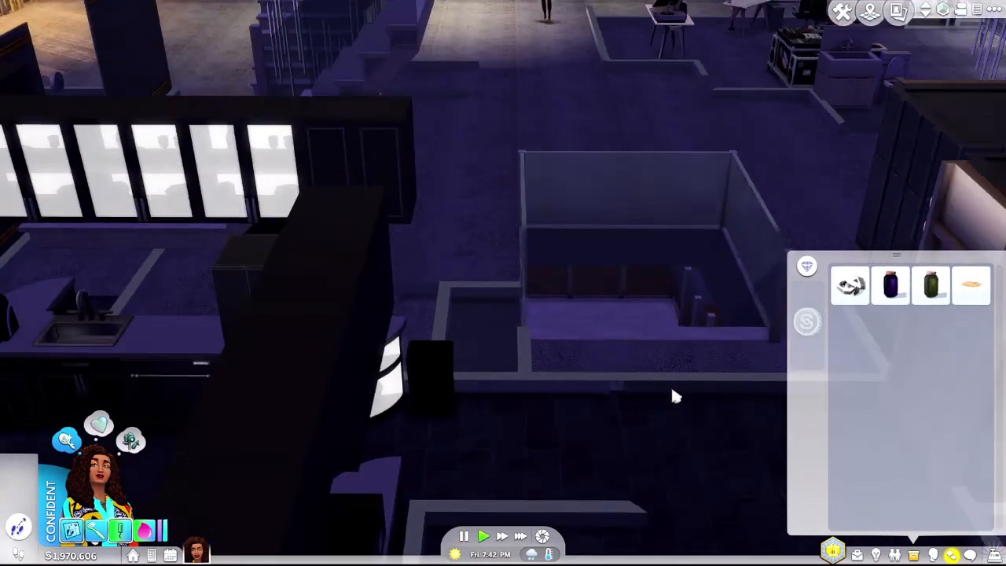
{"action": "scroll", "coordinate": [673, 395], "scroll_direction": "down", "scroll_amount": 3}
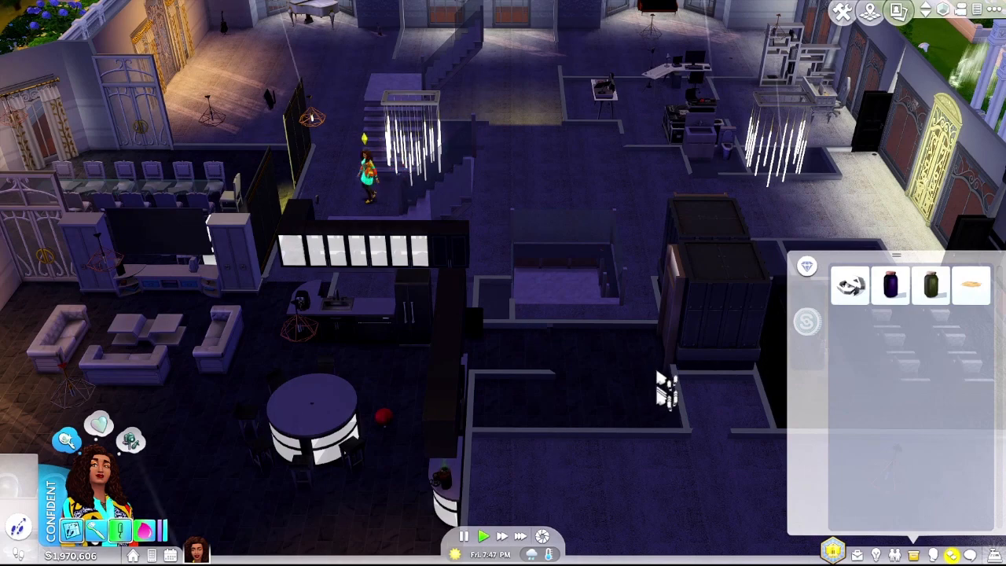
{"action": "scroll", "coordinate": [550, 404], "scroll_direction": "up", "scroll_amount": 5}
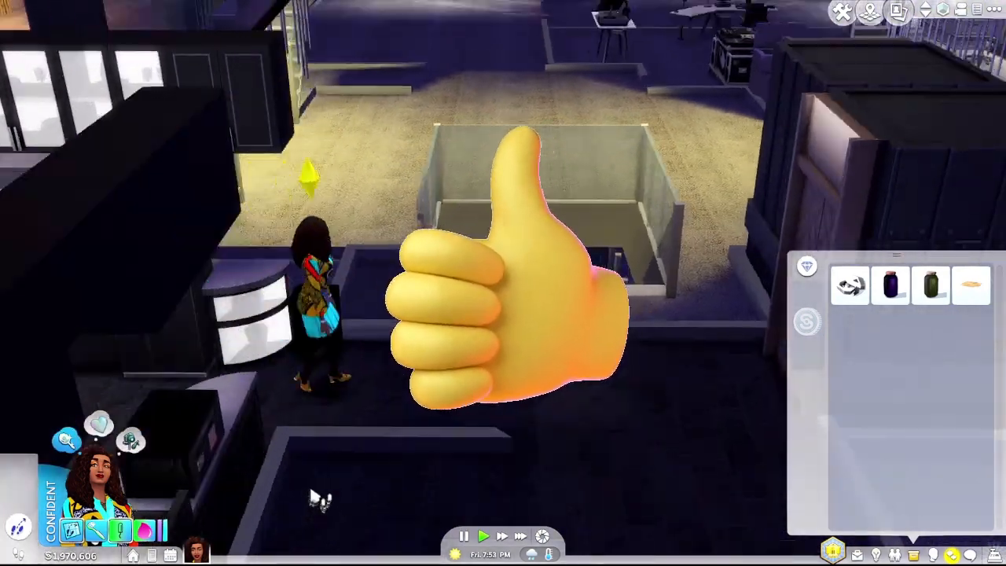
{"action": "scroll", "coordinate": [405, 480], "scroll_direction": "up", "scroll_amount": 3}
{"action": "left_click_drag", "start_coordinate": [891, 285], "coordinate": [281, 461]}
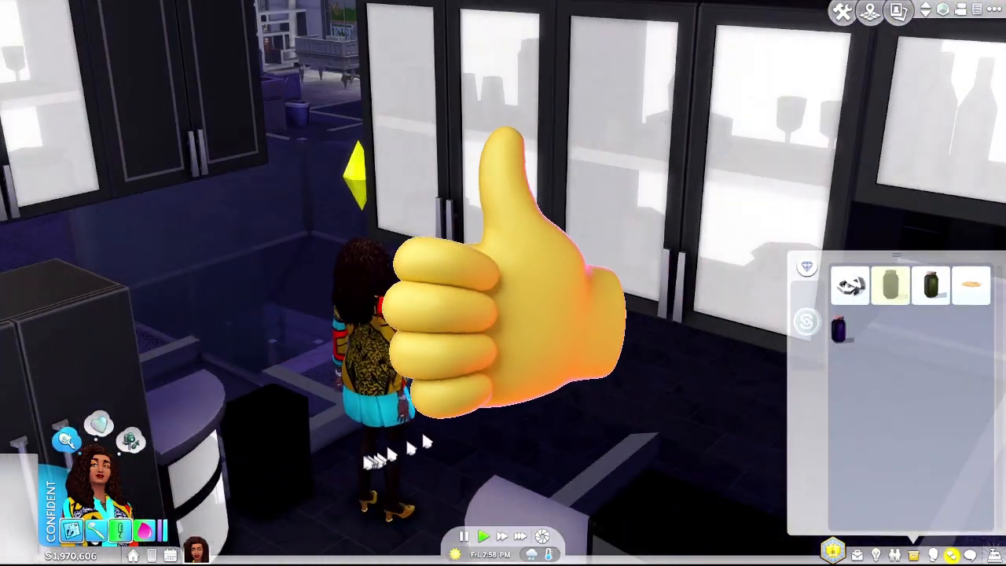
{"action": "middle_click_drag", "start_coordinate": [443, 438], "coordinate": [440, 438]}
Step: Follow the Sim to the white desk and watch her use the computer up close
{"action": "scroll", "coordinate": [351, 428], "scroll_direction": "down", "scroll_amount": 5}
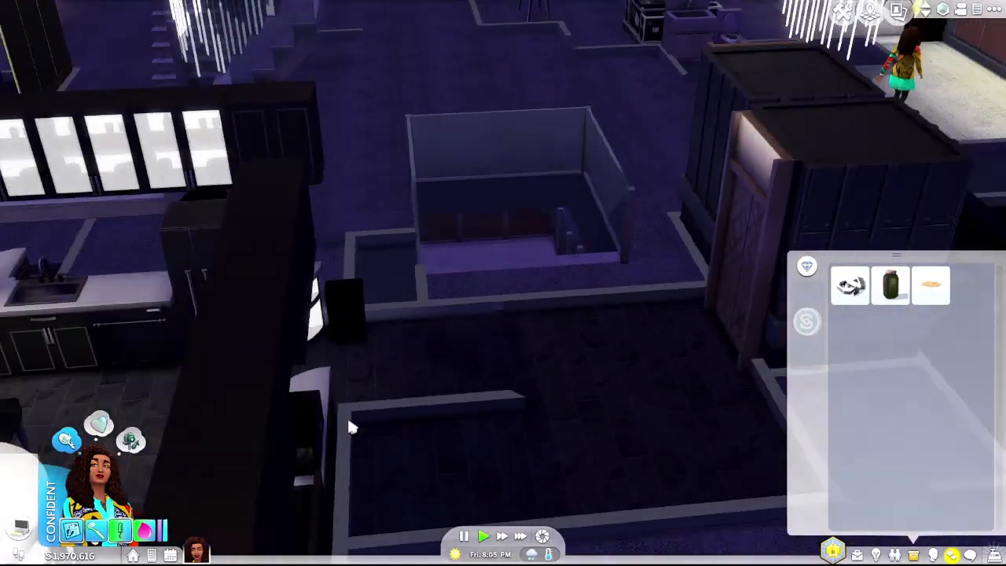
{"action": "right_click", "coordinate": [99, 503]}
{"action": "scroll", "coordinate": [511, 359], "scroll_direction": "up", "scroll_amount": 5}
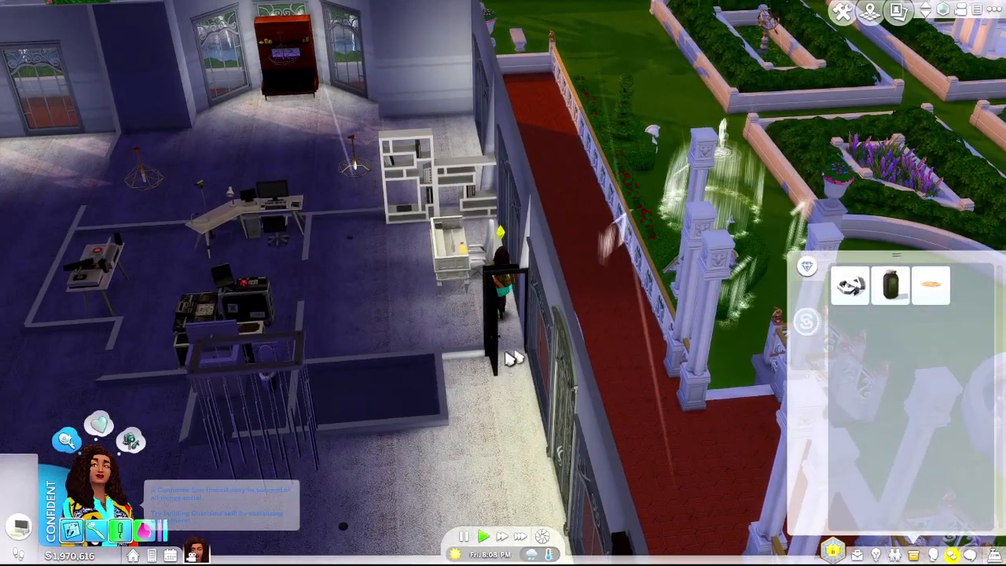
{"action": "middle_click_drag", "start_coordinate": [434, 406], "coordinate": [346, 395]}
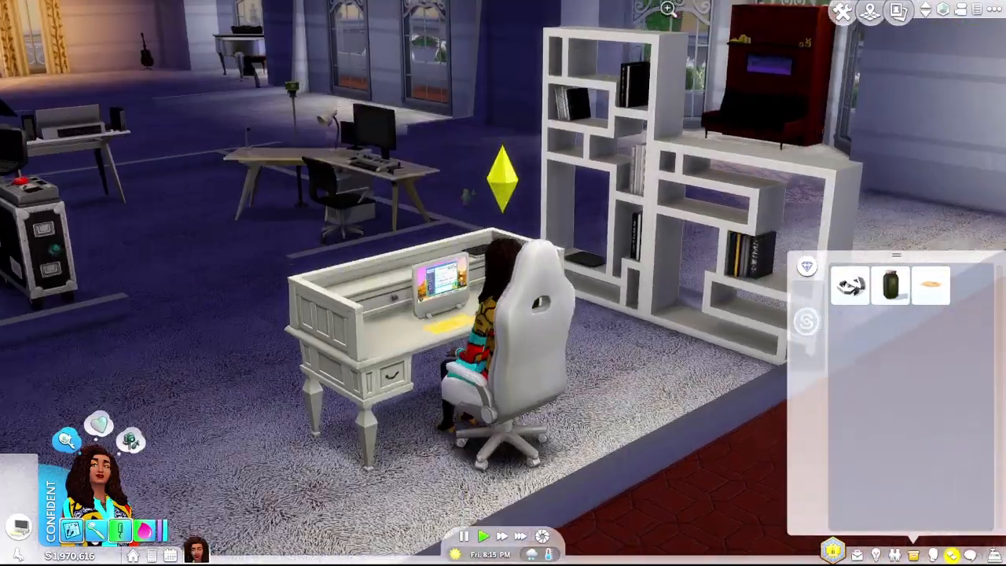
{"action": "scroll", "coordinate": [635, 252], "scroll_direction": "up", "scroll_amount": 3}
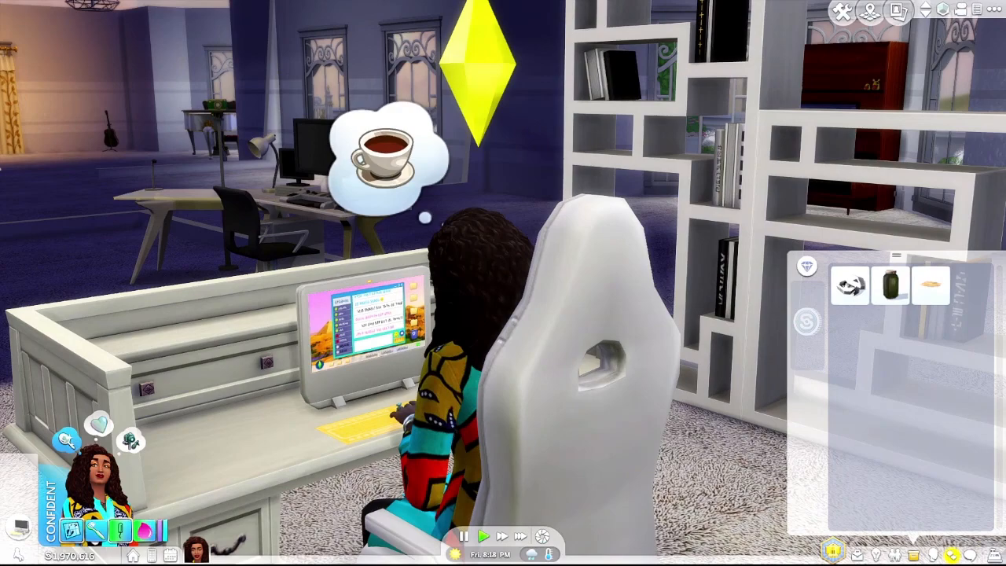
{"action": "middle_click_drag", "start_coordinate": [635, 253], "coordinate": [638, 250]}
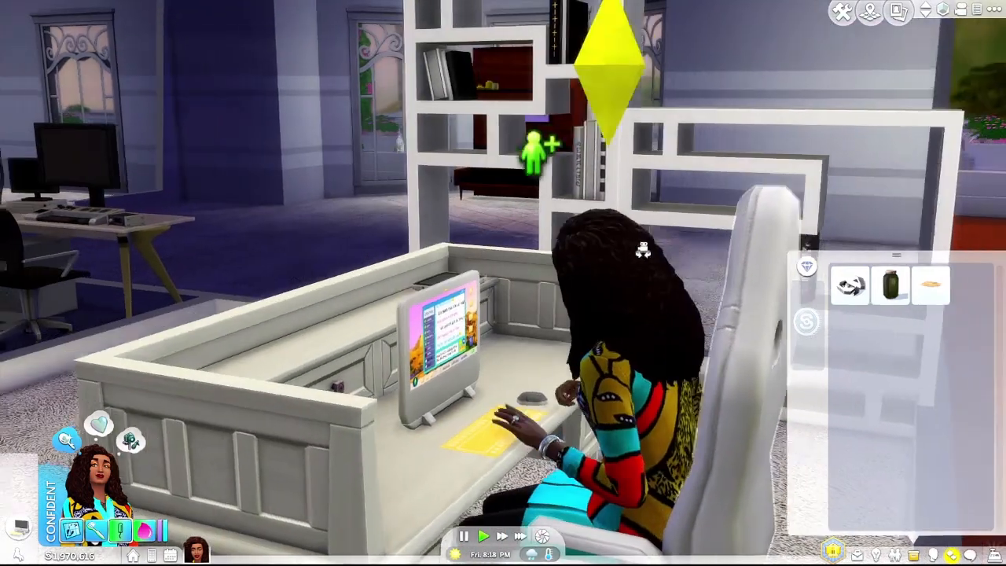